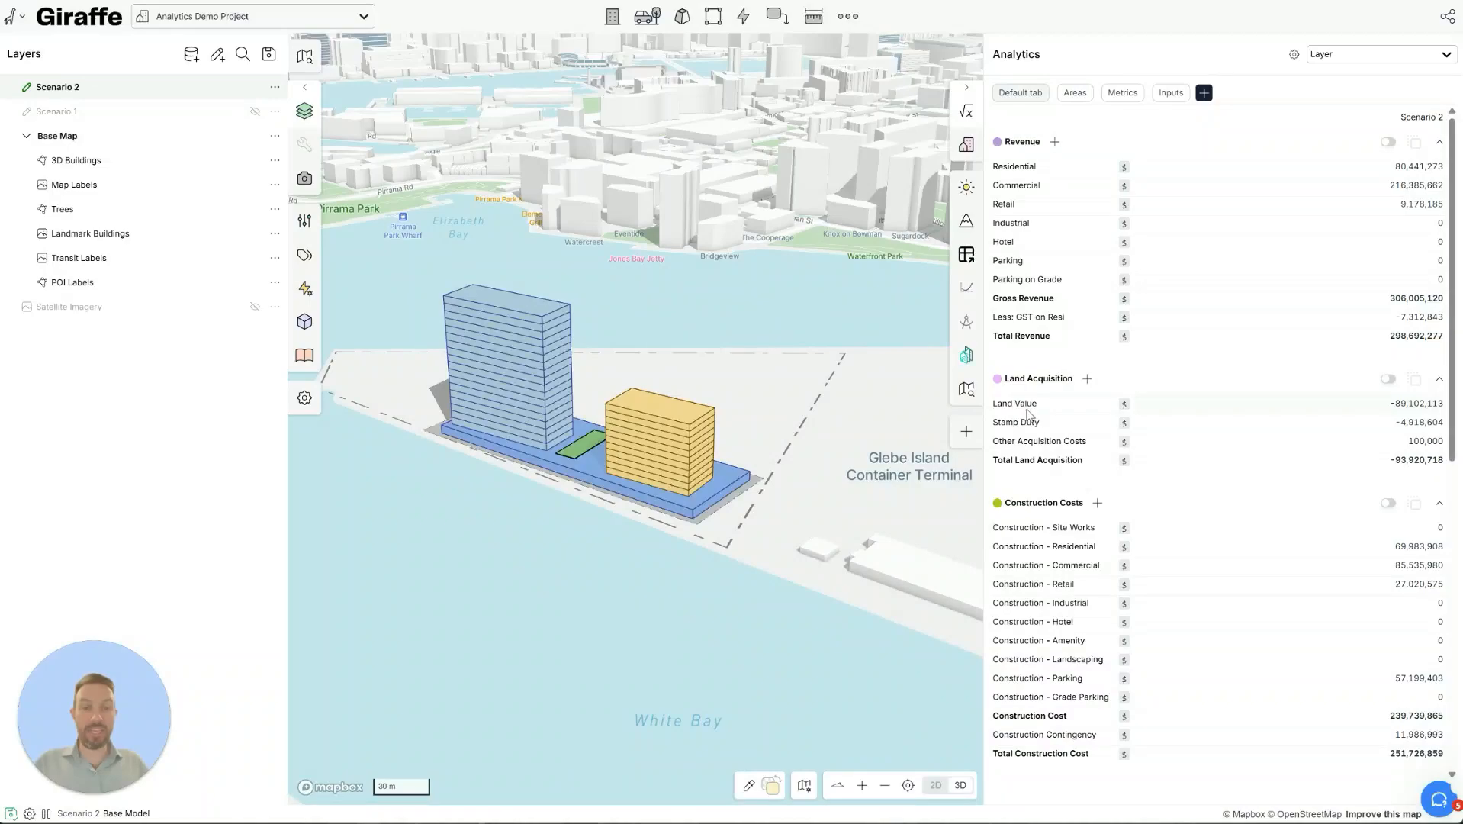
- Inspect the Residential revenue measure's components and formula, and browse the properties available for component A
left_click(1017, 167)
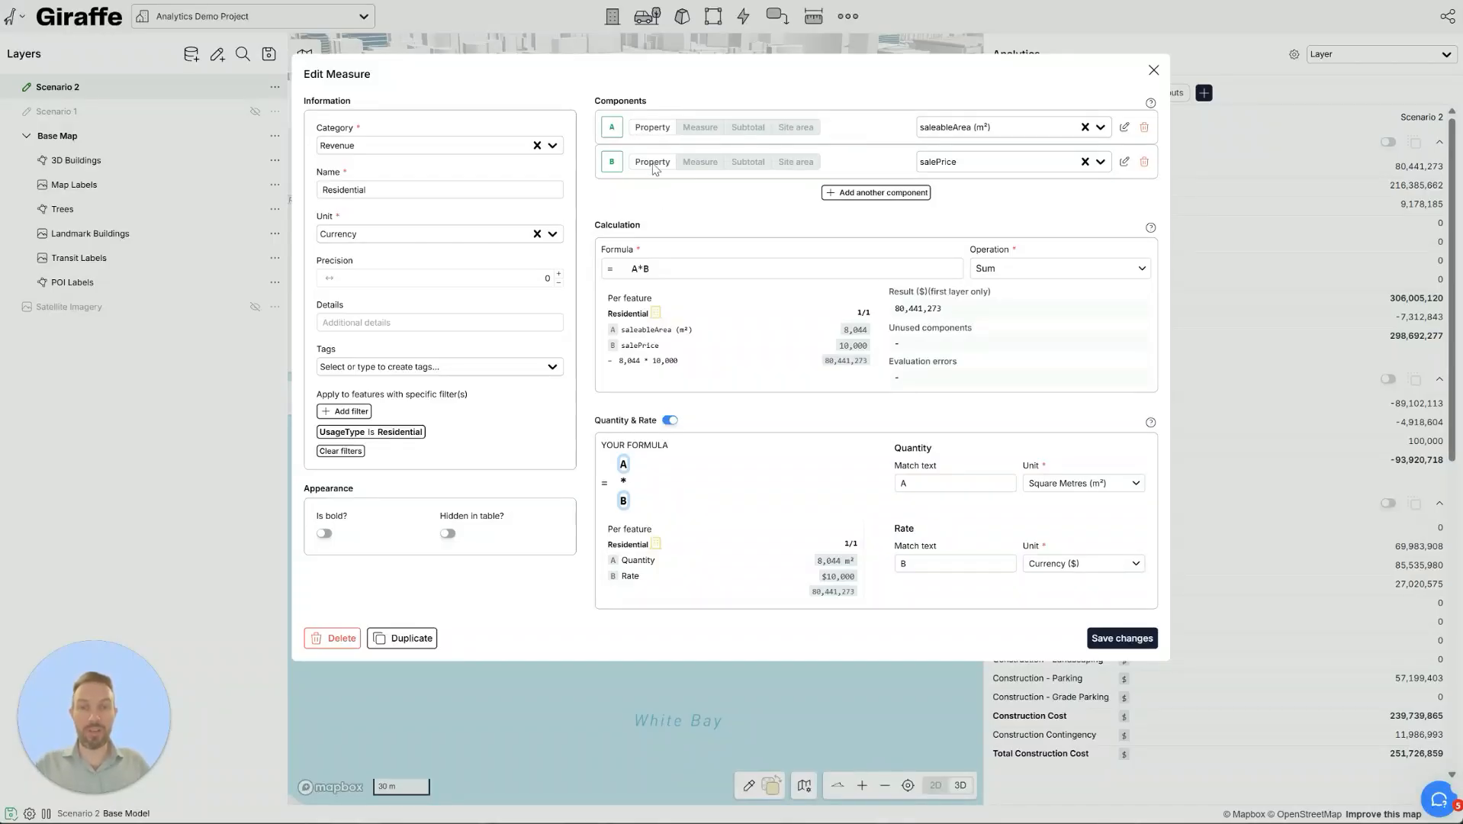
left_click(973, 128)
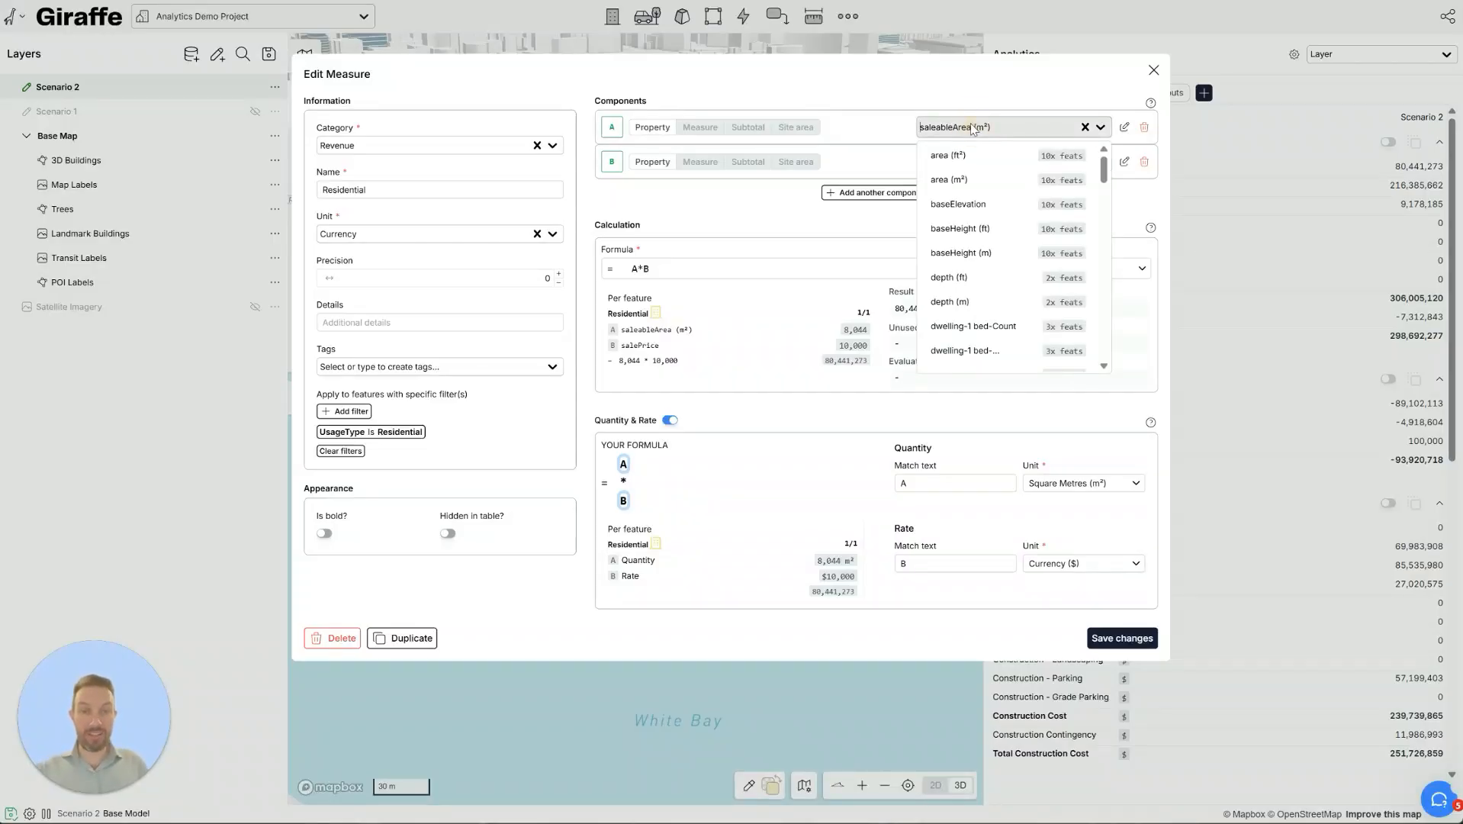
scroll(967, 232, "down", 6)
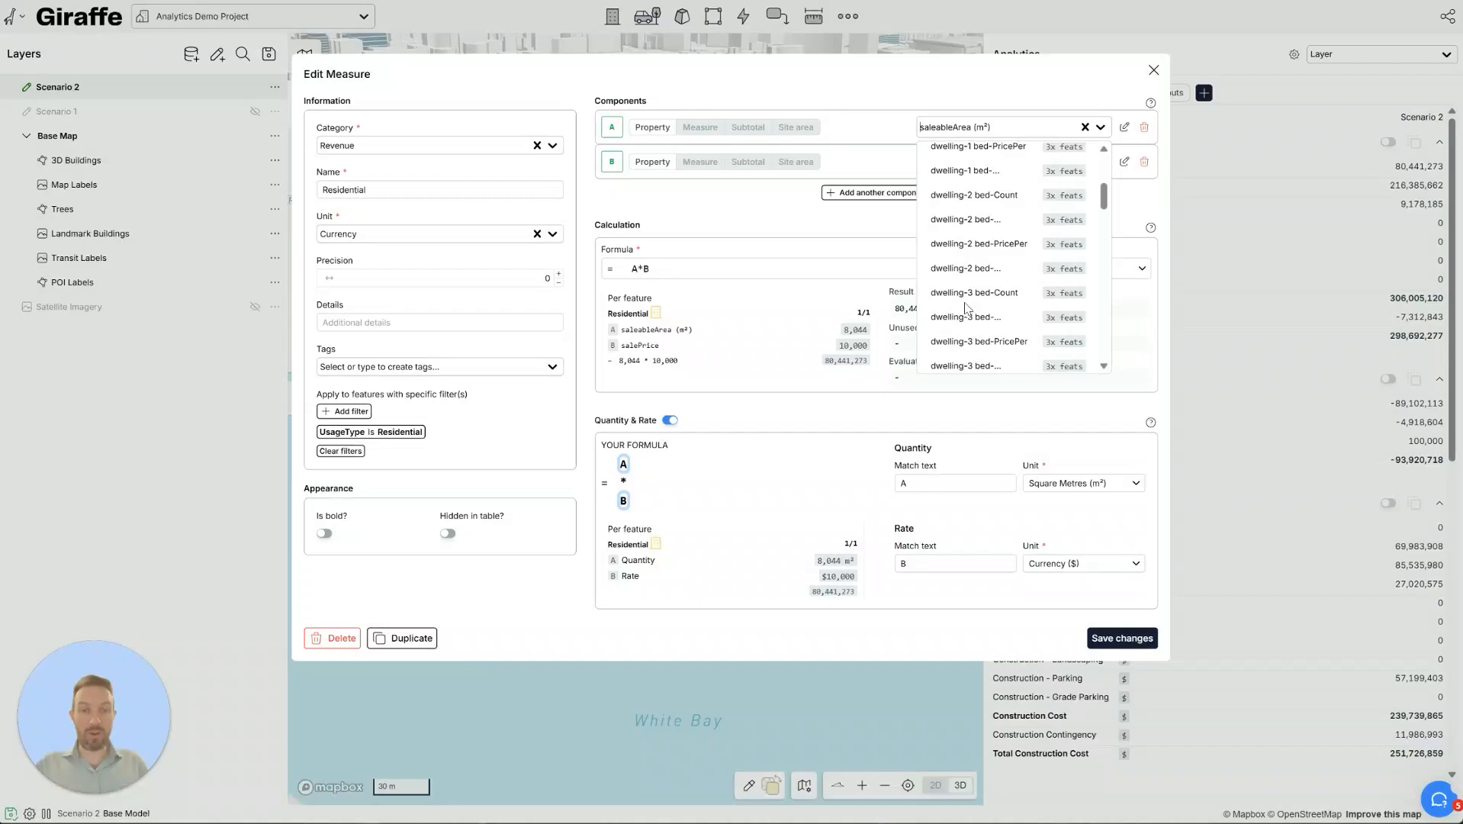
scroll(967, 306, "down", 8)
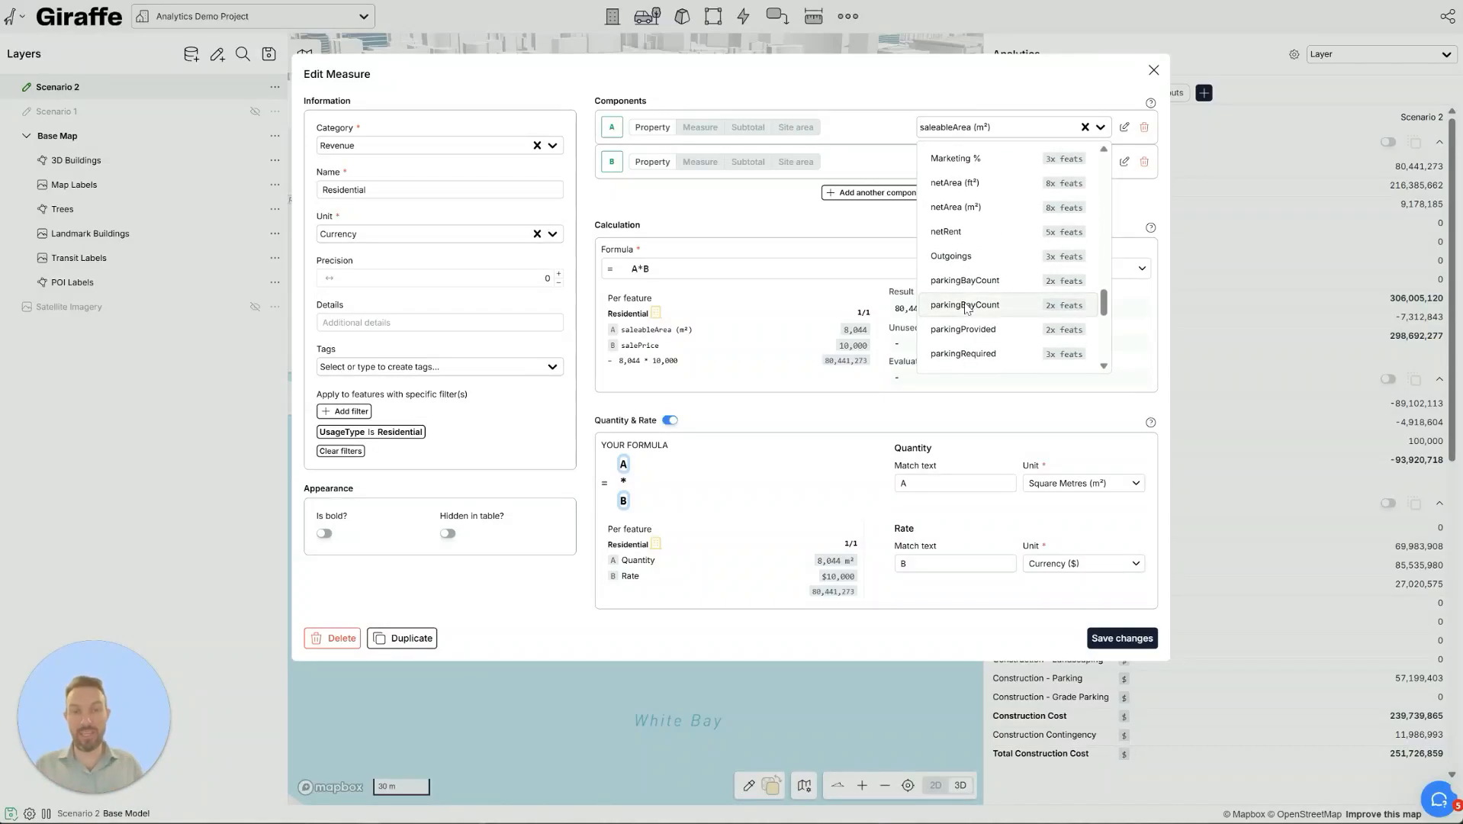
scroll(967, 306, "down", 5)
scroll(967, 306, "down", 3)
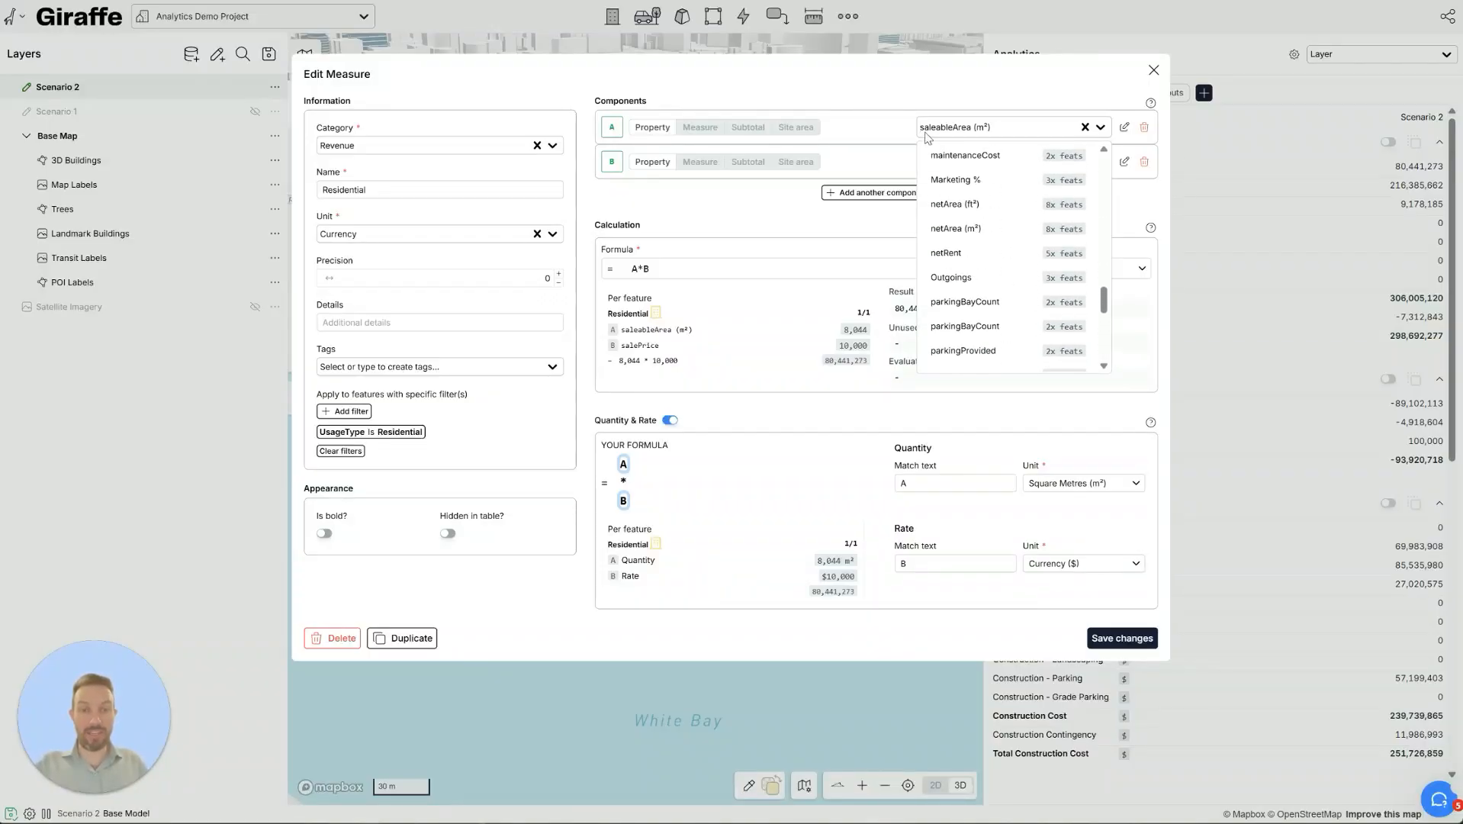
left_click(913, 98)
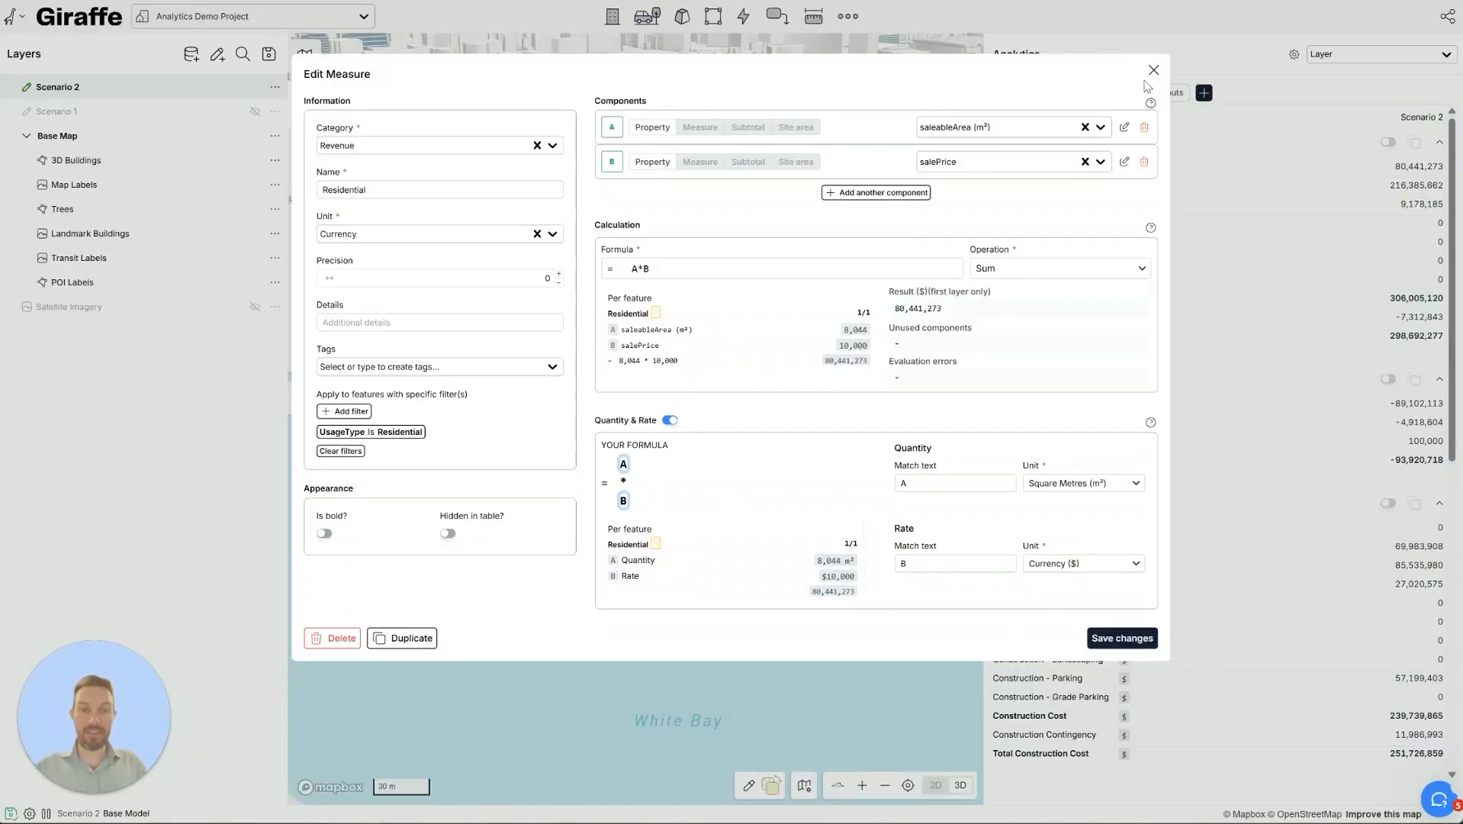
left_click(1153, 70)
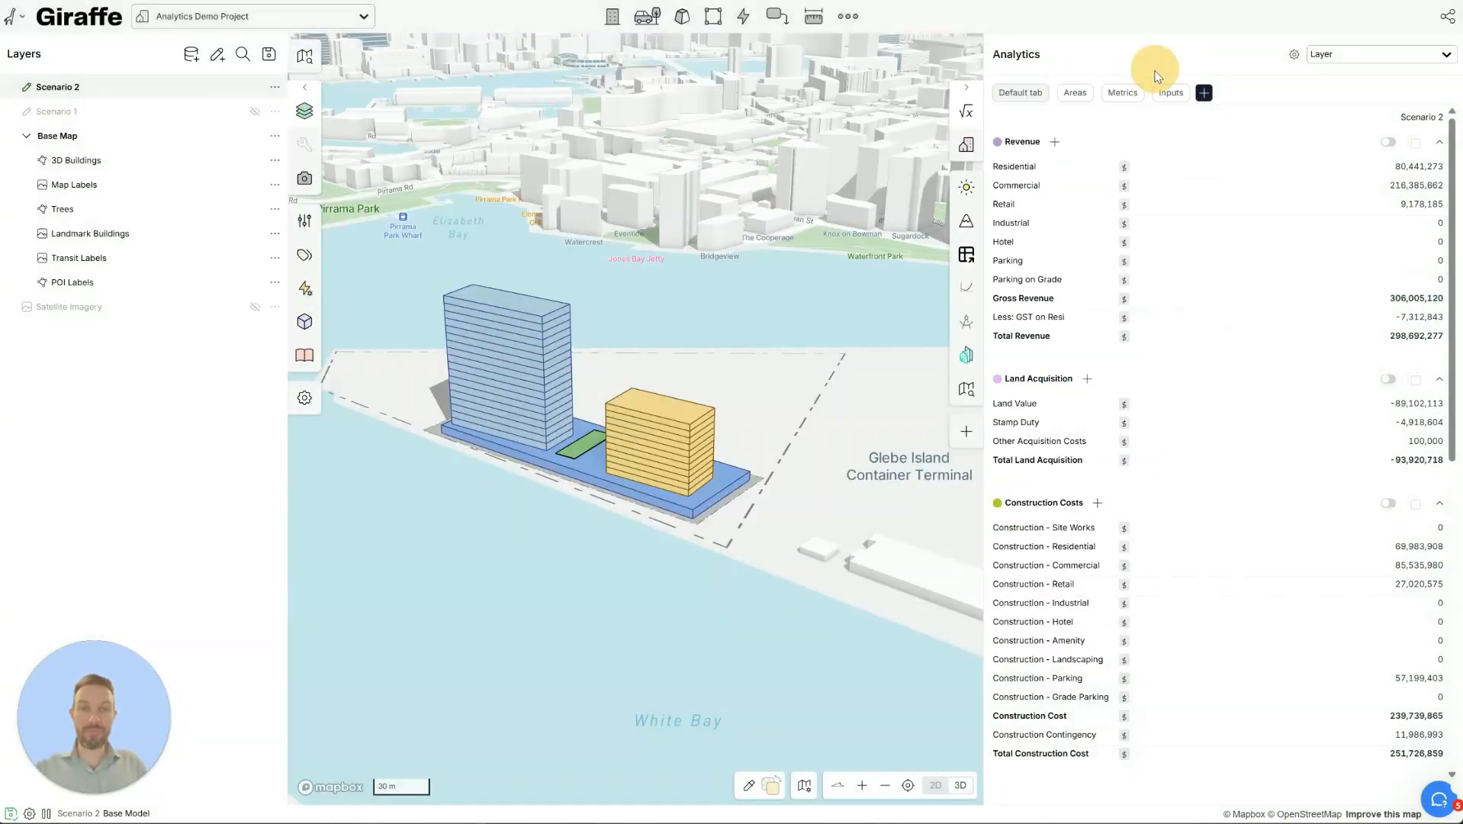
- Review the measure components and formula behind Professional Fees under Design Costs
scroll(1178, 526, "down", 5)
scroll(1177, 524, "down", 4)
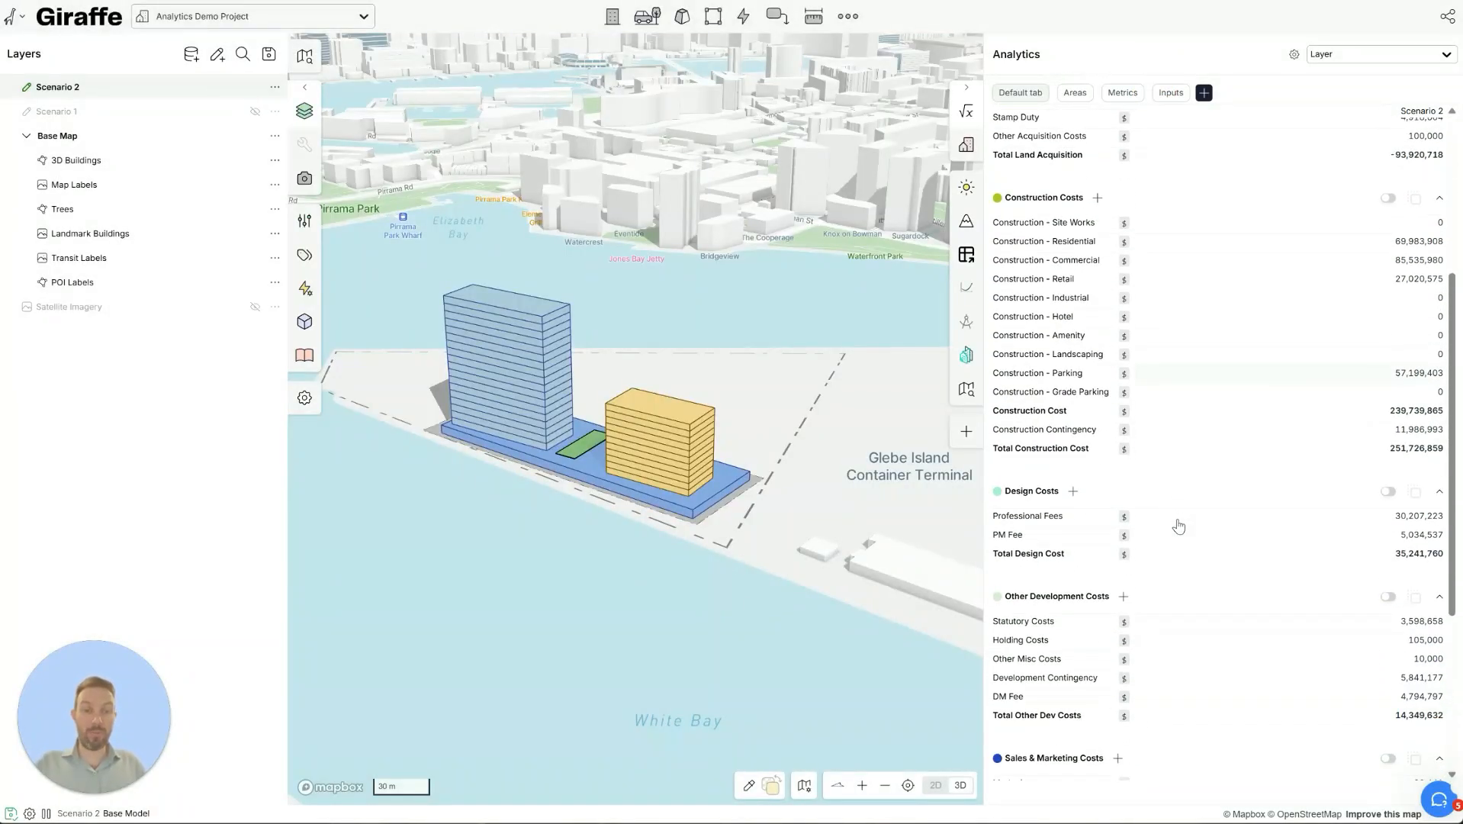
left_click(1029, 364)
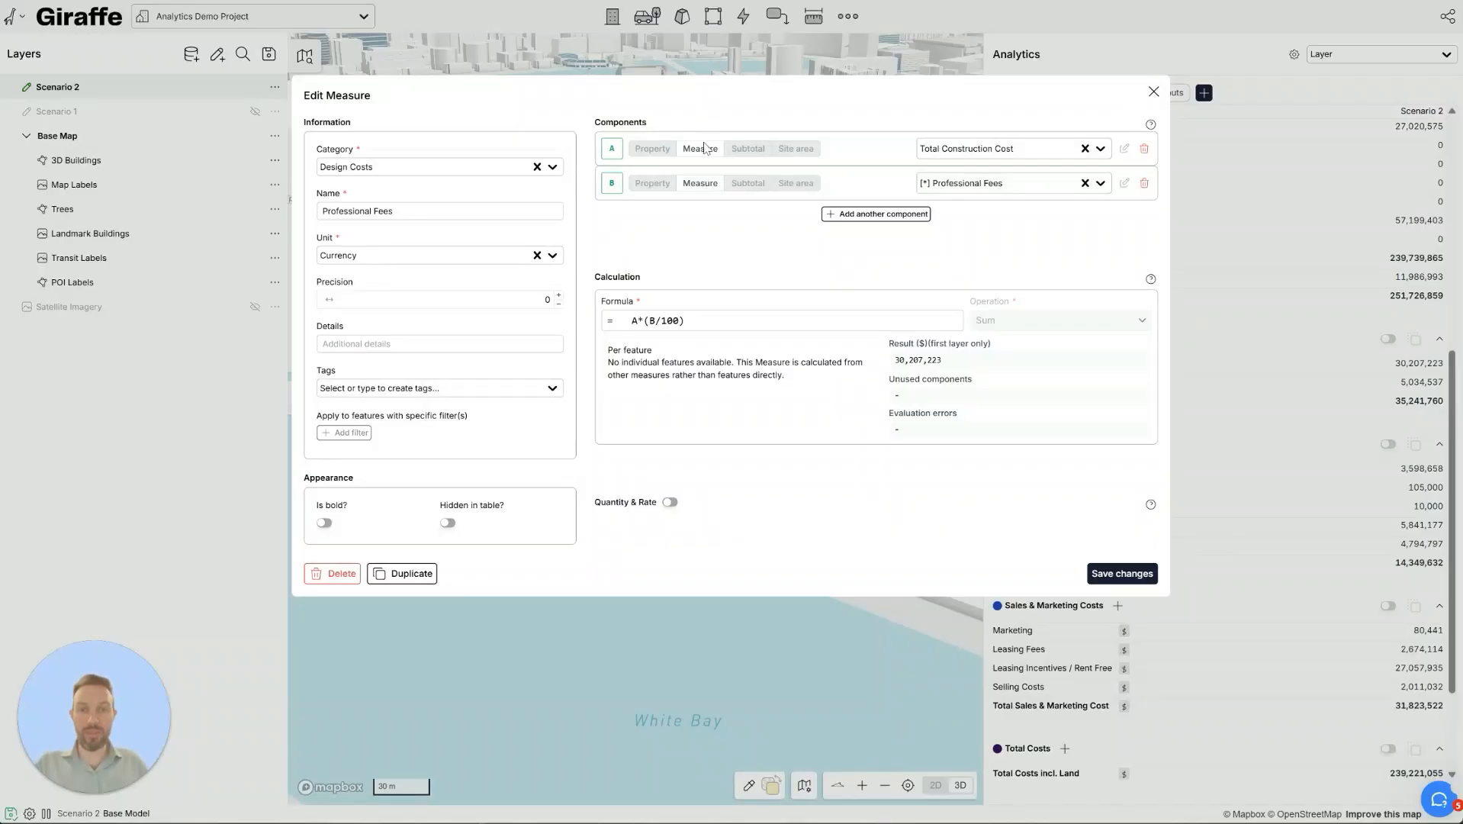
left_click(1152, 93)
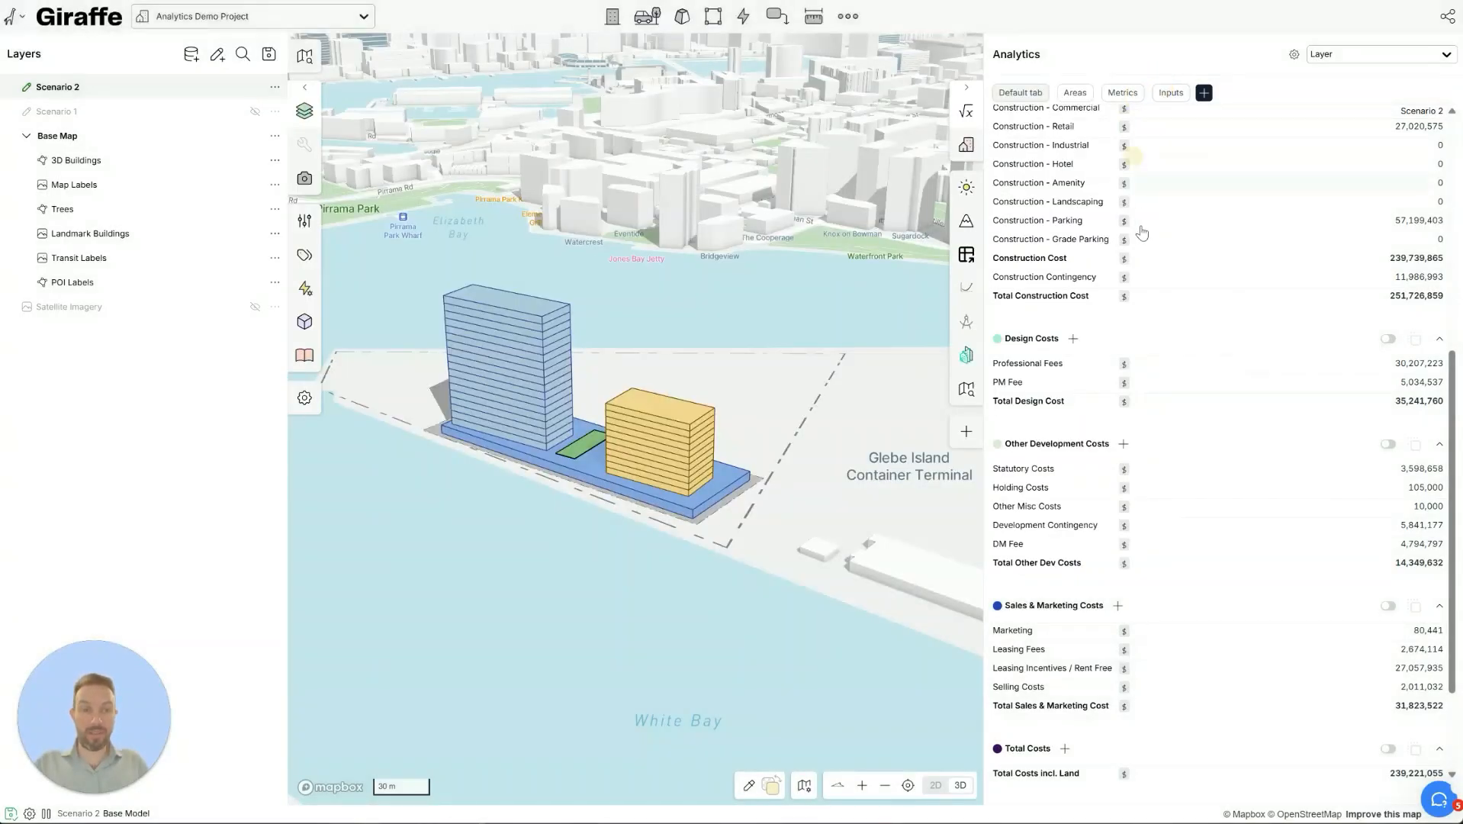
- Inspect the Total Design Cost measure's unit and the subtotals available for its component
left_click(1020, 402)
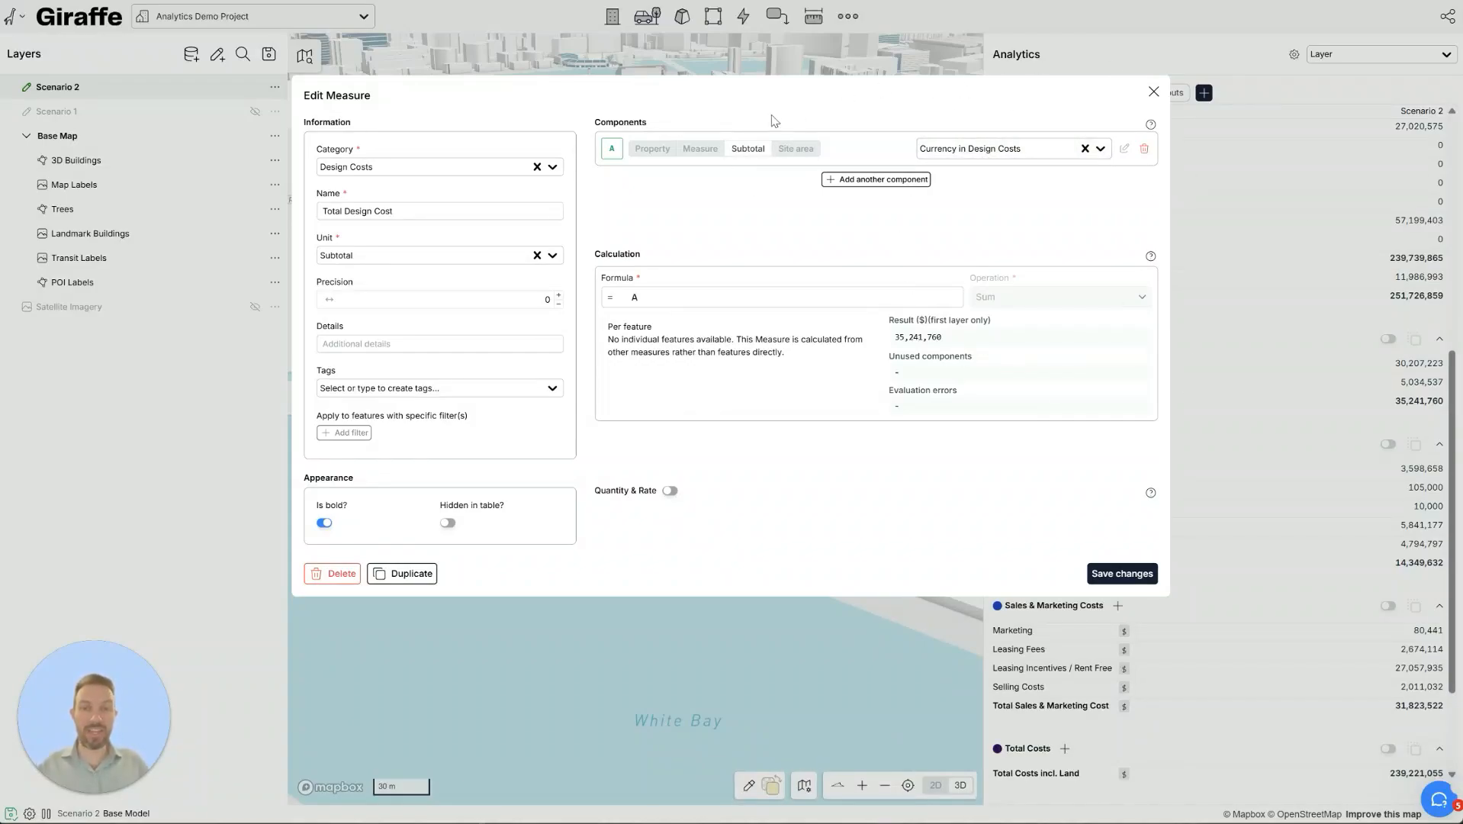
left_click(473, 265)
left_click(474, 265)
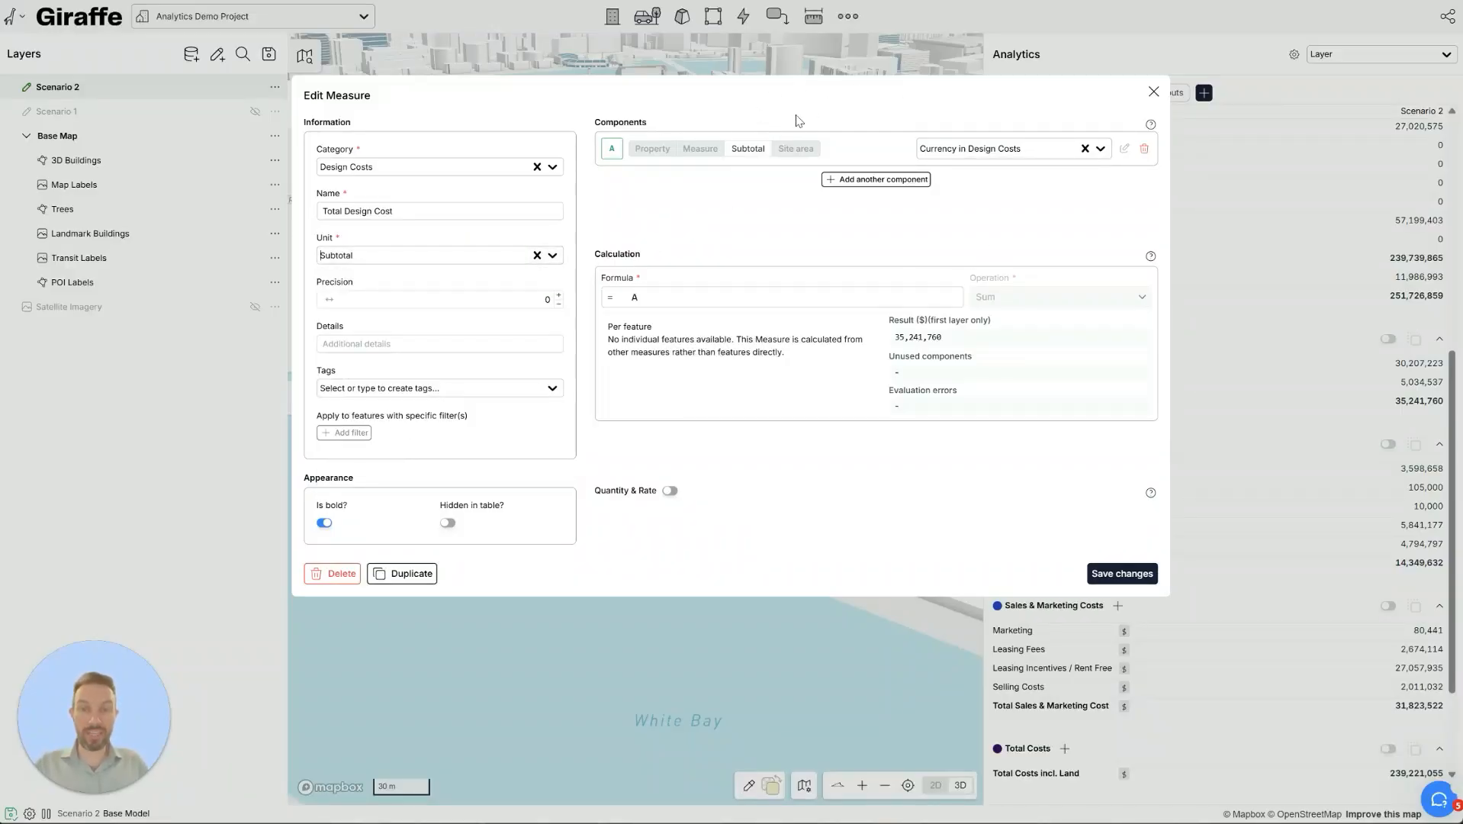
left_click(1010, 149)
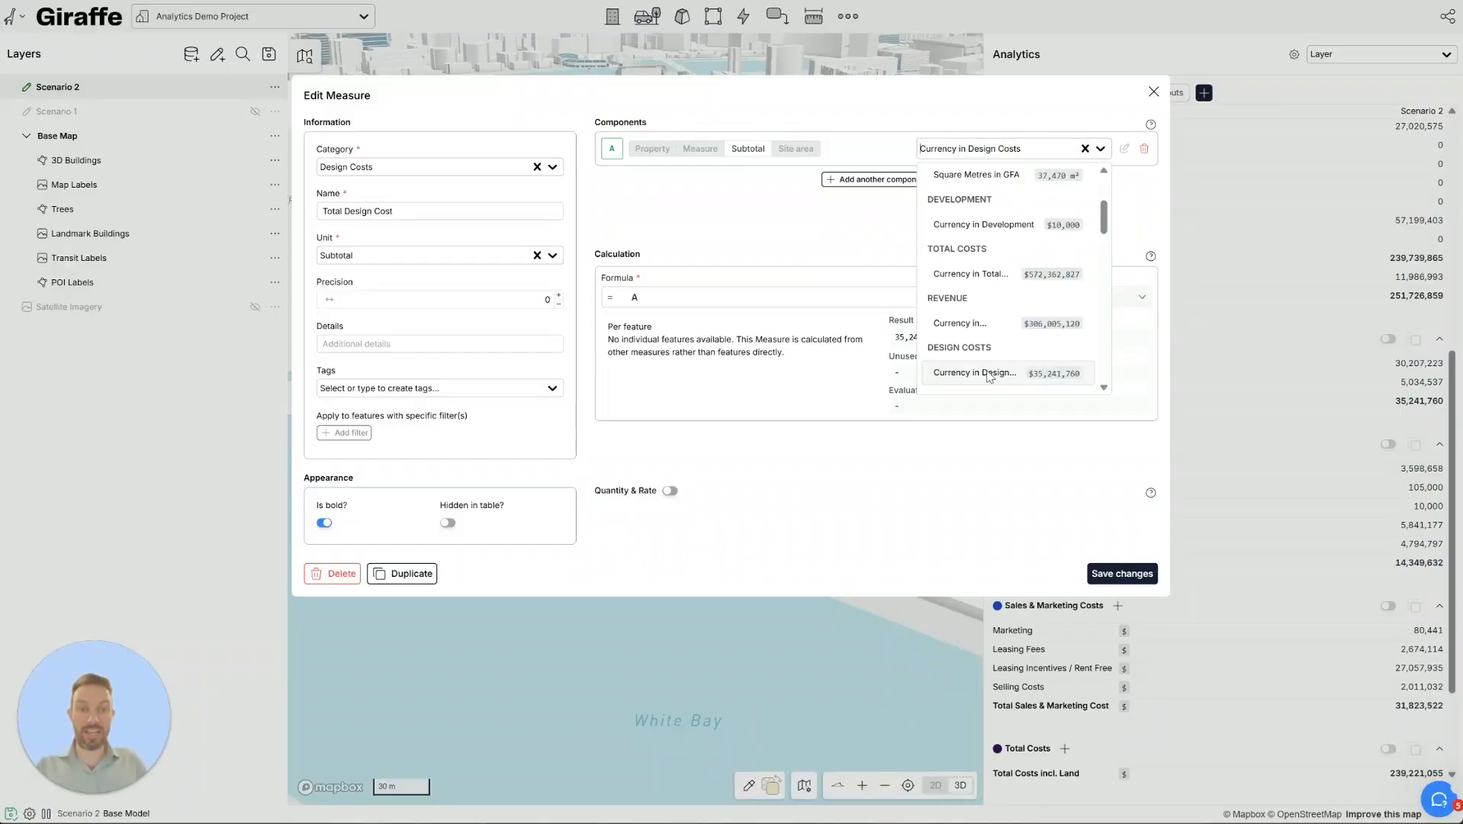
left_click(863, 233)
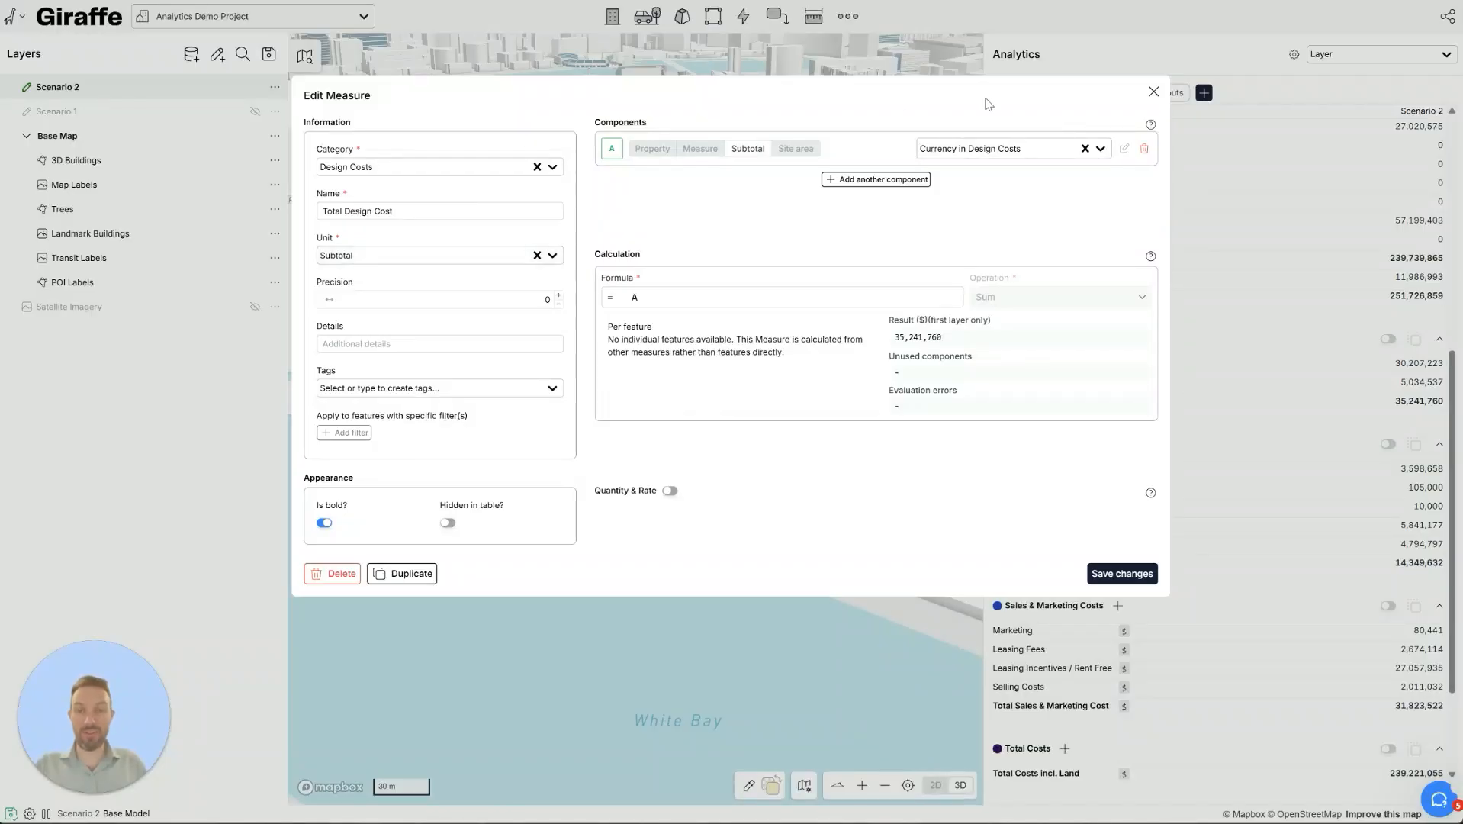
left_click(1152, 93)
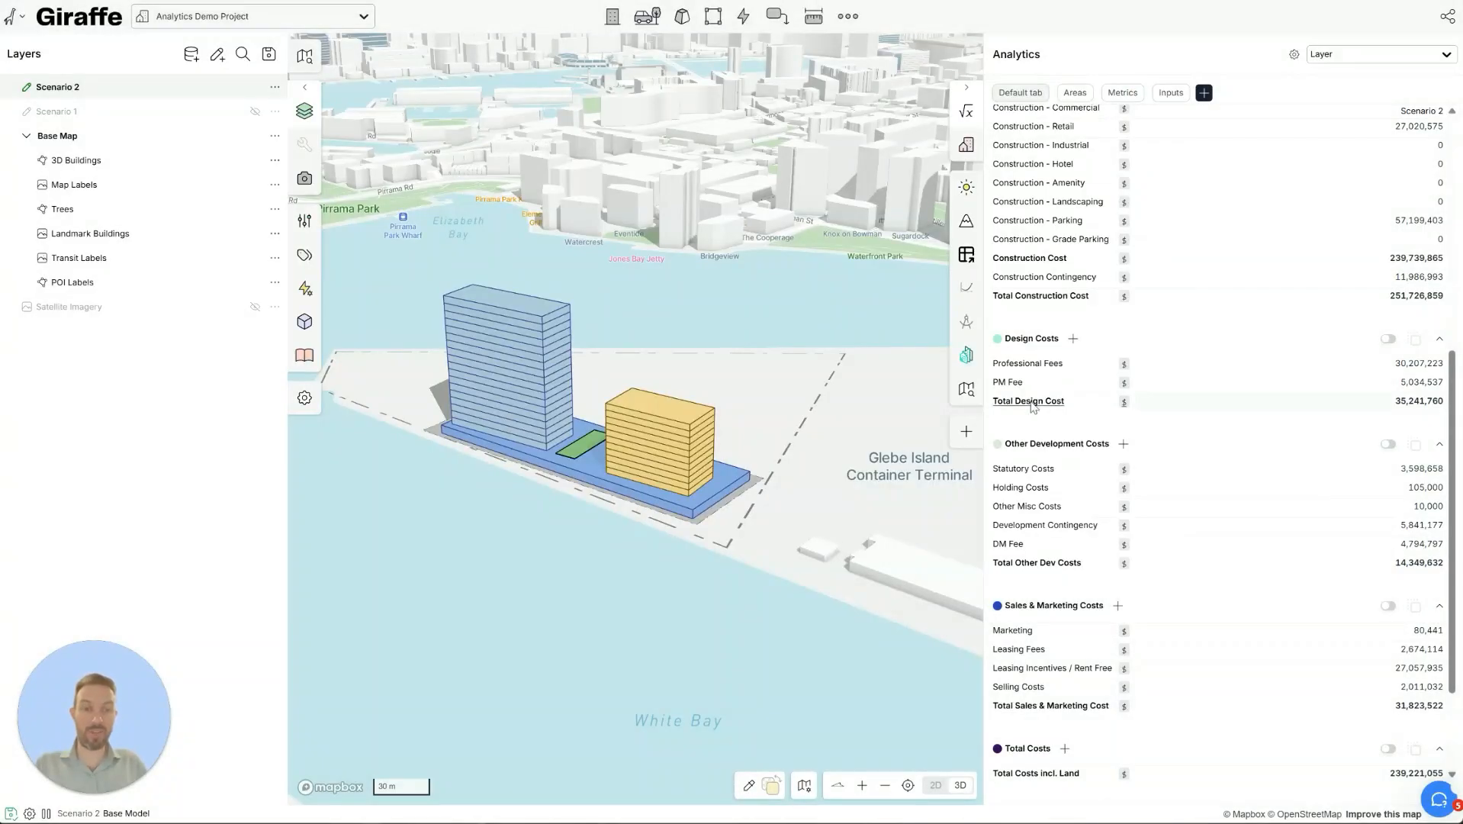
- Examine the Site Area measure in the Areas analytics and browse its available site area options
left_click(1074, 92)
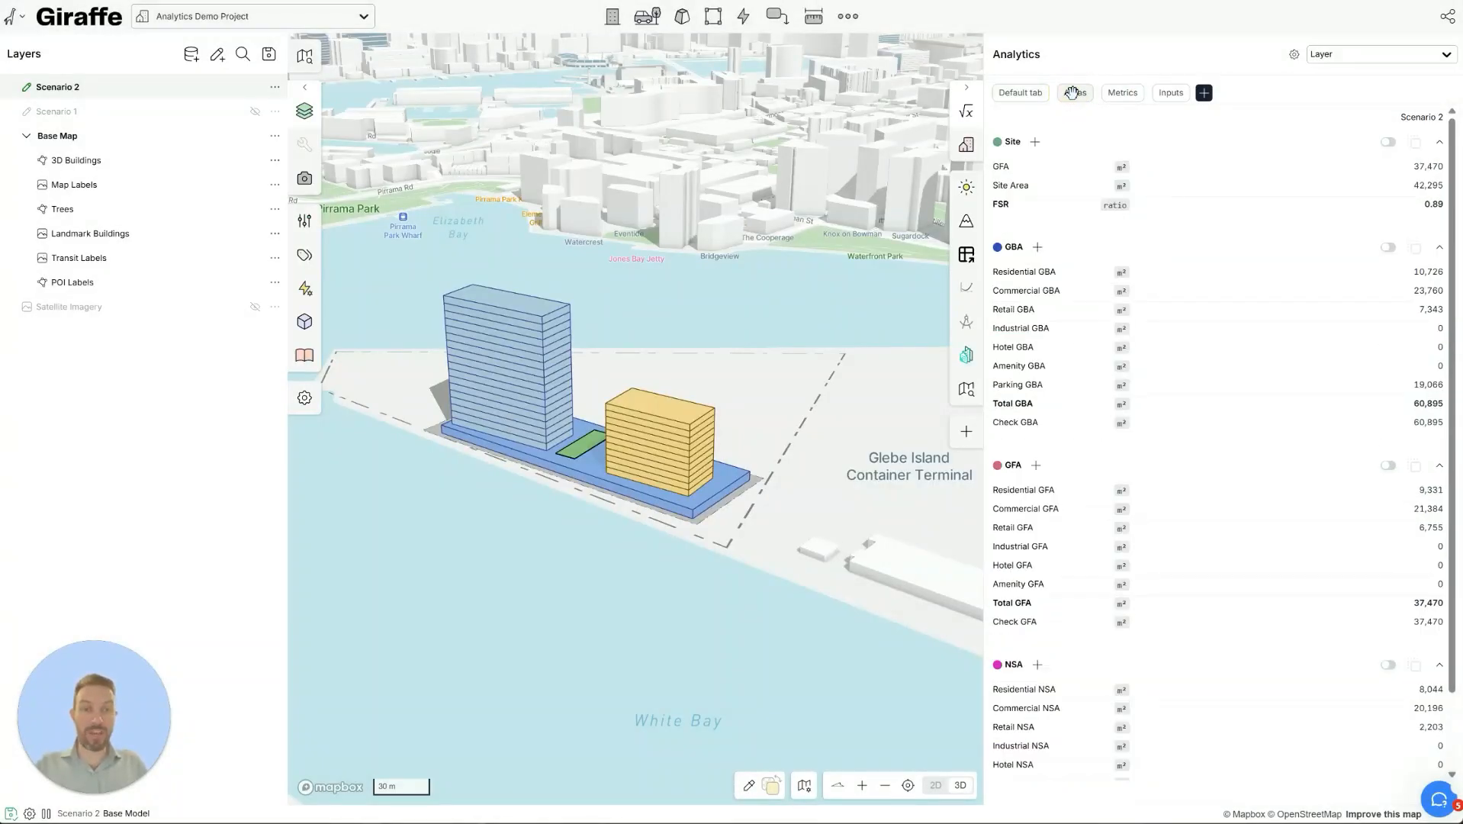
left_click(1014, 191)
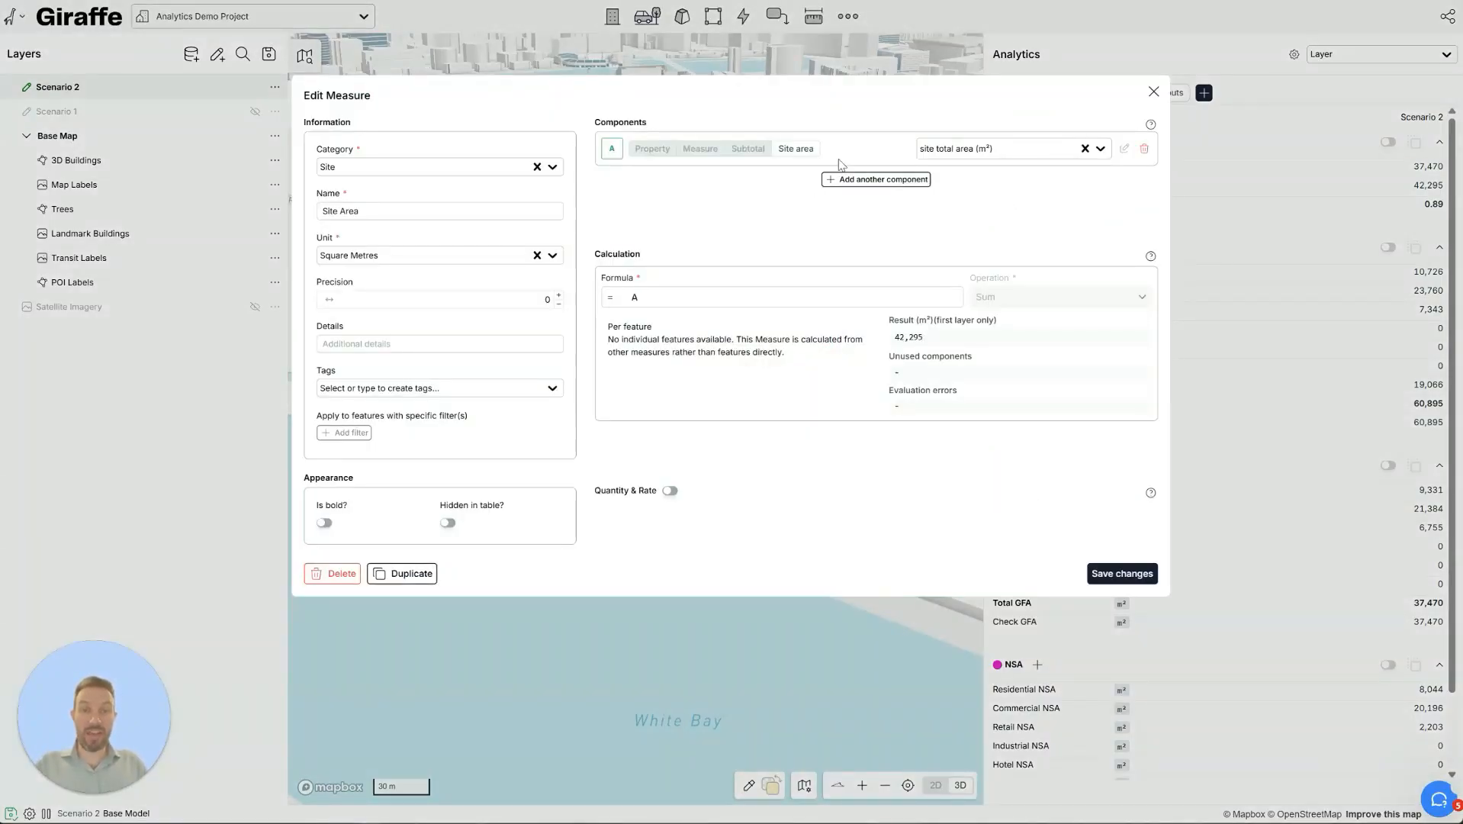
left_click(1022, 153)
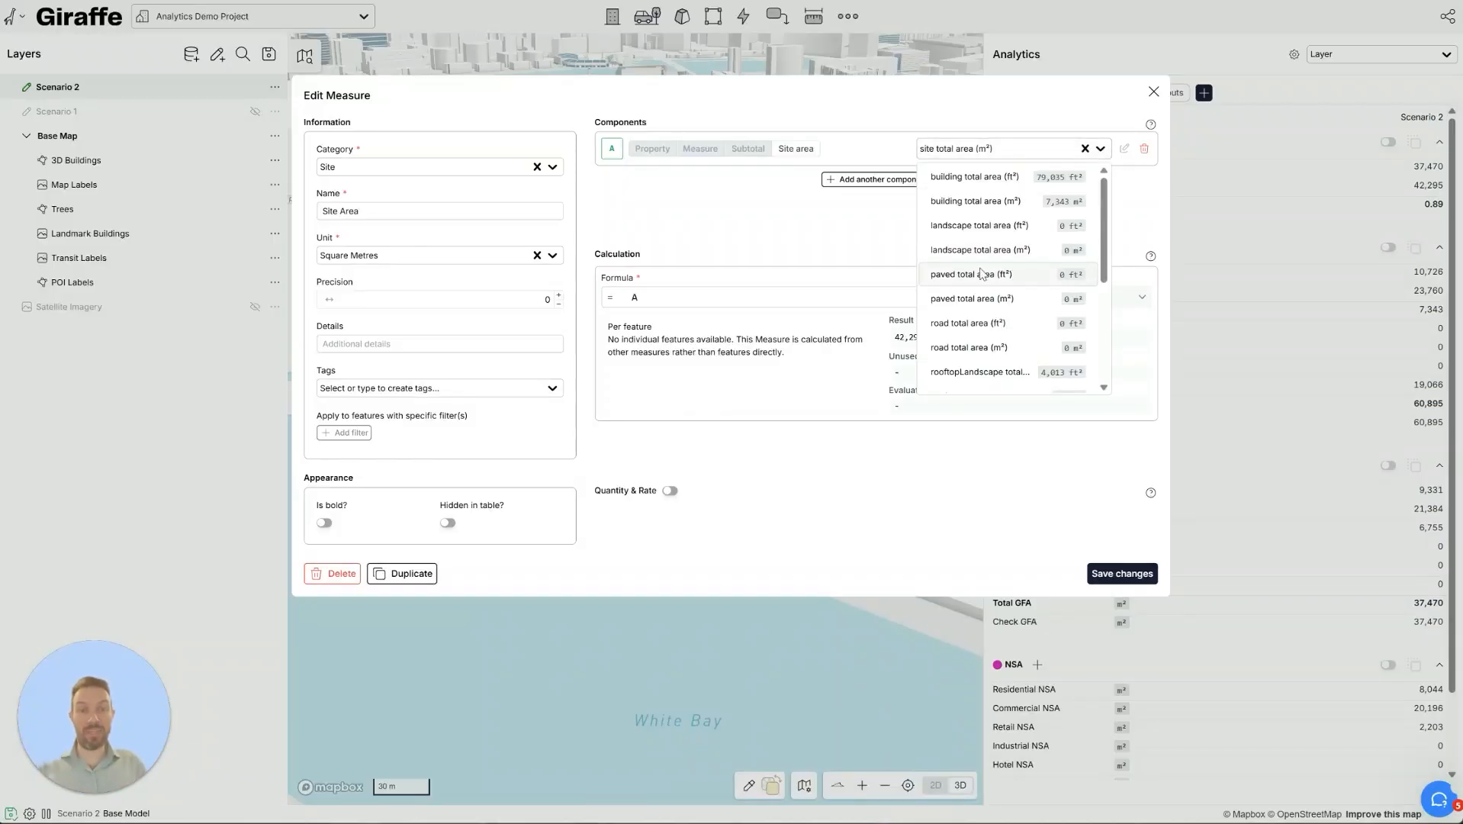
scroll(991, 320, "down", 5)
scroll(979, 336, "up", 5)
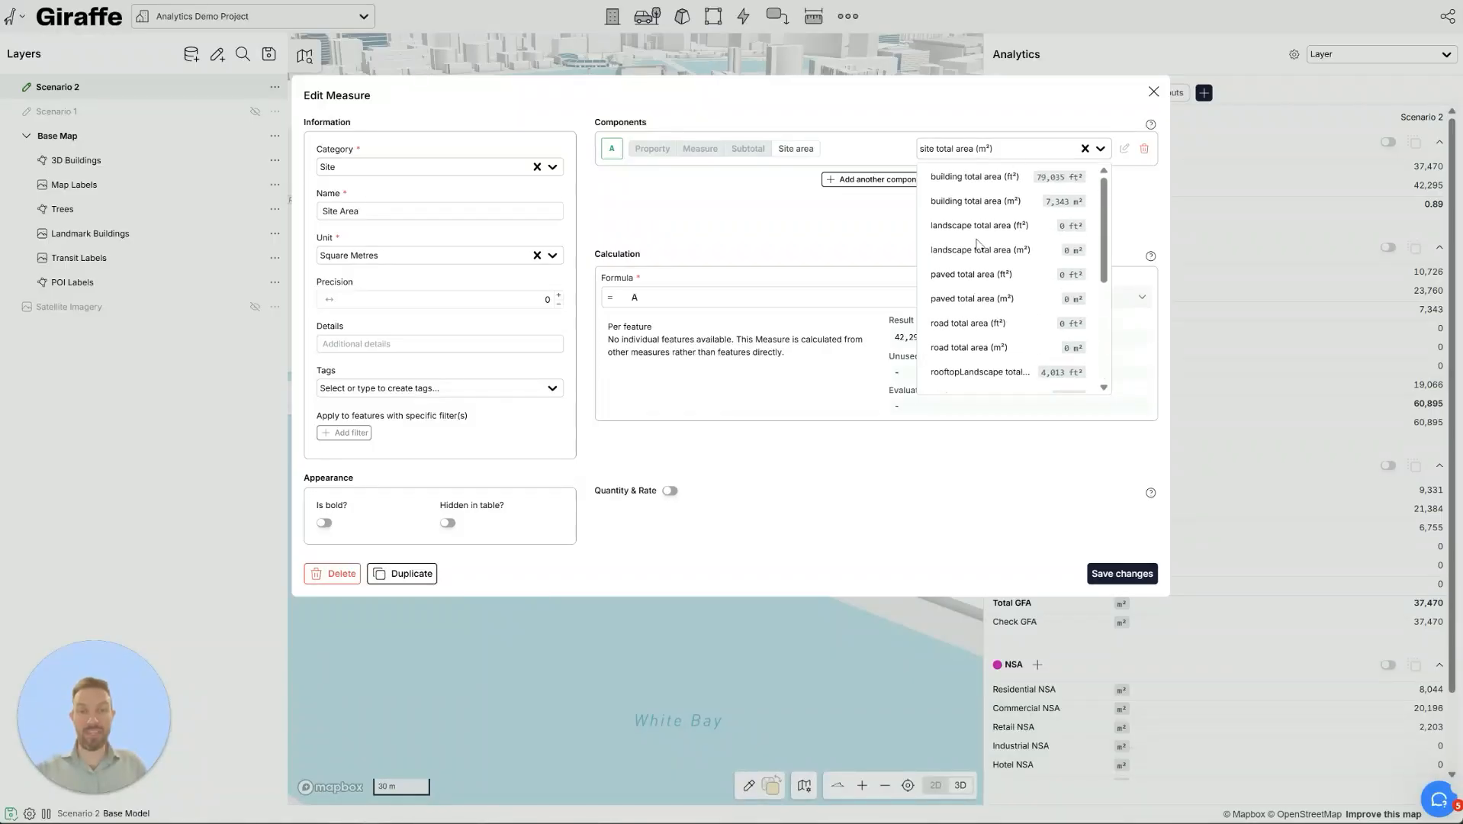
left_click(923, 126)
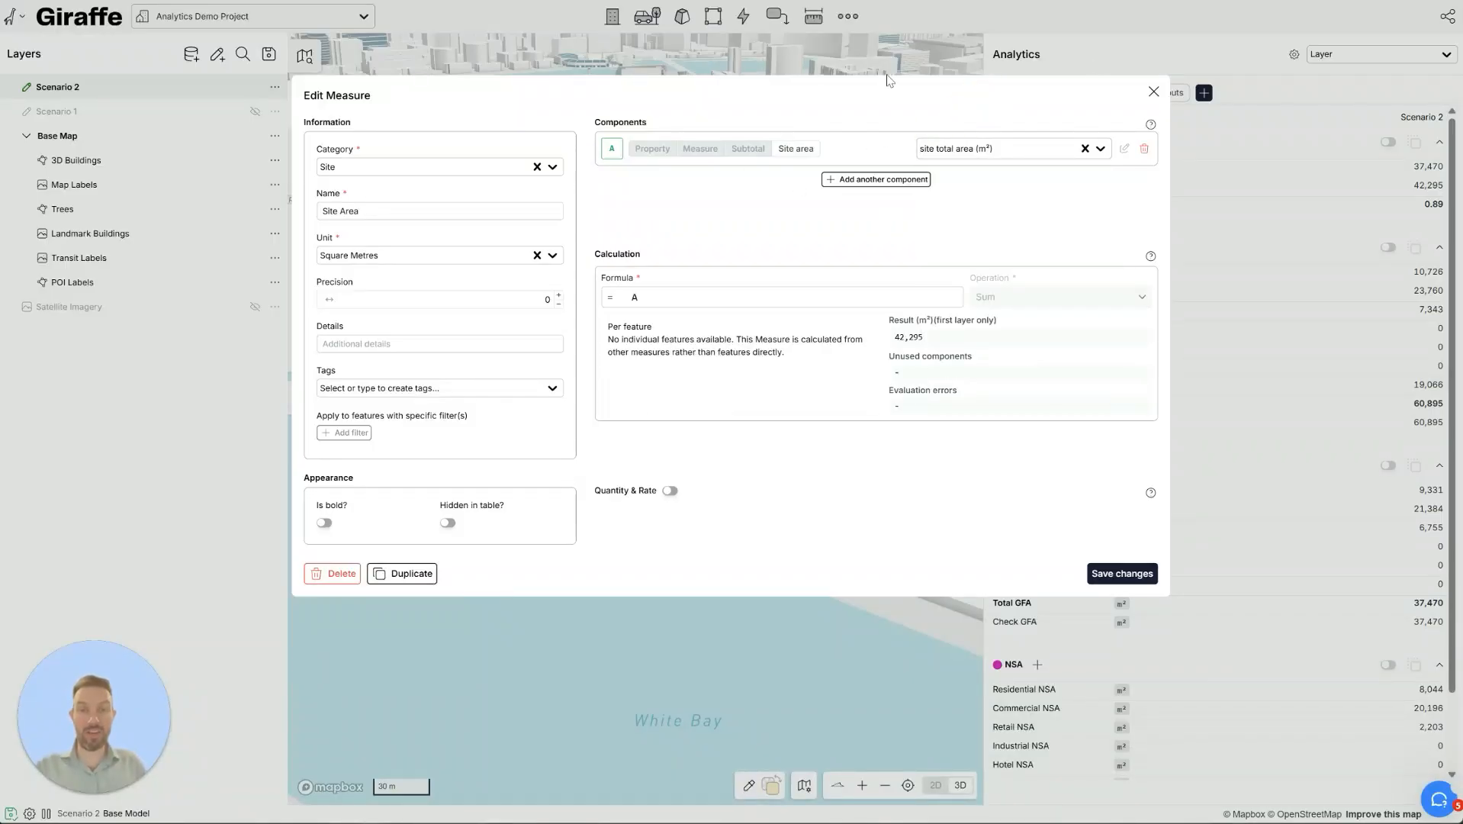
left_click(1153, 92)
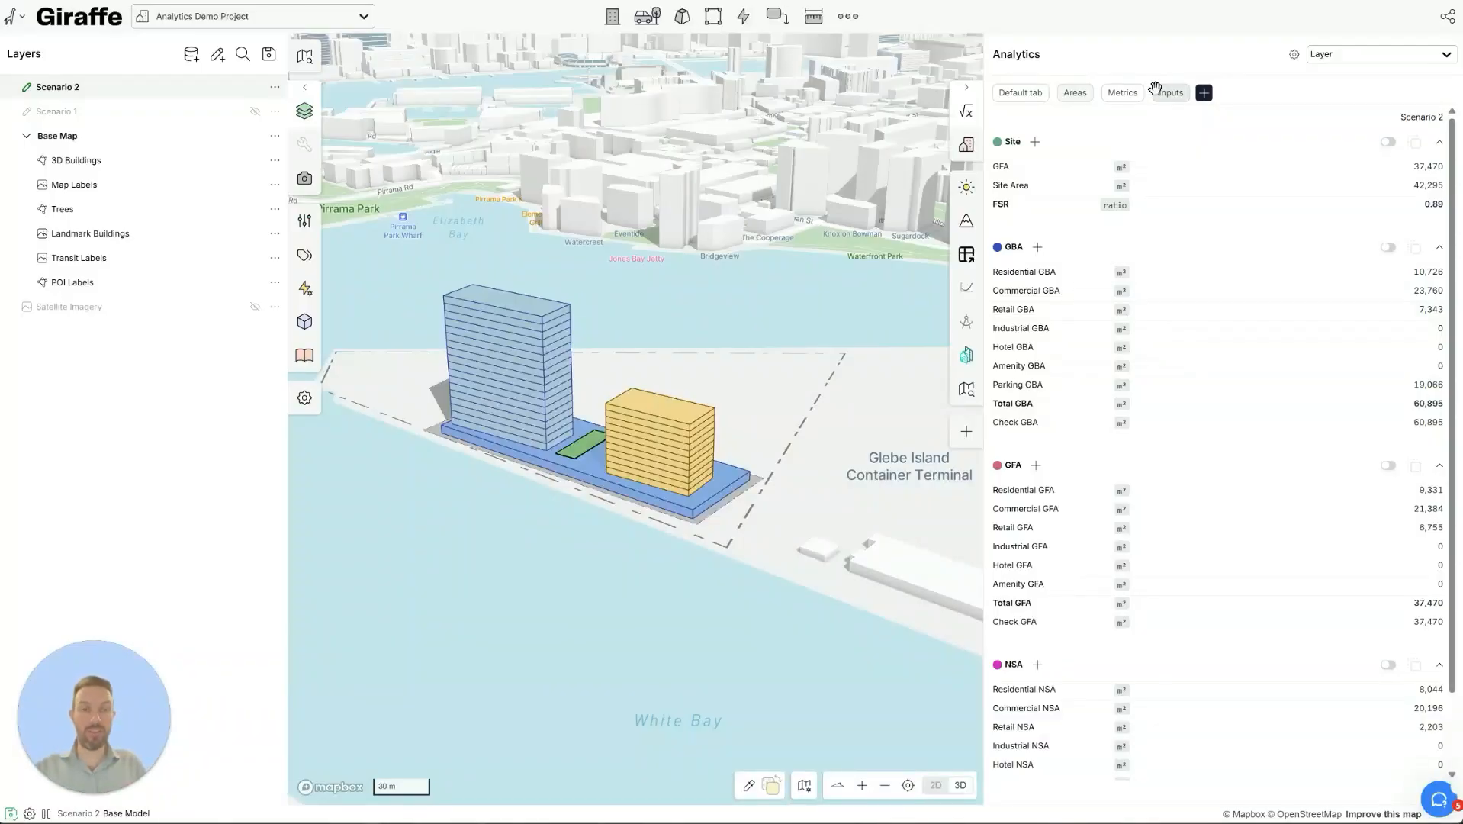
- Return to the default analytics and review the Residential revenue measure's saleable area and sale price inputs again
left_click(1022, 91)
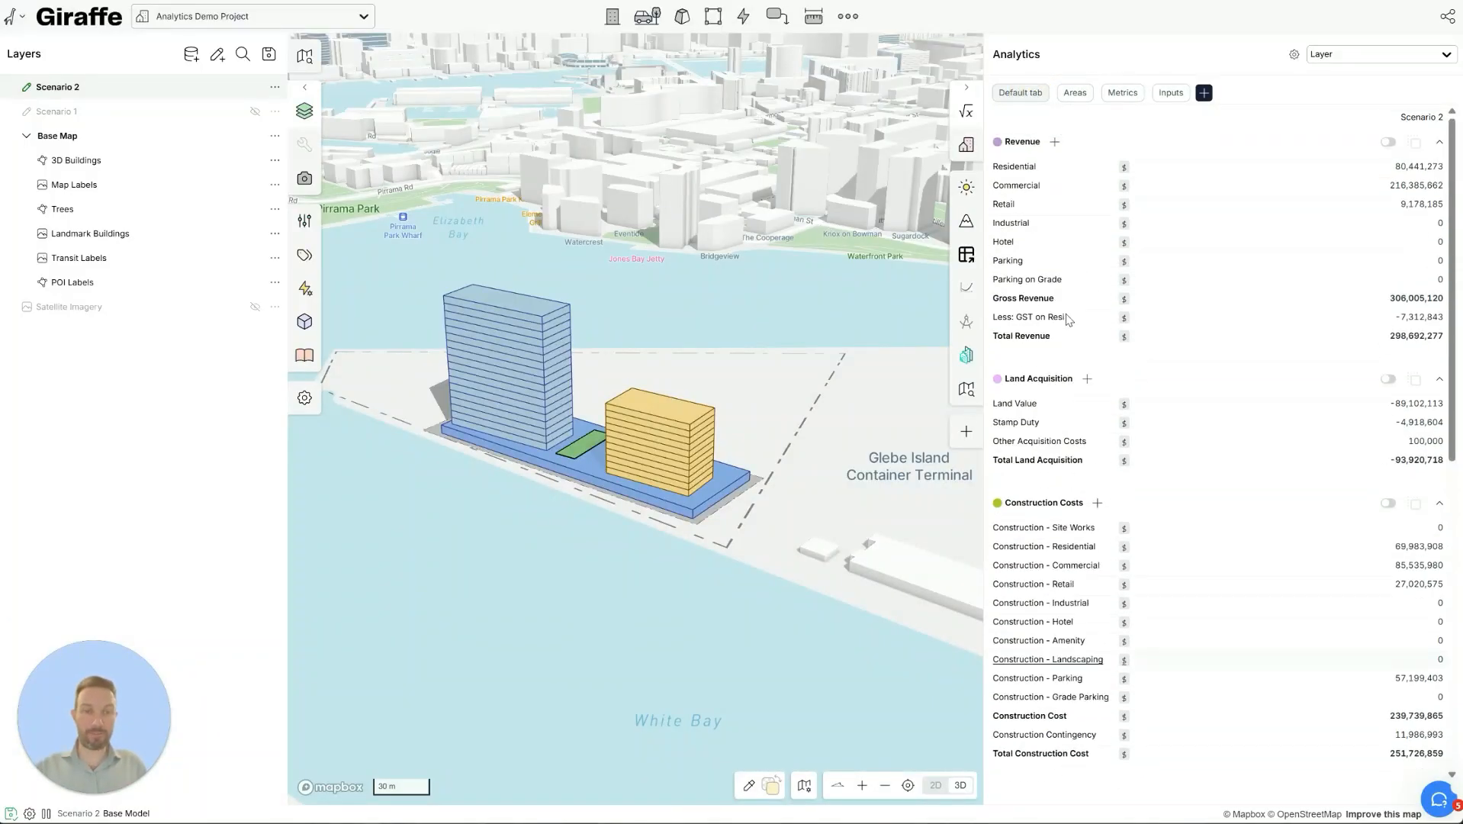
left_click(1016, 167)
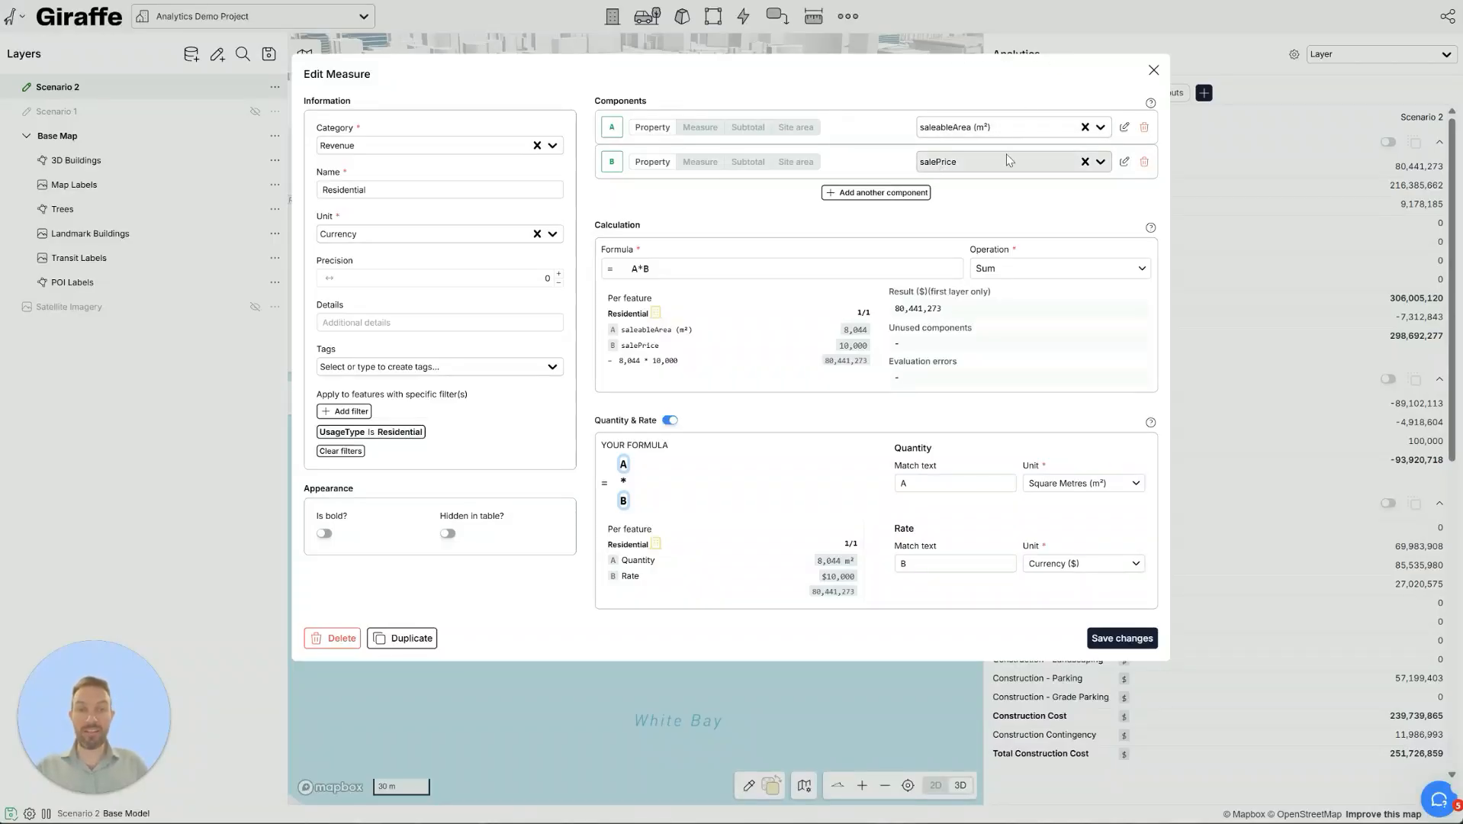
left_click(1153, 70)
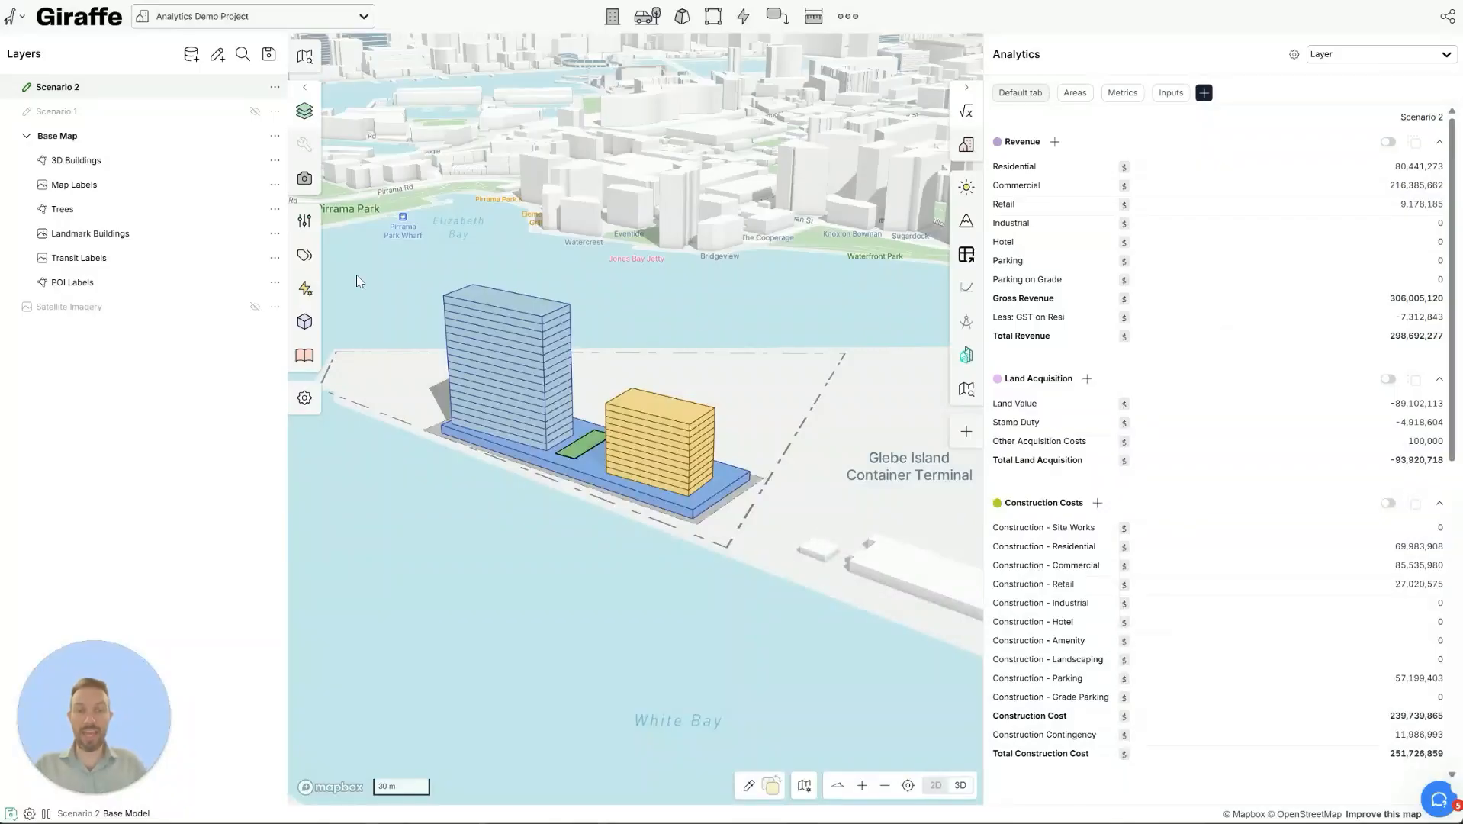
left_click(1010, 166)
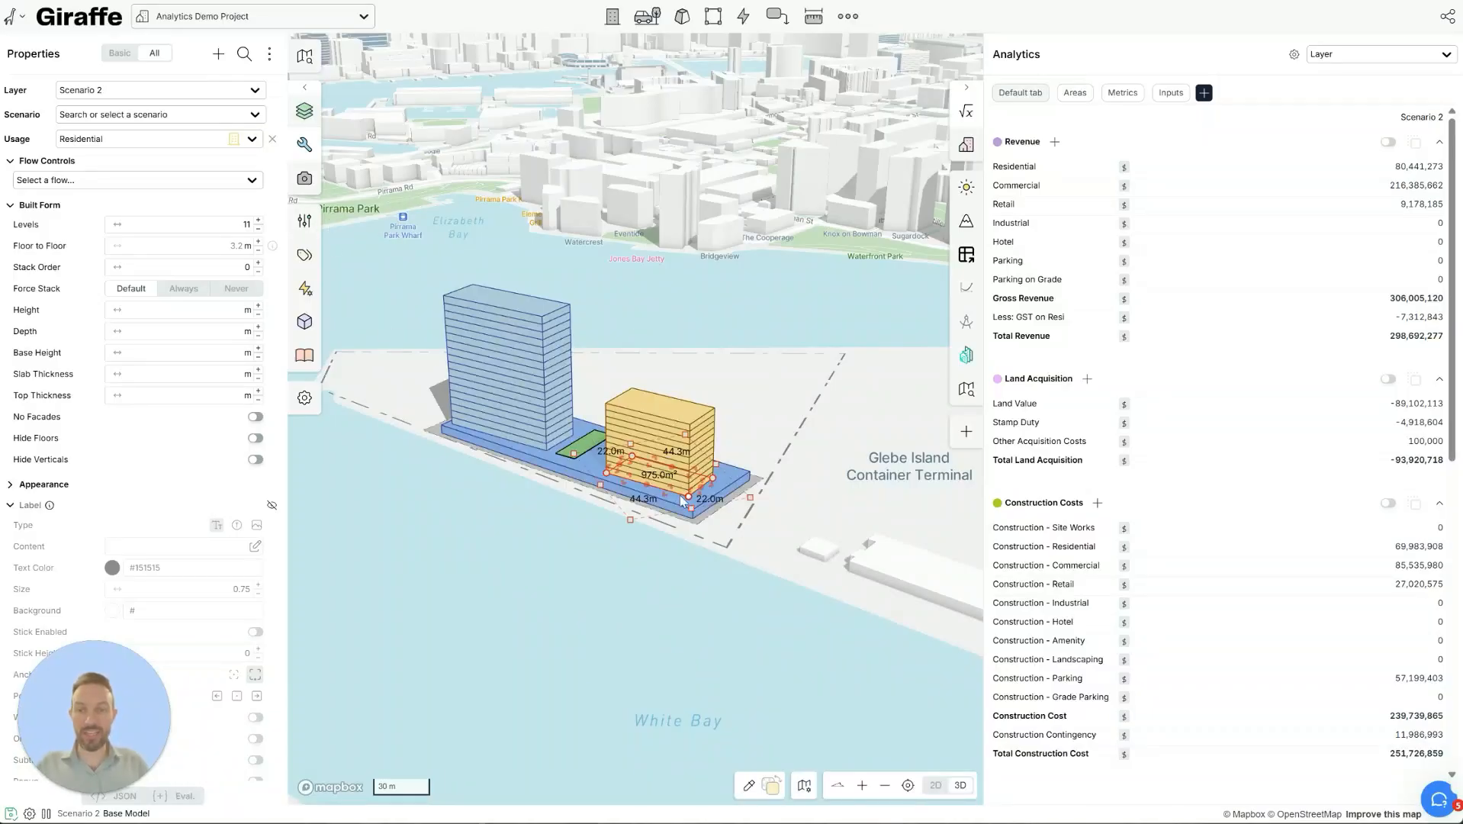
- Duplicate the Residential usage as a new usage named BTR Residential
left_click(305, 223)
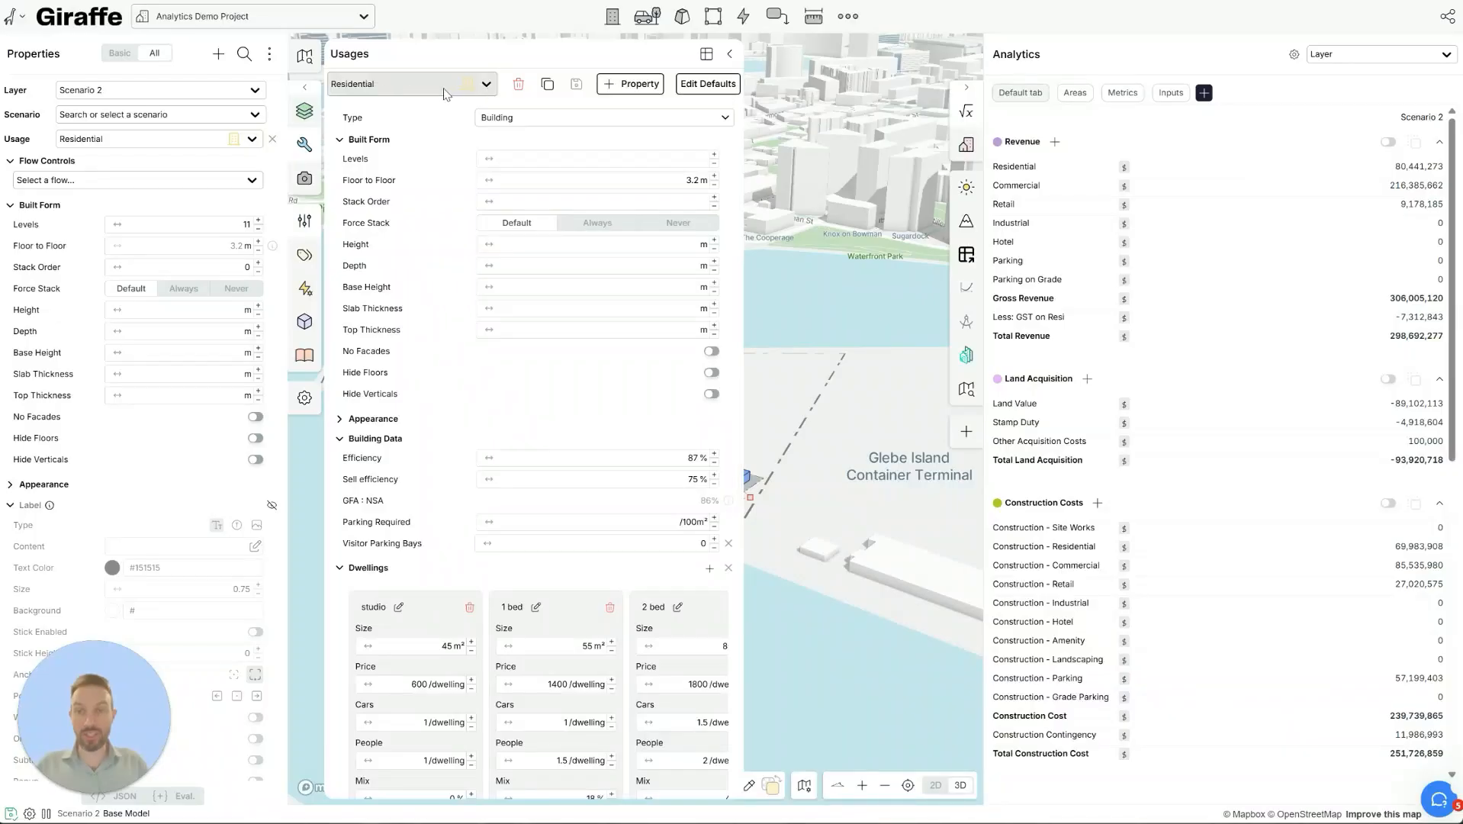
left_click(548, 86)
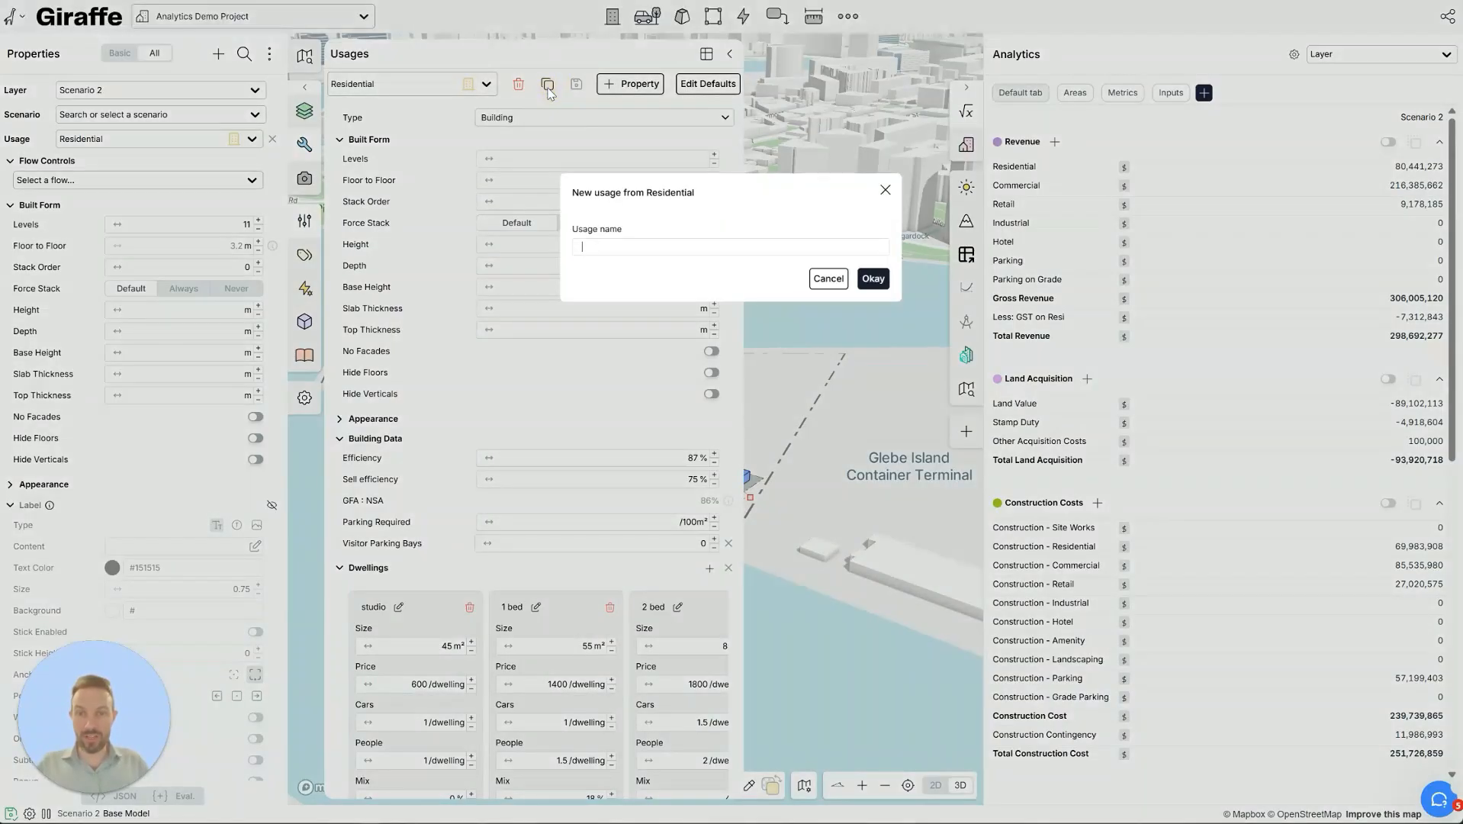
left_click(664, 251)
type("BTR Residential")
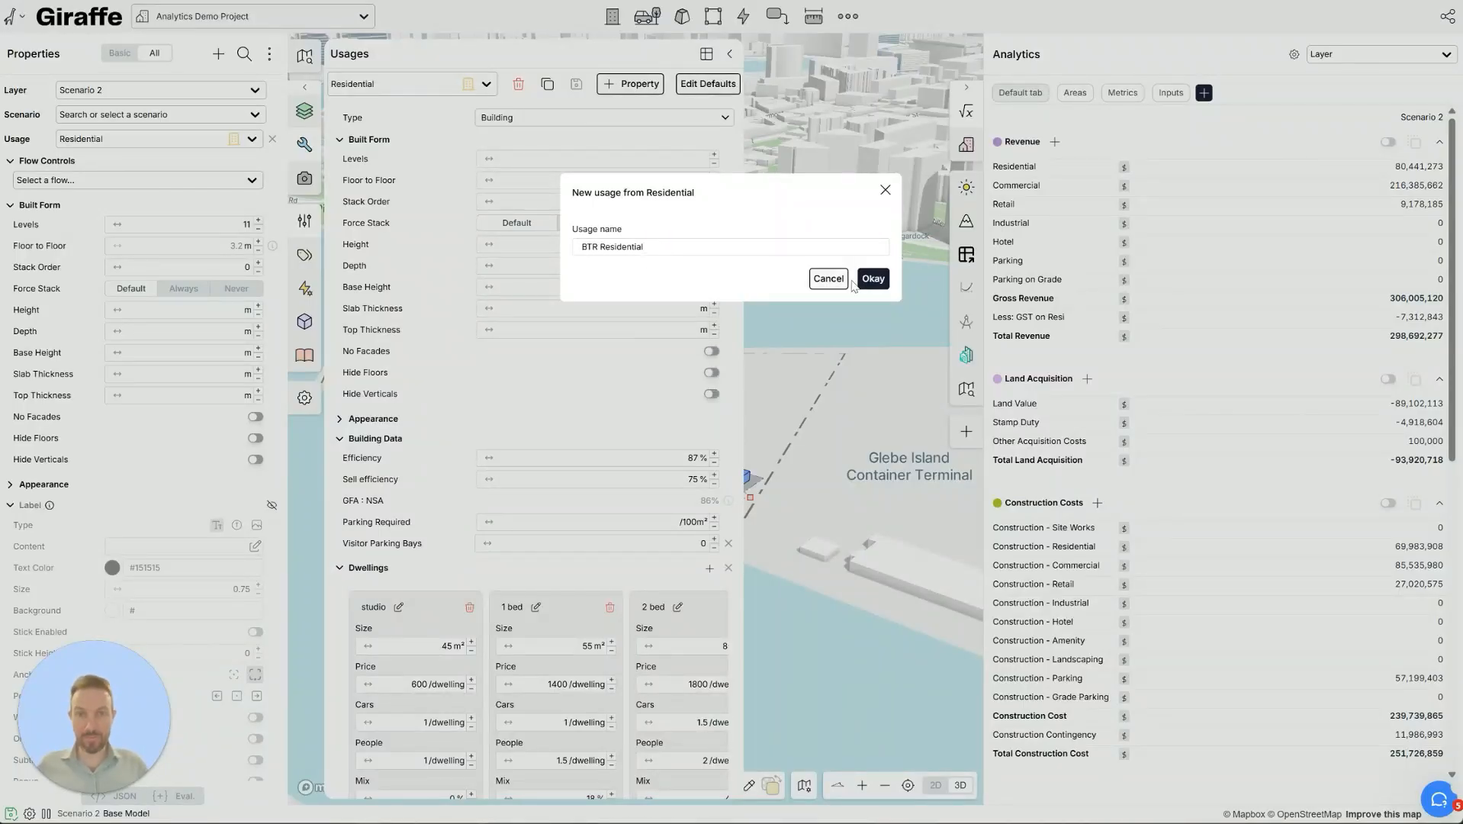
left_click(874, 278)
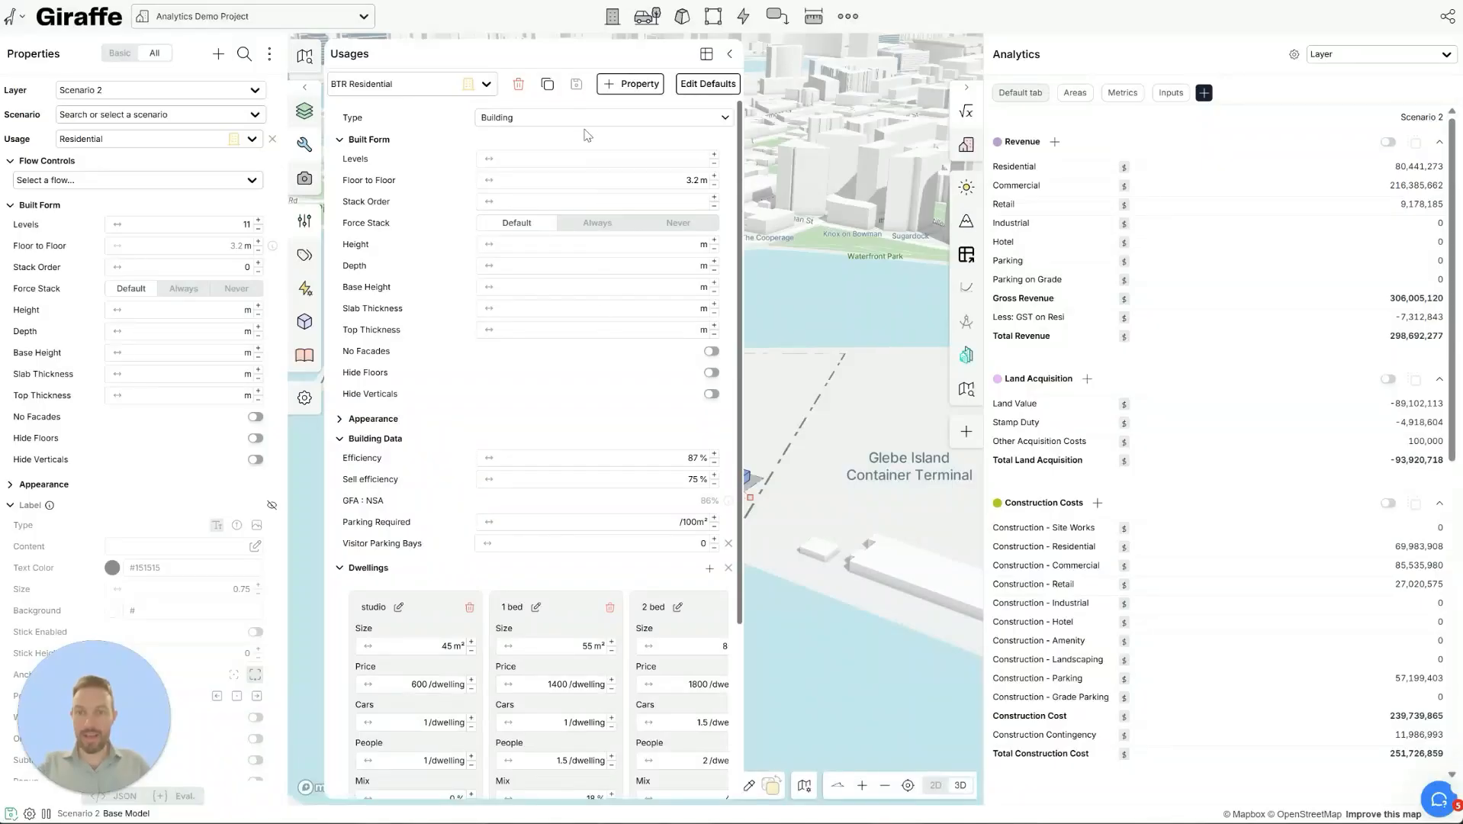
- Set the BTR Residential usage's fill colour to orange
scroll(517, 451, "down", 3)
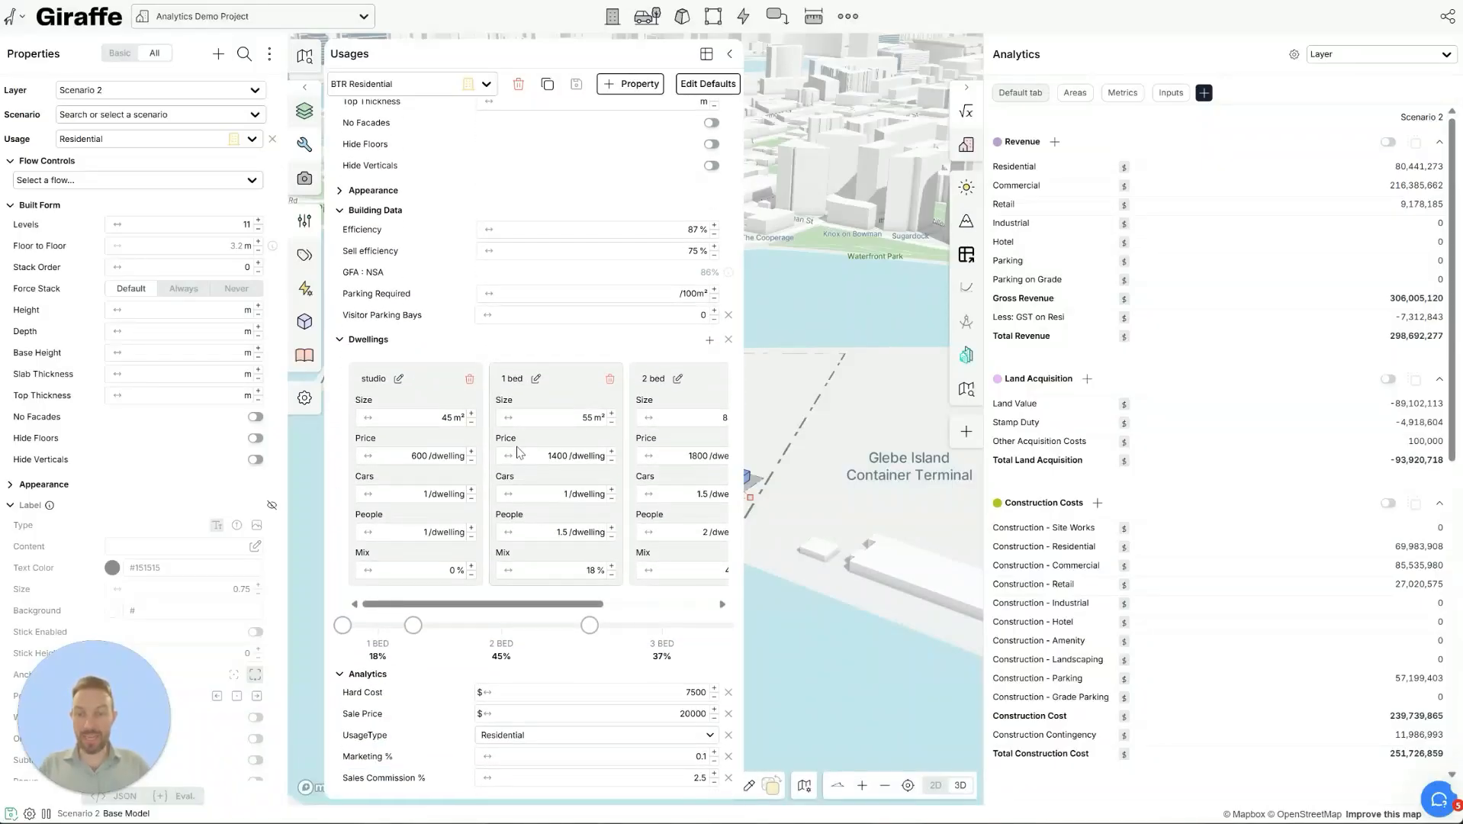
scroll(517, 452, "up", 3)
left_click(372, 419)
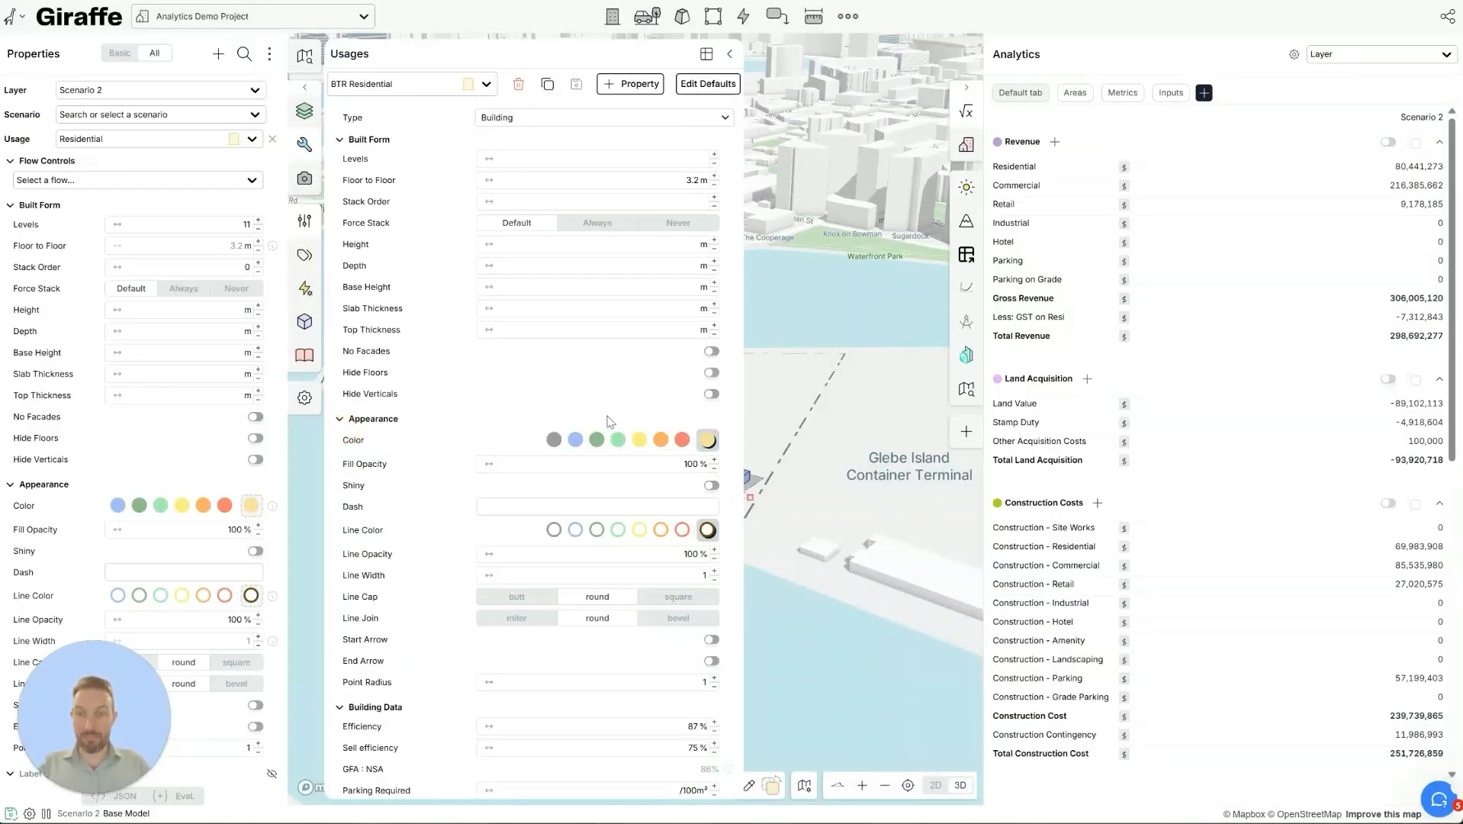
left_click(660, 444)
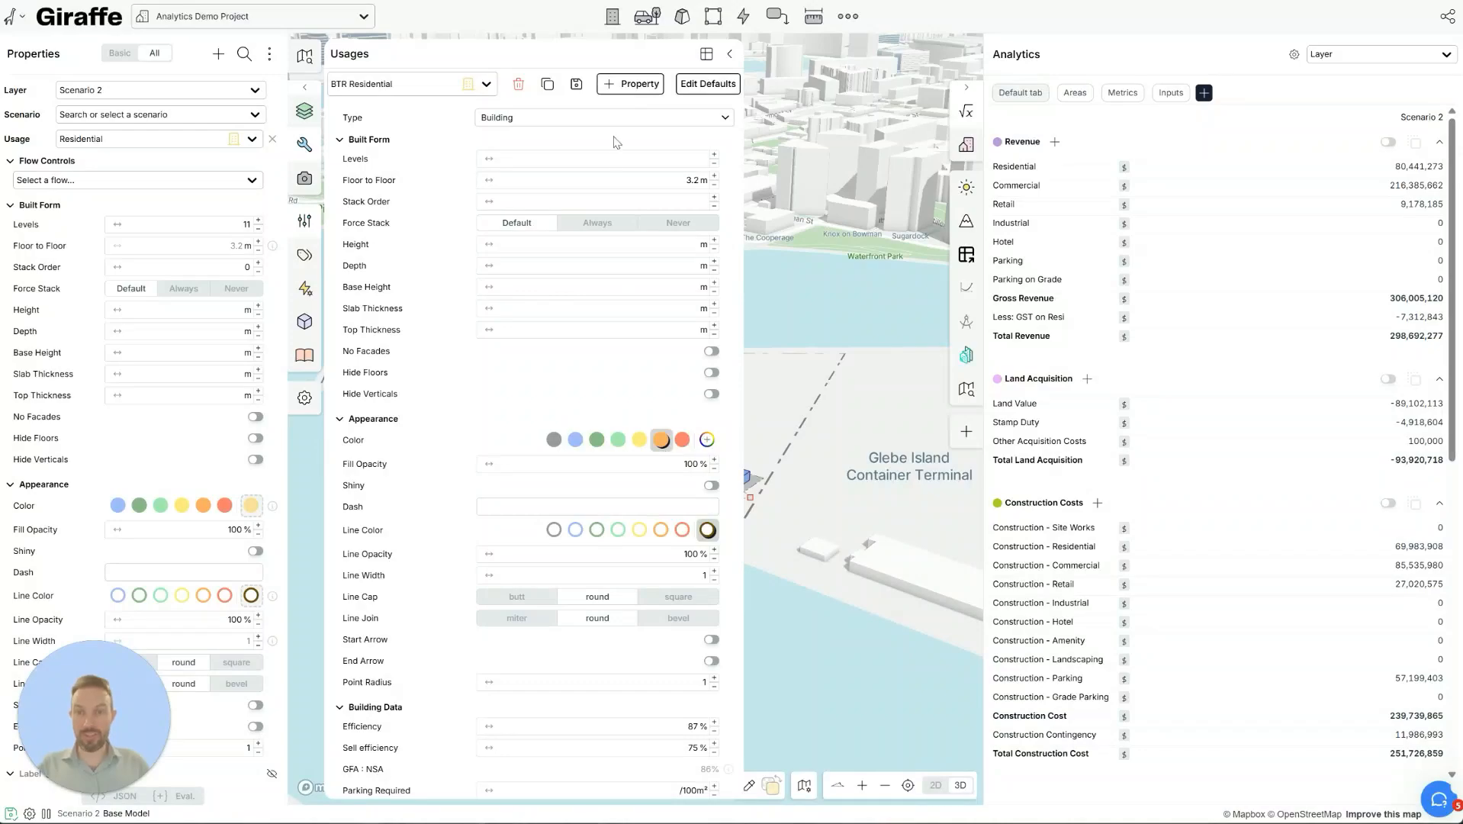
- Adjust the BTR Residential dwelling mix to 25% studio, 24% 1 bed, 33% 2 bed and 18% 3 bed, and save the usage
scroll(588, 447, "down", 6)
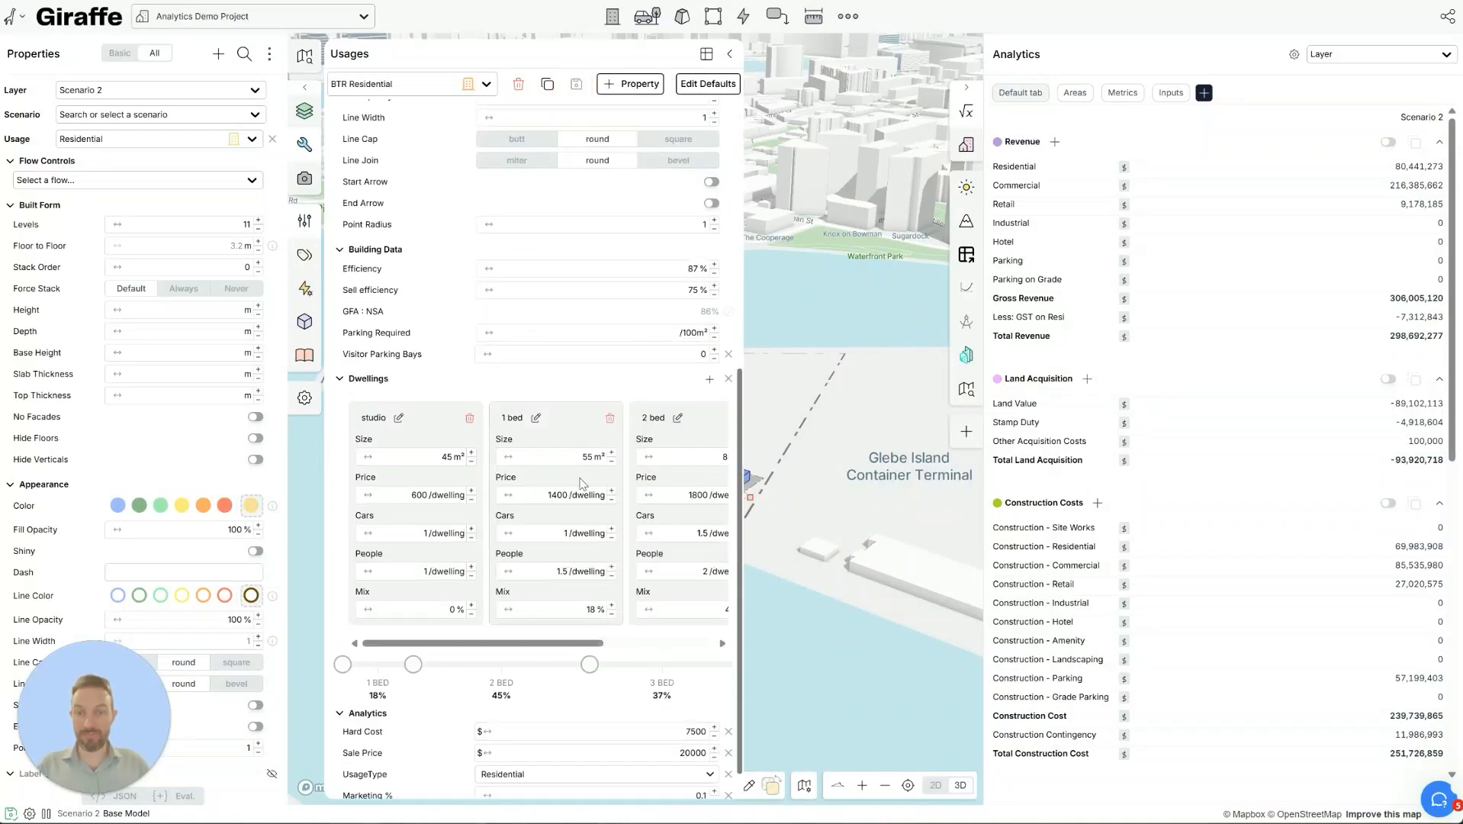
left_click_drag(341, 626, 440, 625)
left_click_drag(589, 626, 664, 622)
left_click(577, 84)
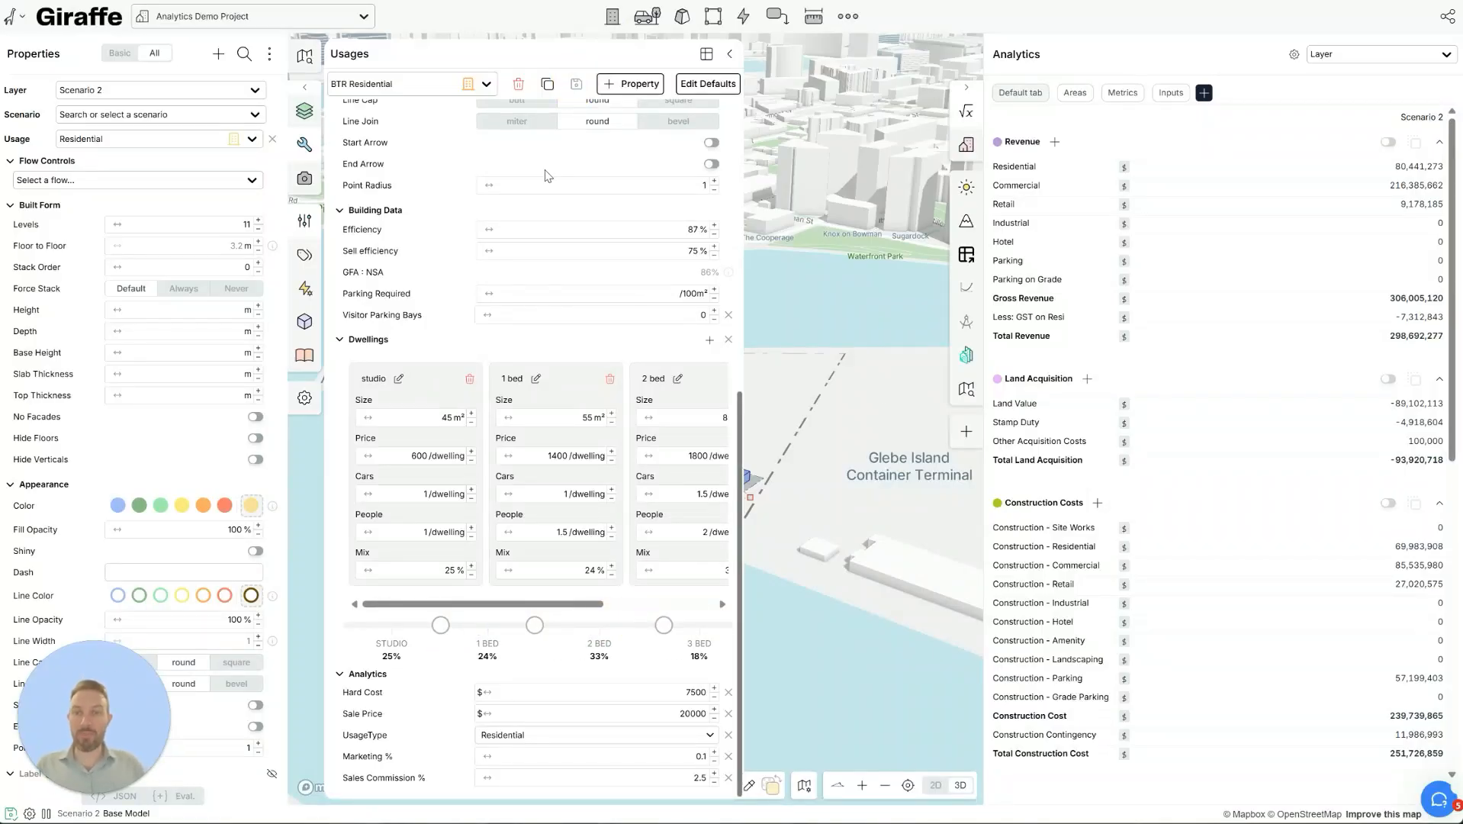
- Change the usage of the 18-level Commercial tower to BTR Residential
left_click(729, 53)
left_click(517, 433)
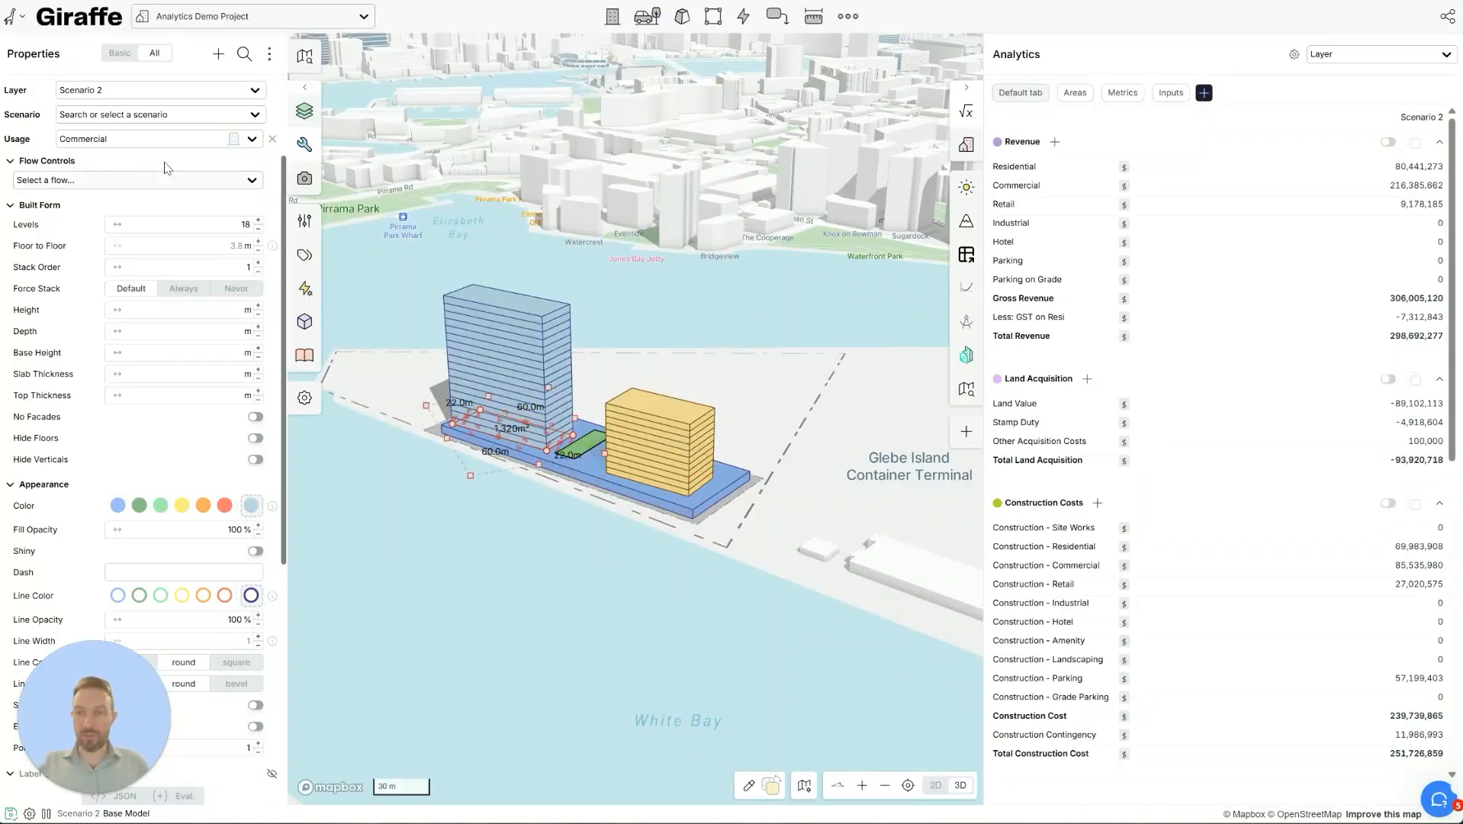
left_click(141, 145)
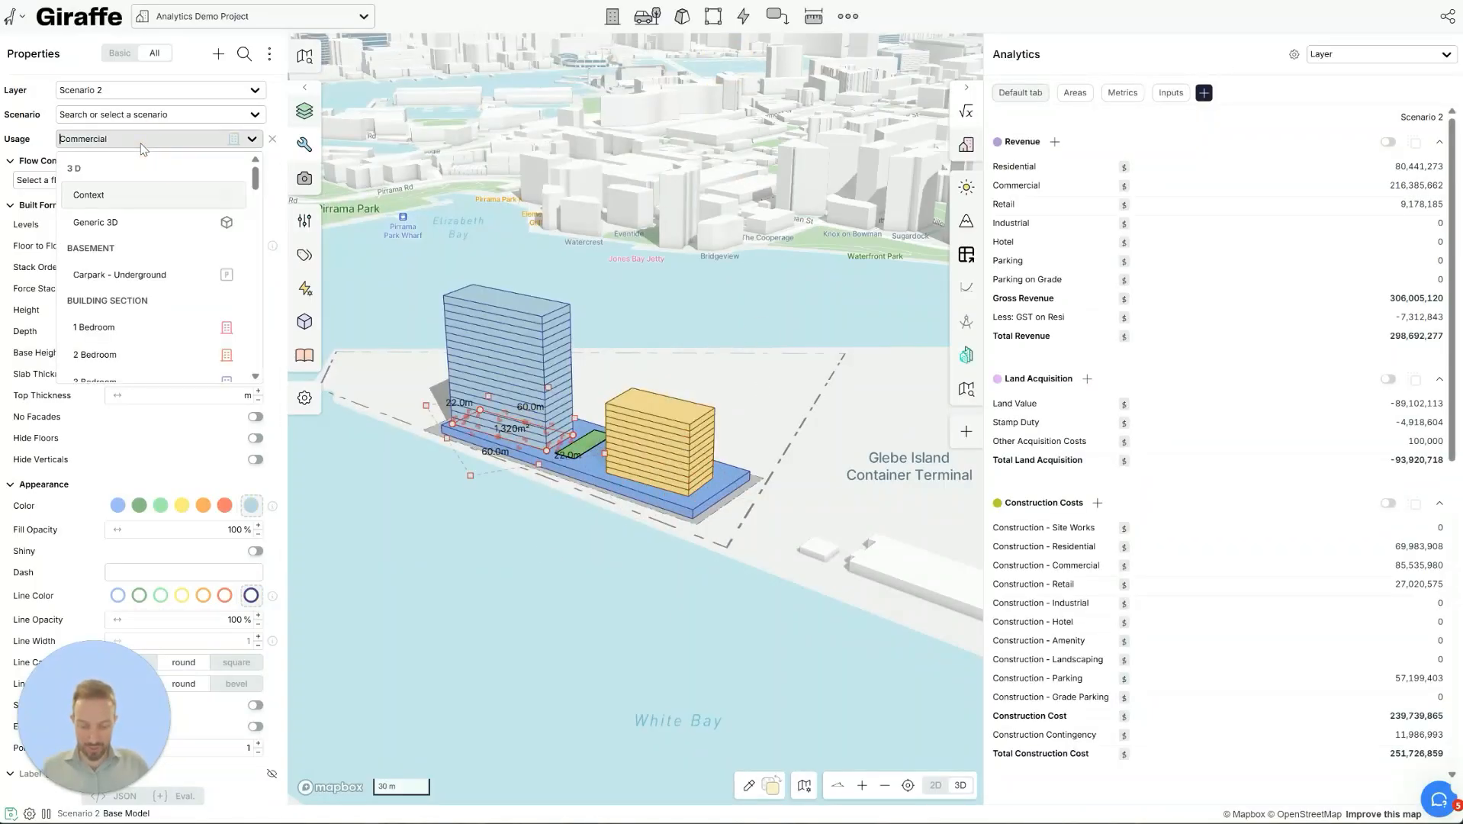
type("BTR")
left_click(141, 197)
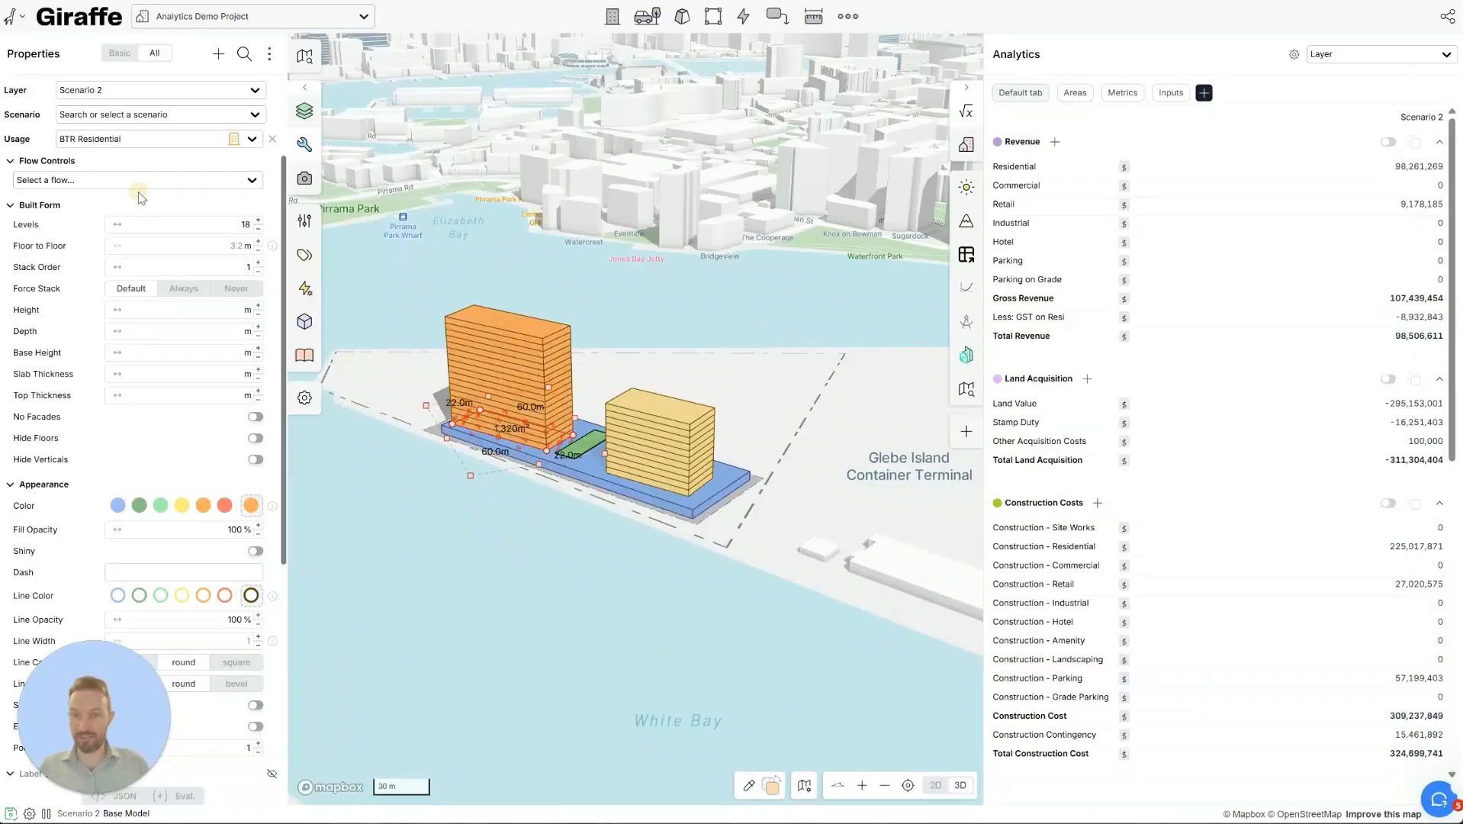
- Review the Residential revenue measure's per-feature saleable area and sale price inputs, then its formula and usage filter
left_click(731, 562)
left_click(606, 450)
left_click(482, 418)
left_click(1404, 168)
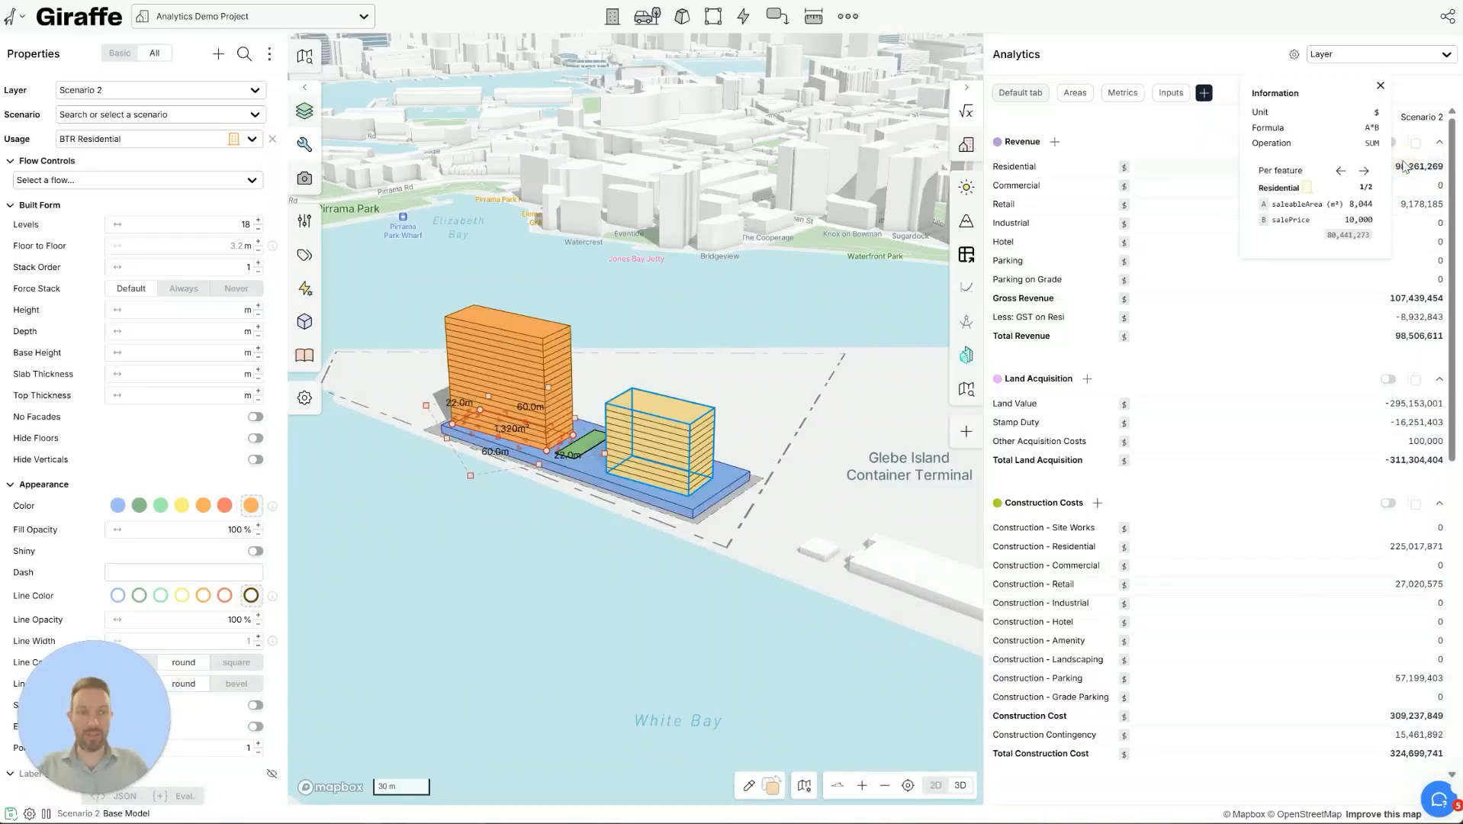
left_click(1365, 170)
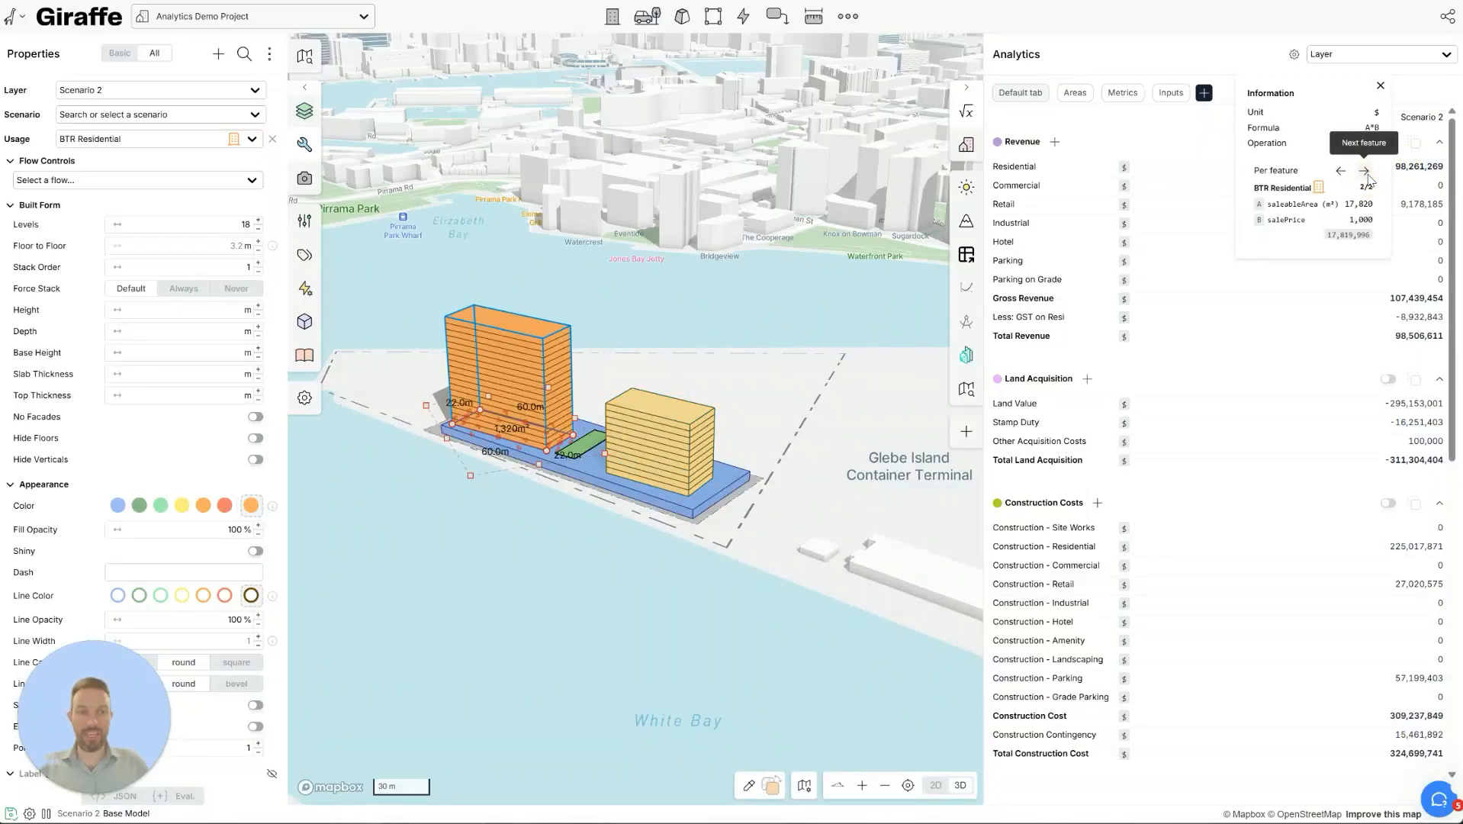
left_click(1365, 171)
left_click(1365, 171)
left_click(1364, 171)
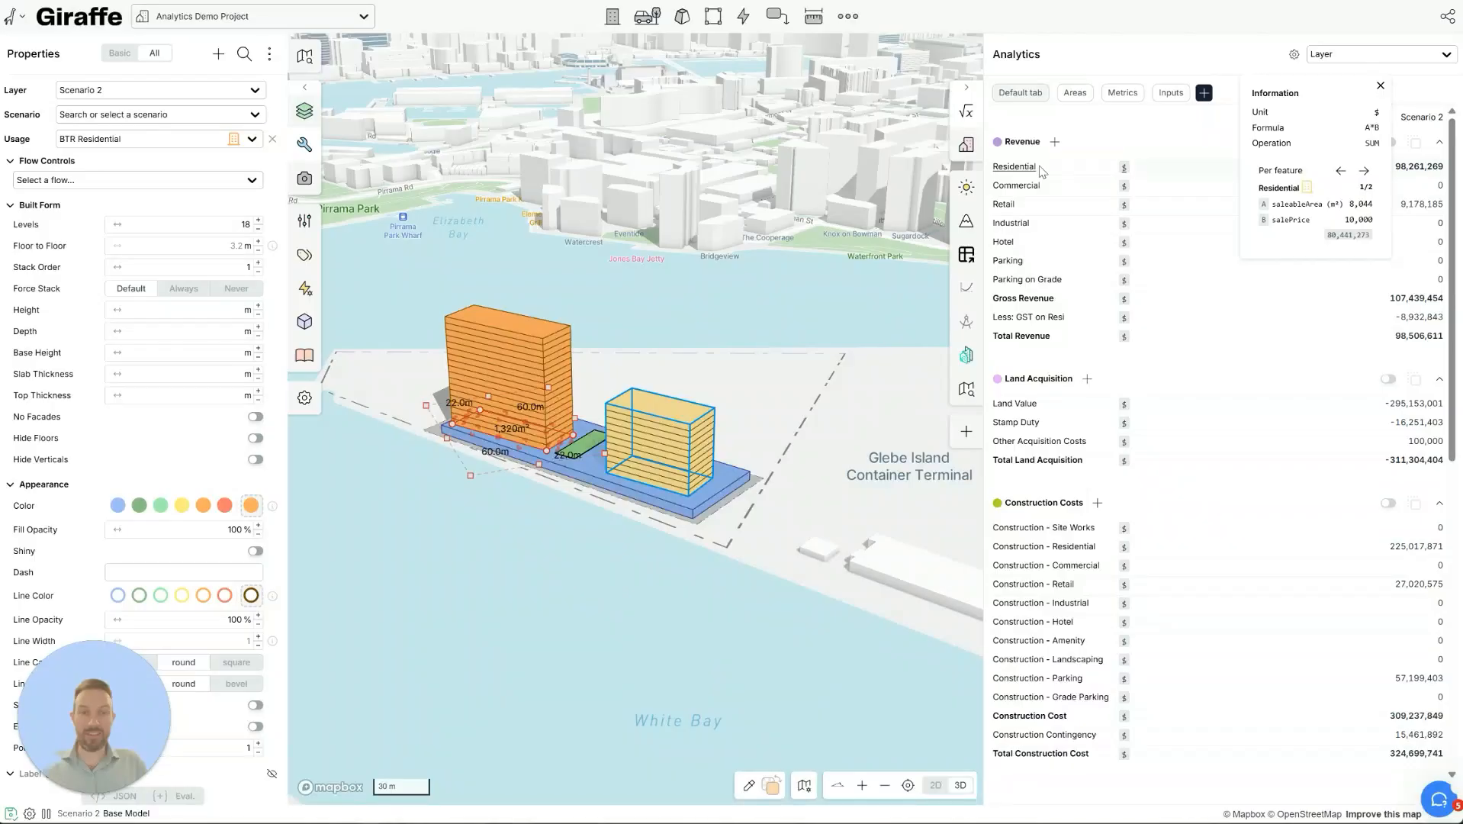
left_click(1104, 152)
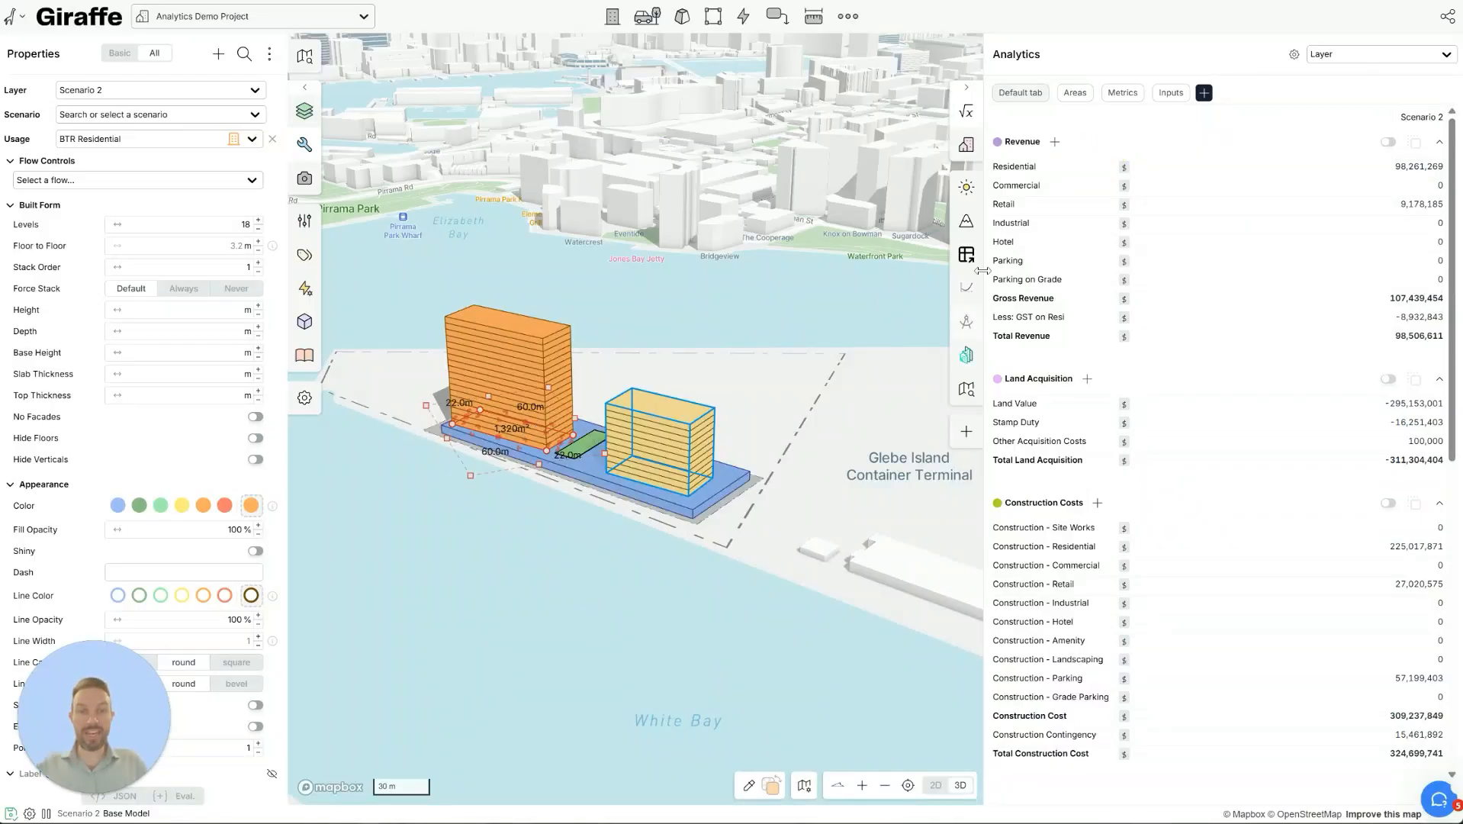
left_click(1029, 171)
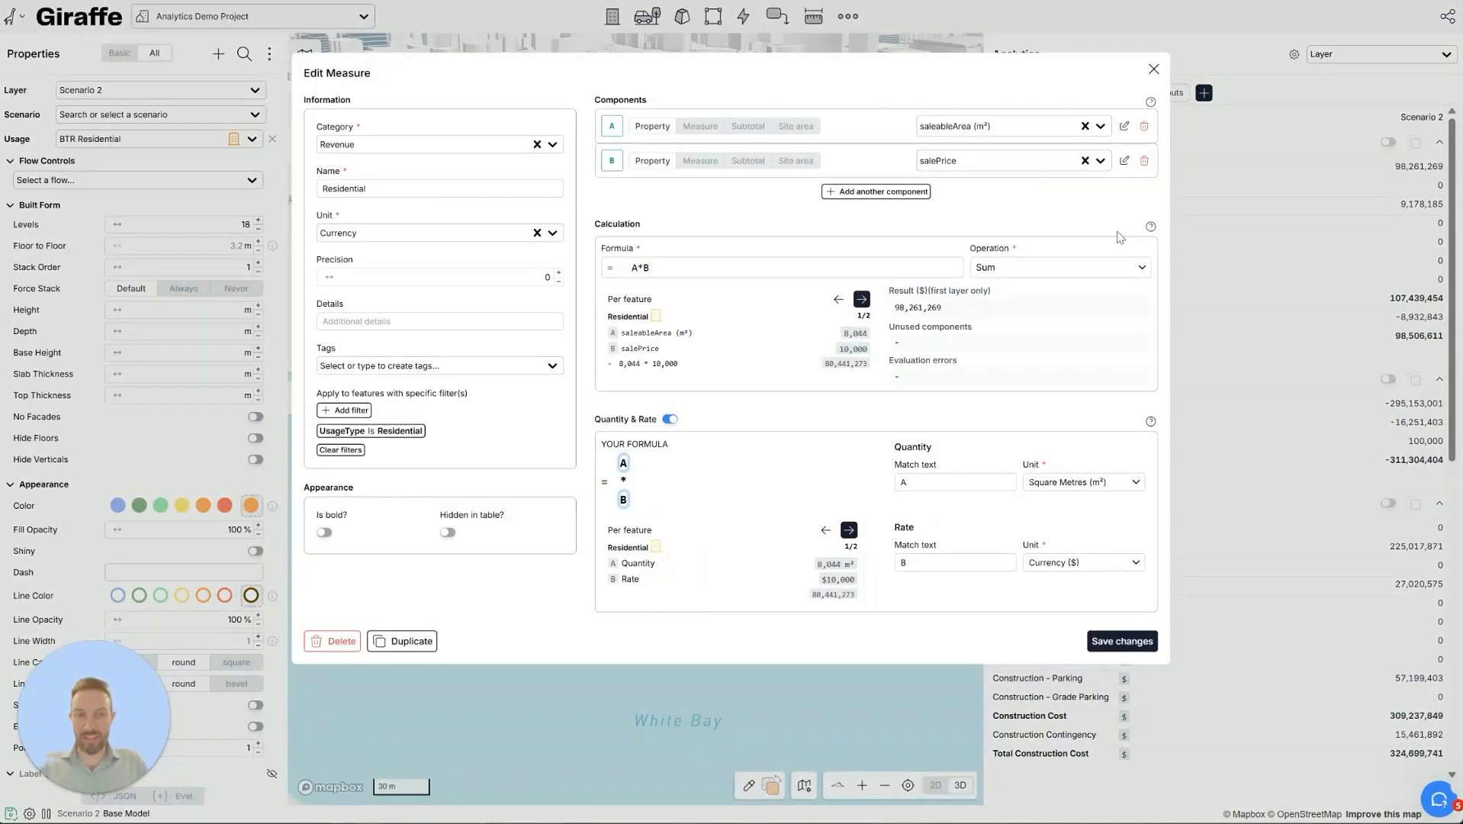
left_click(1154, 70)
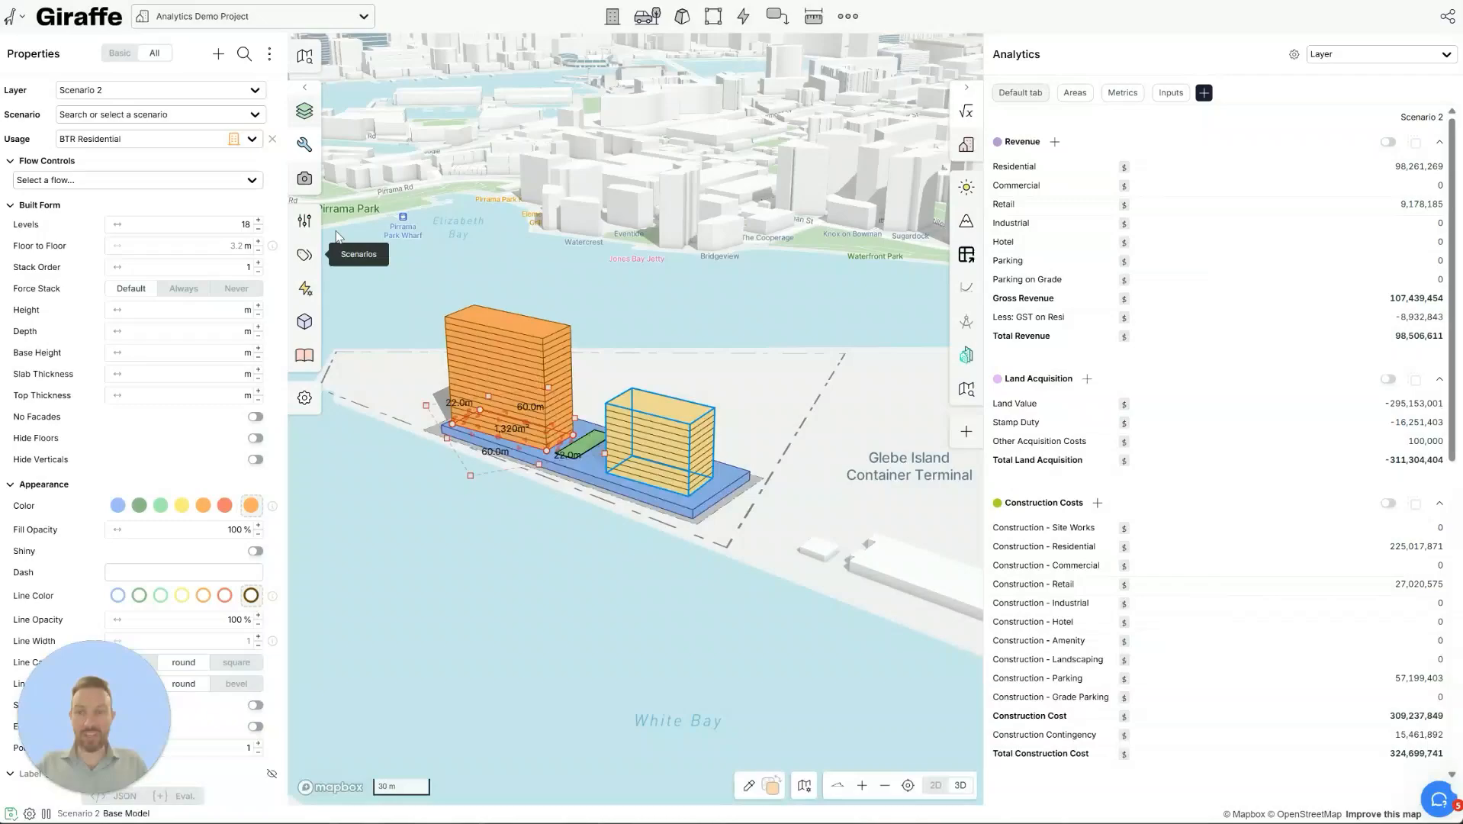
- Review the UsageType assigned to the BTR Residential usage and the options available for it
left_click(306, 221)
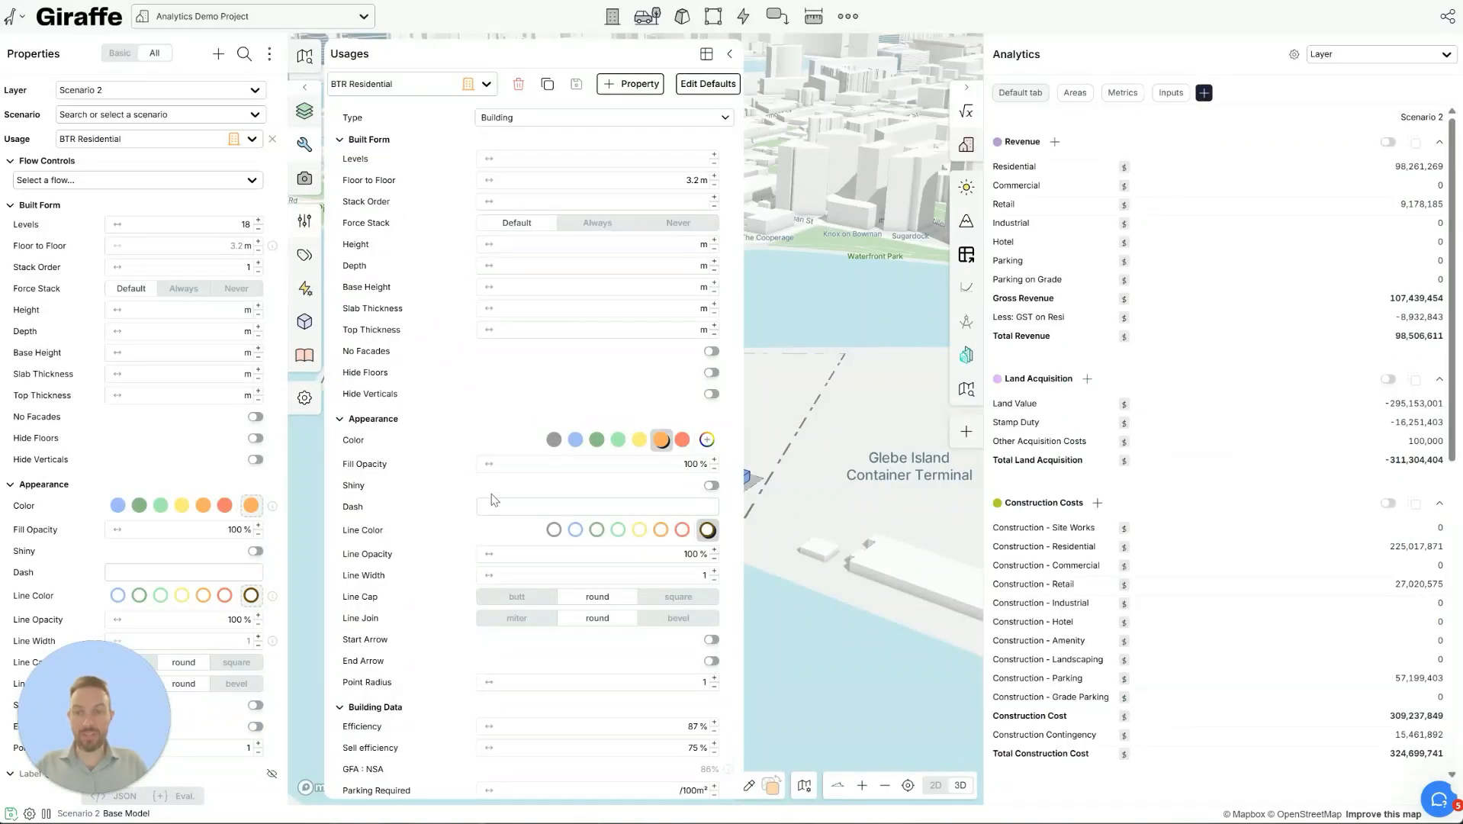
scroll(493, 500, "down", 6)
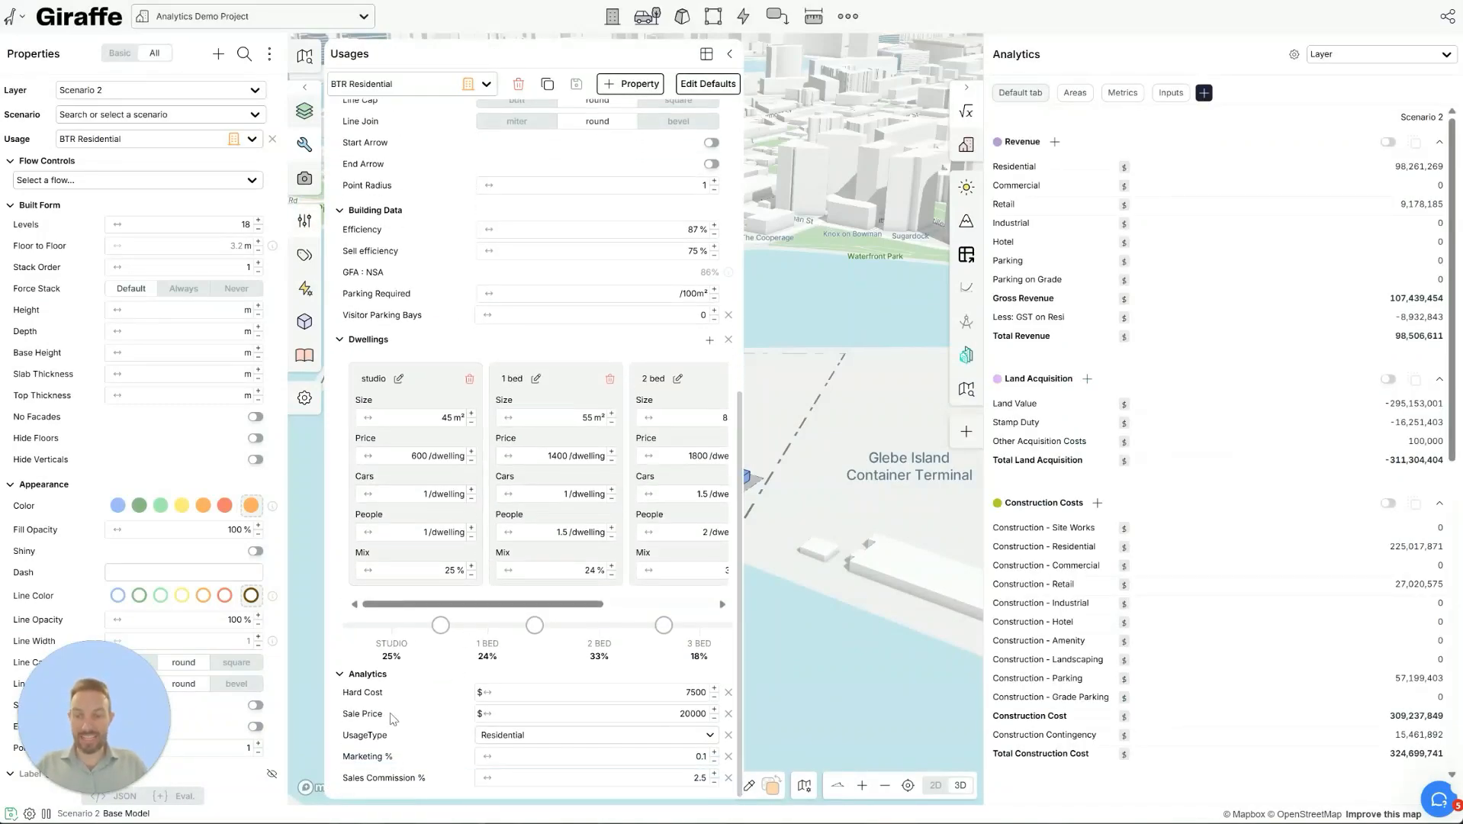
left_click(543, 736)
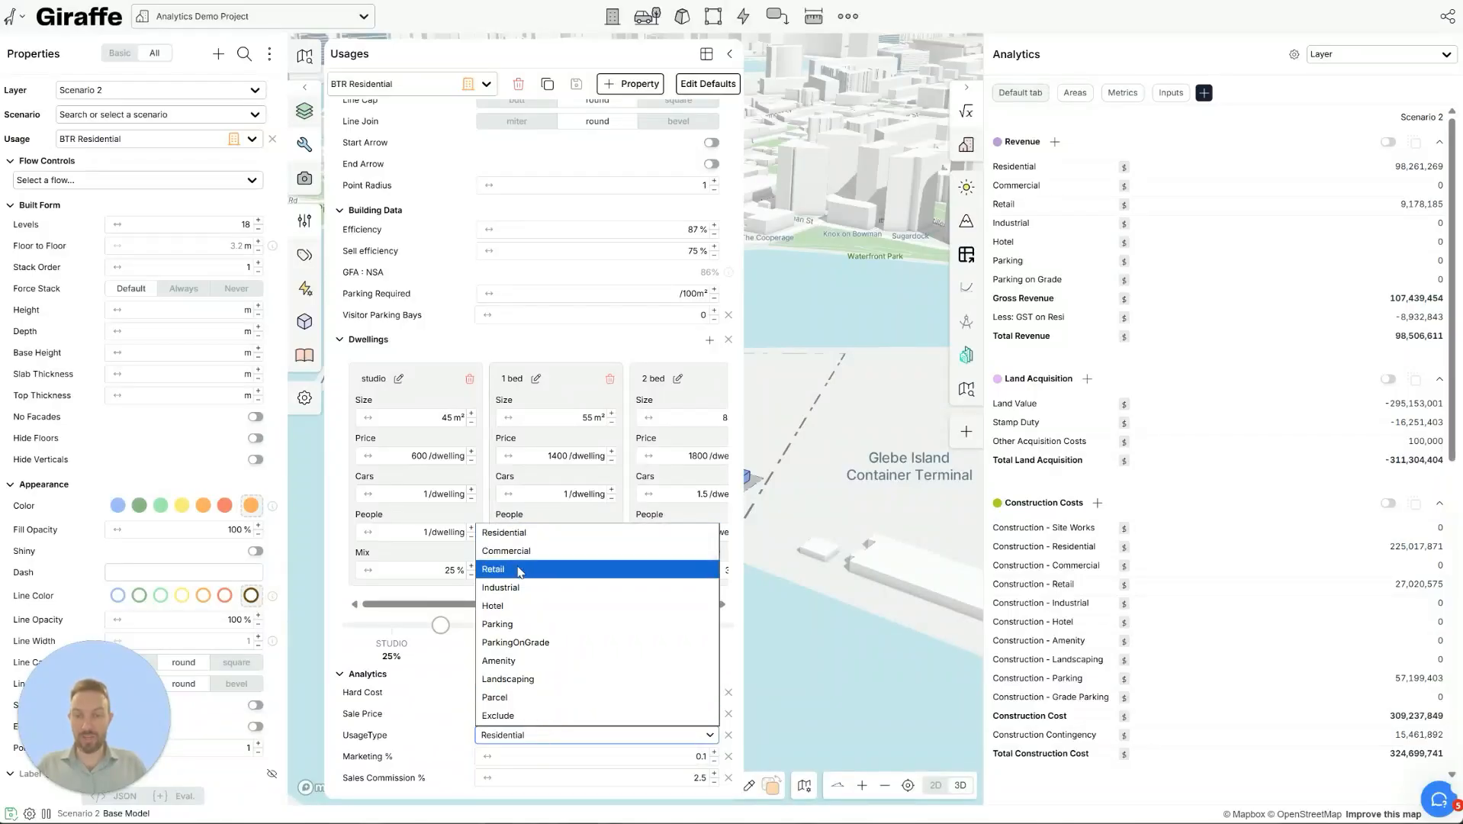
left_click(538, 738)
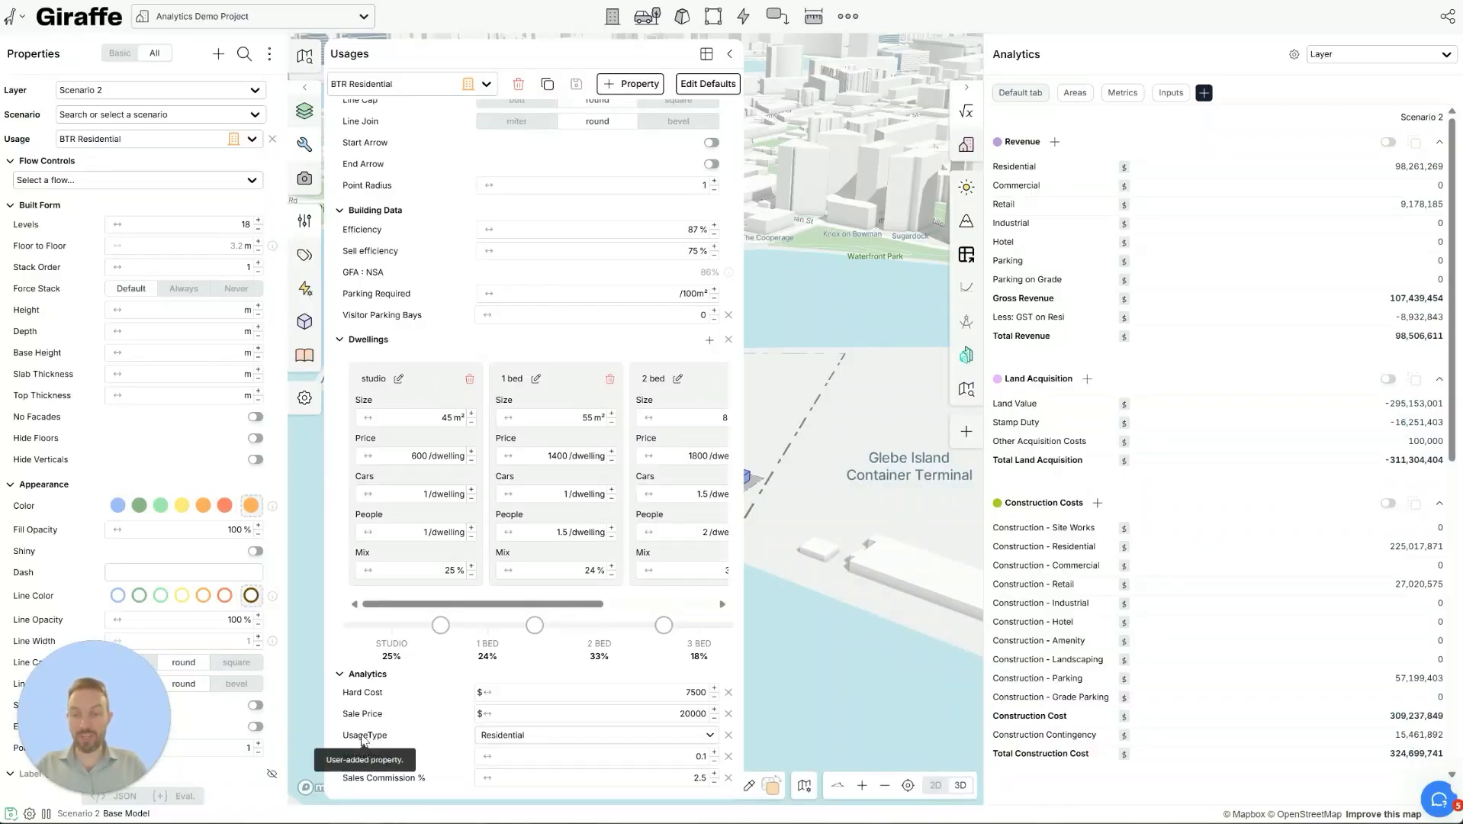
left_click(492, 735)
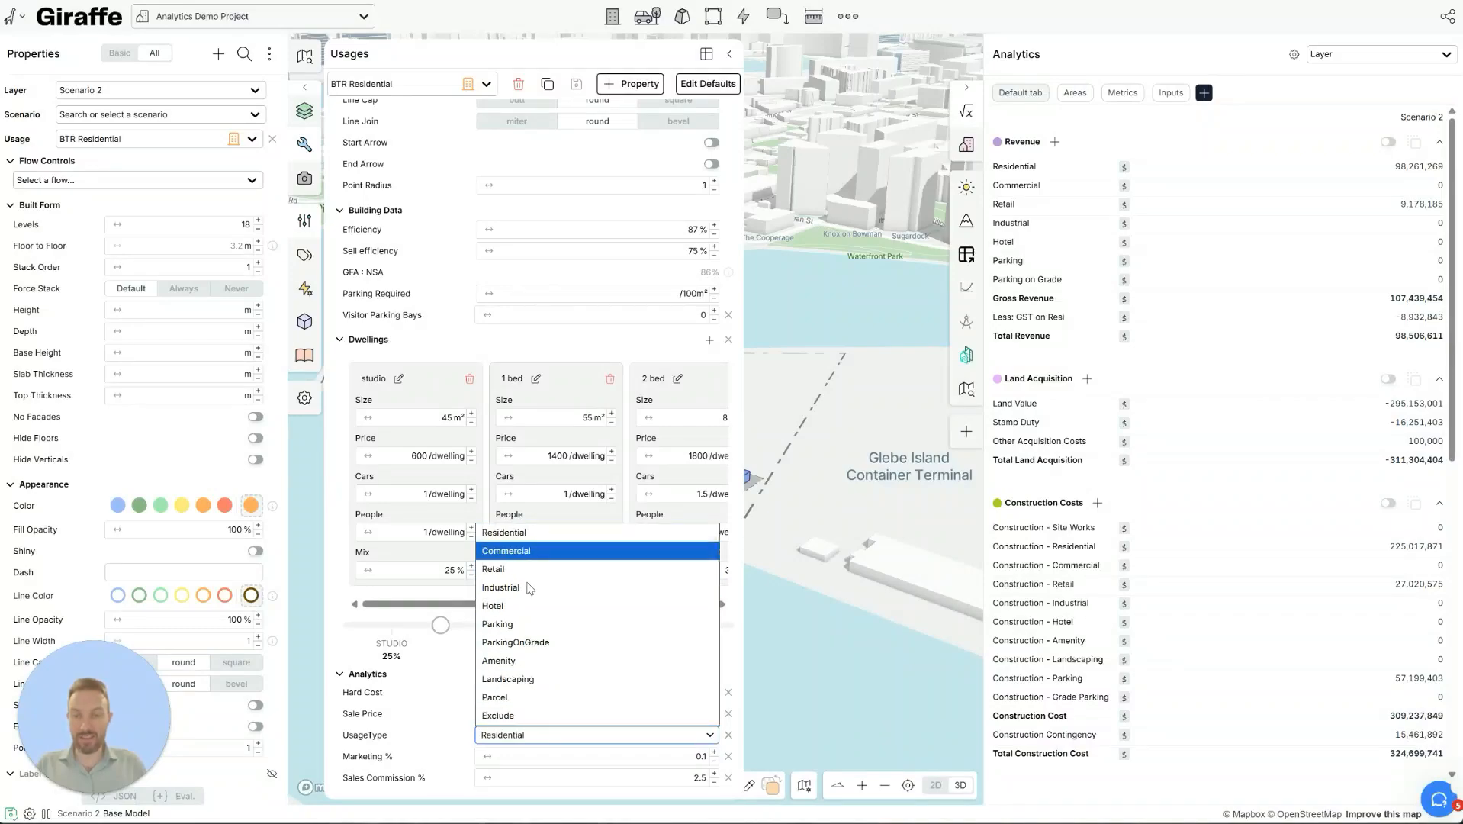
left_click(405, 737)
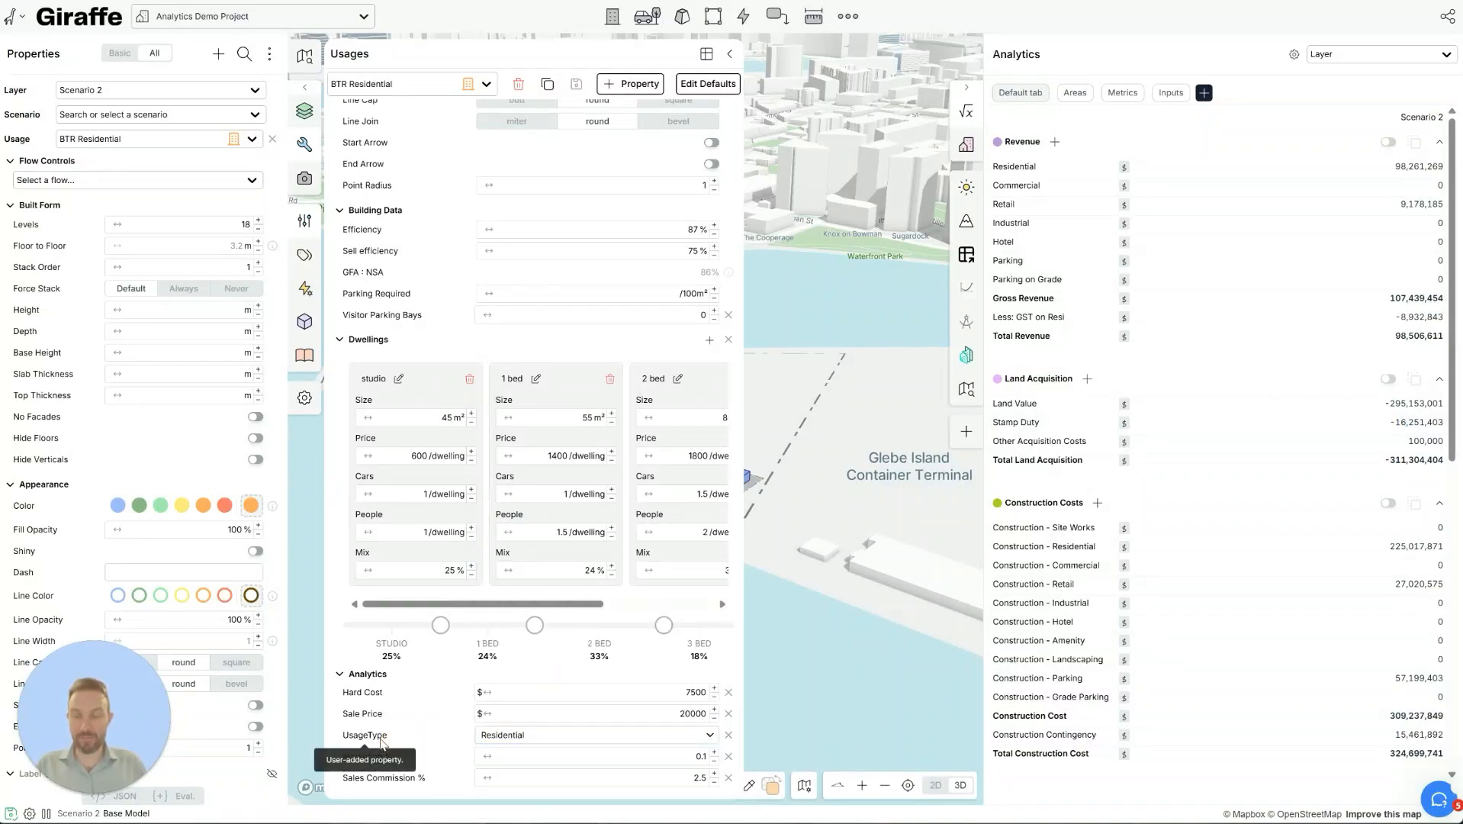
- Open the UsageType custom property for editing and expand its full list of select options
left_click(21, 21)
mouse_move(30, 128)
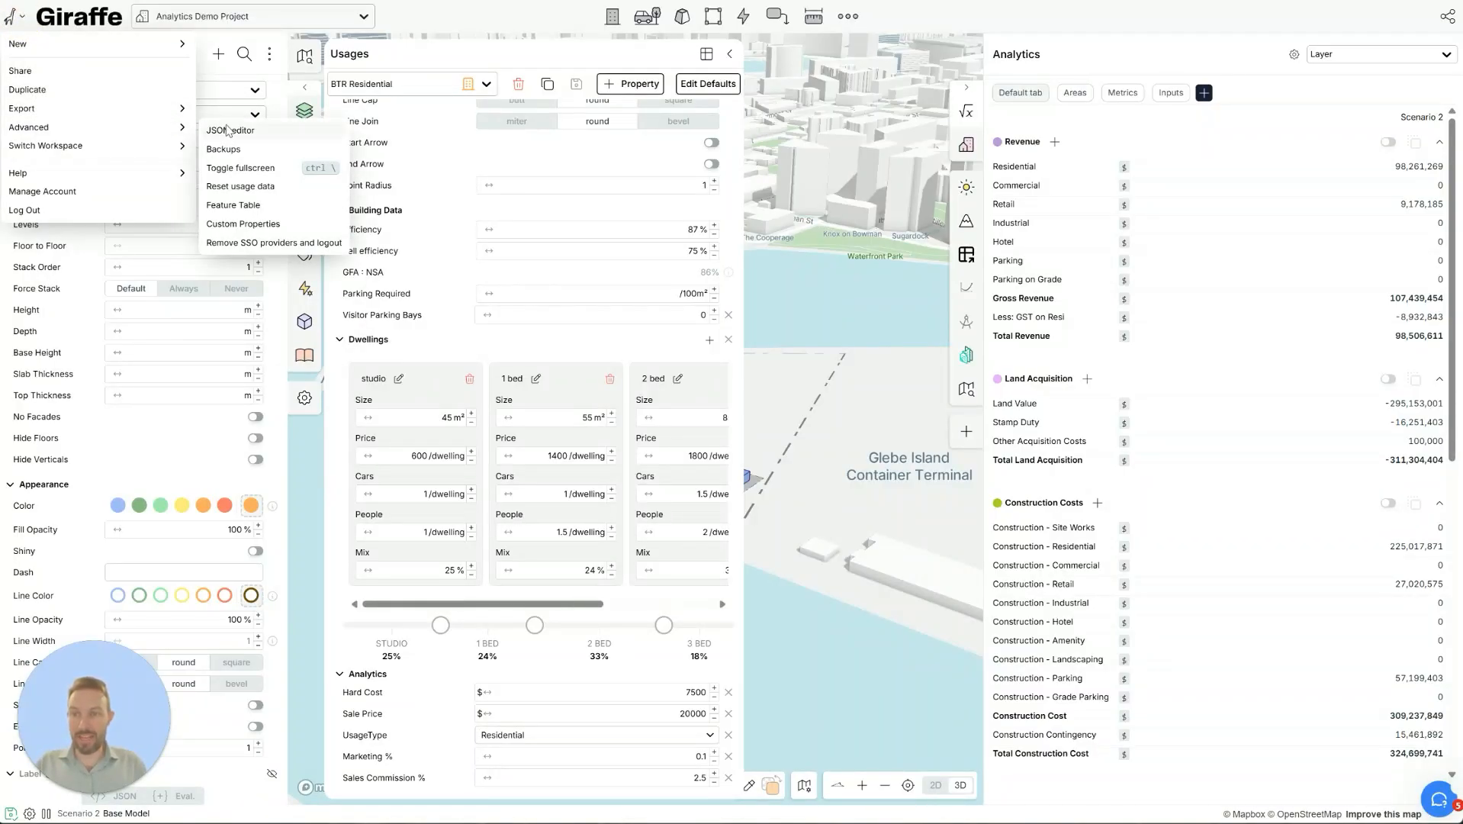
left_click(248, 224)
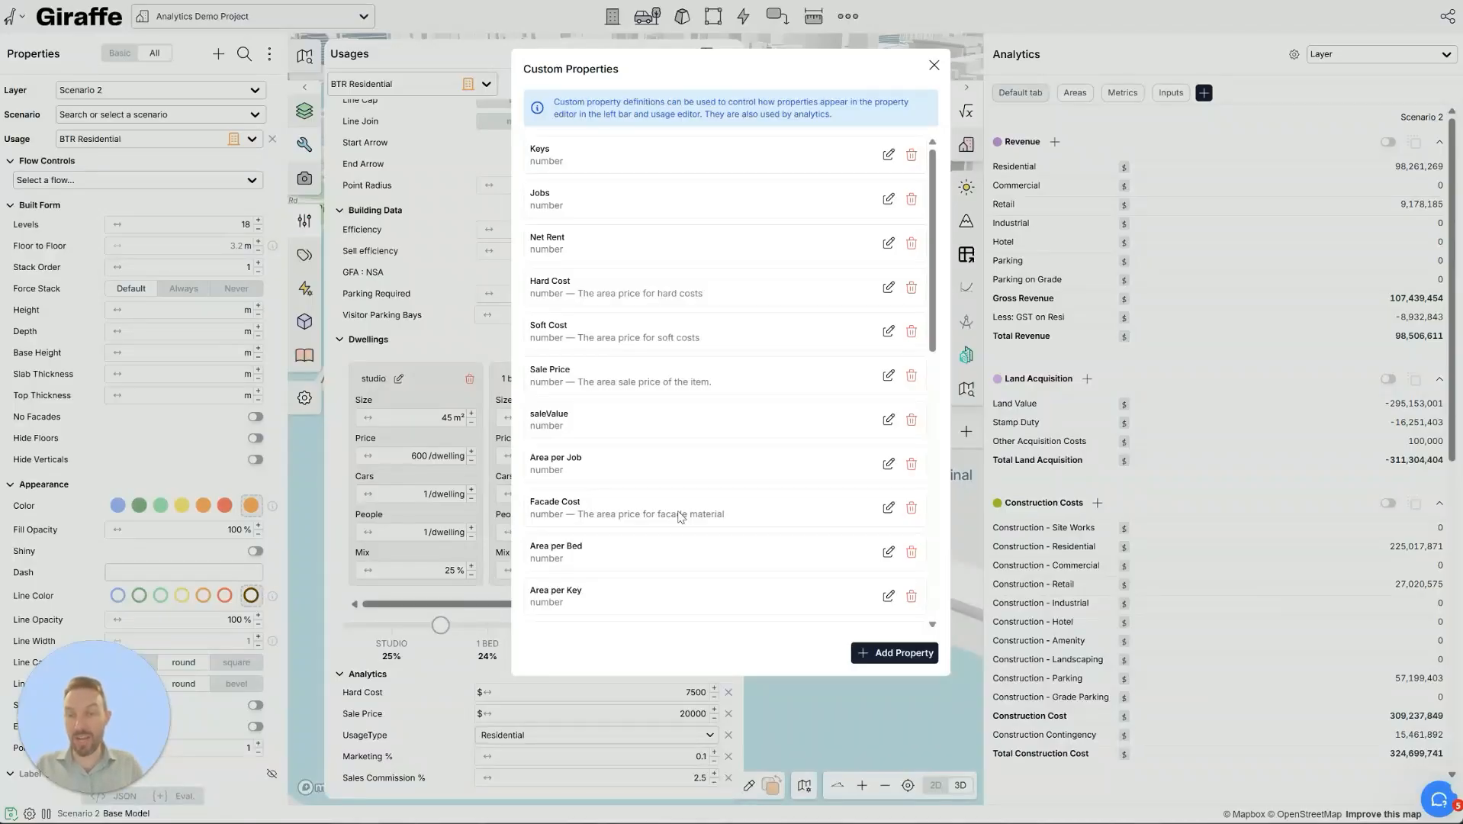
scroll(717, 456, "down", 10)
scroll(717, 456, "down", 3)
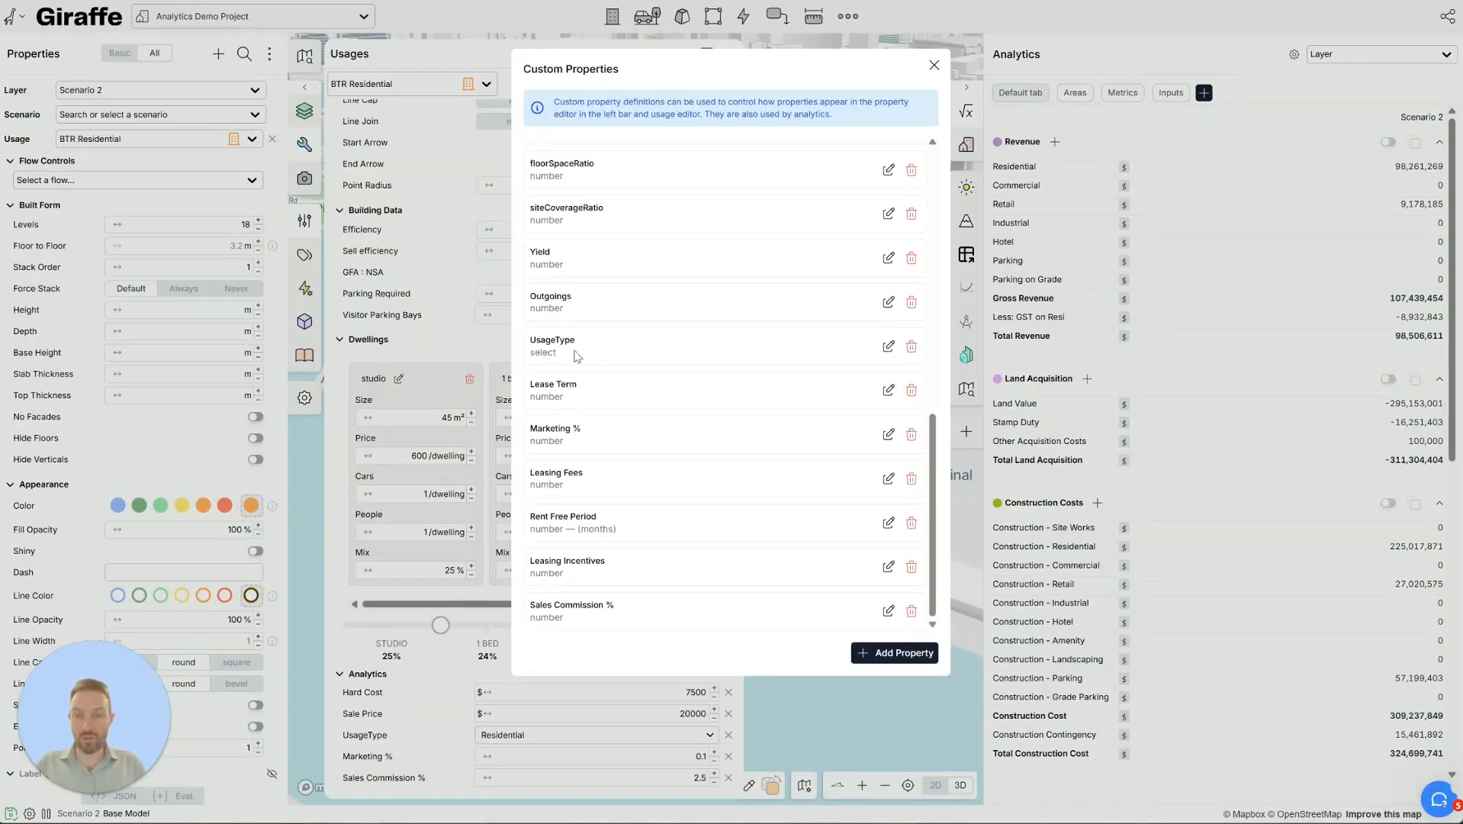
left_click(888, 348)
scroll(599, 359, "down", 2)
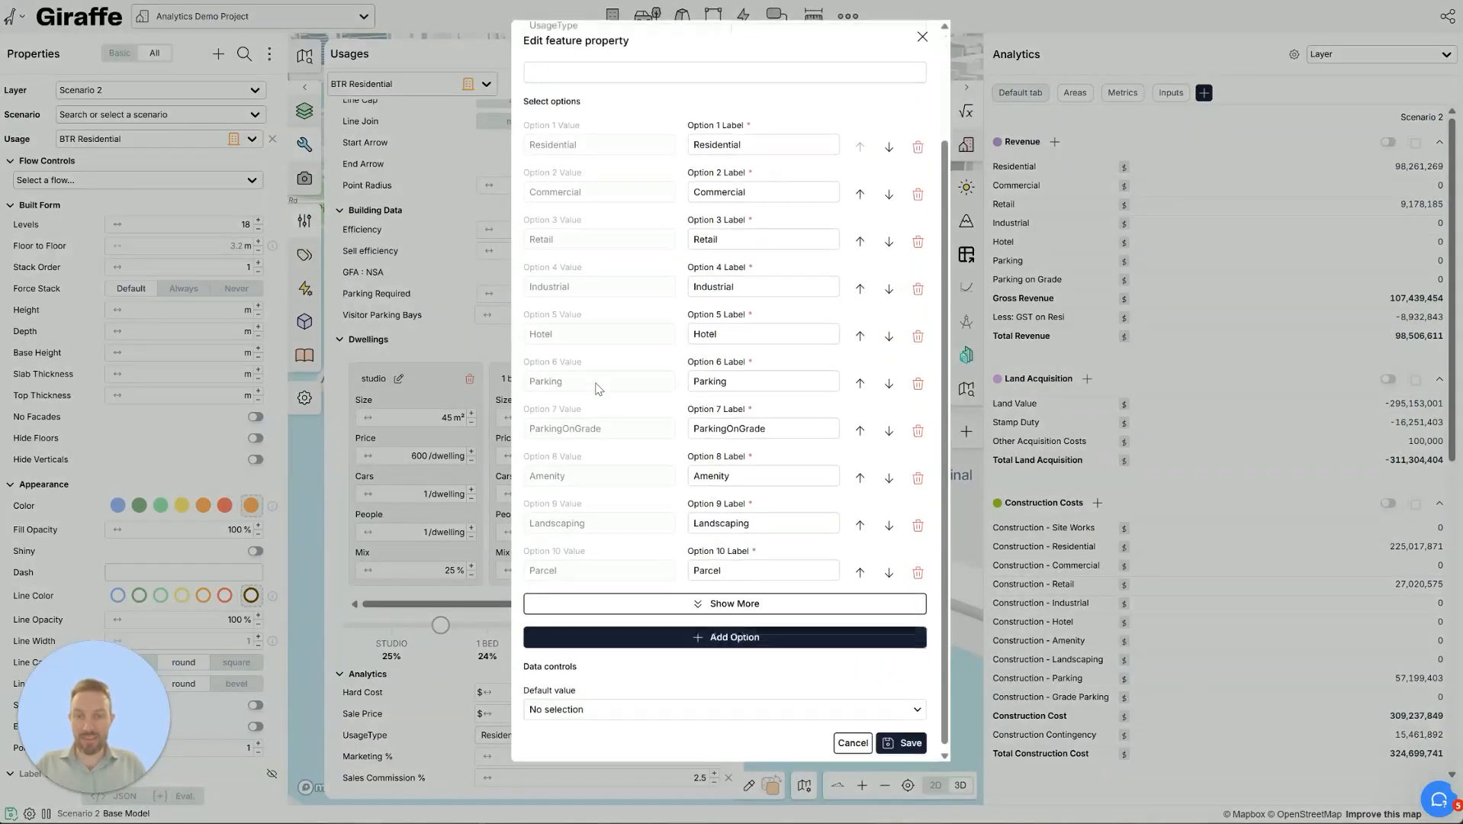
left_click(695, 599)
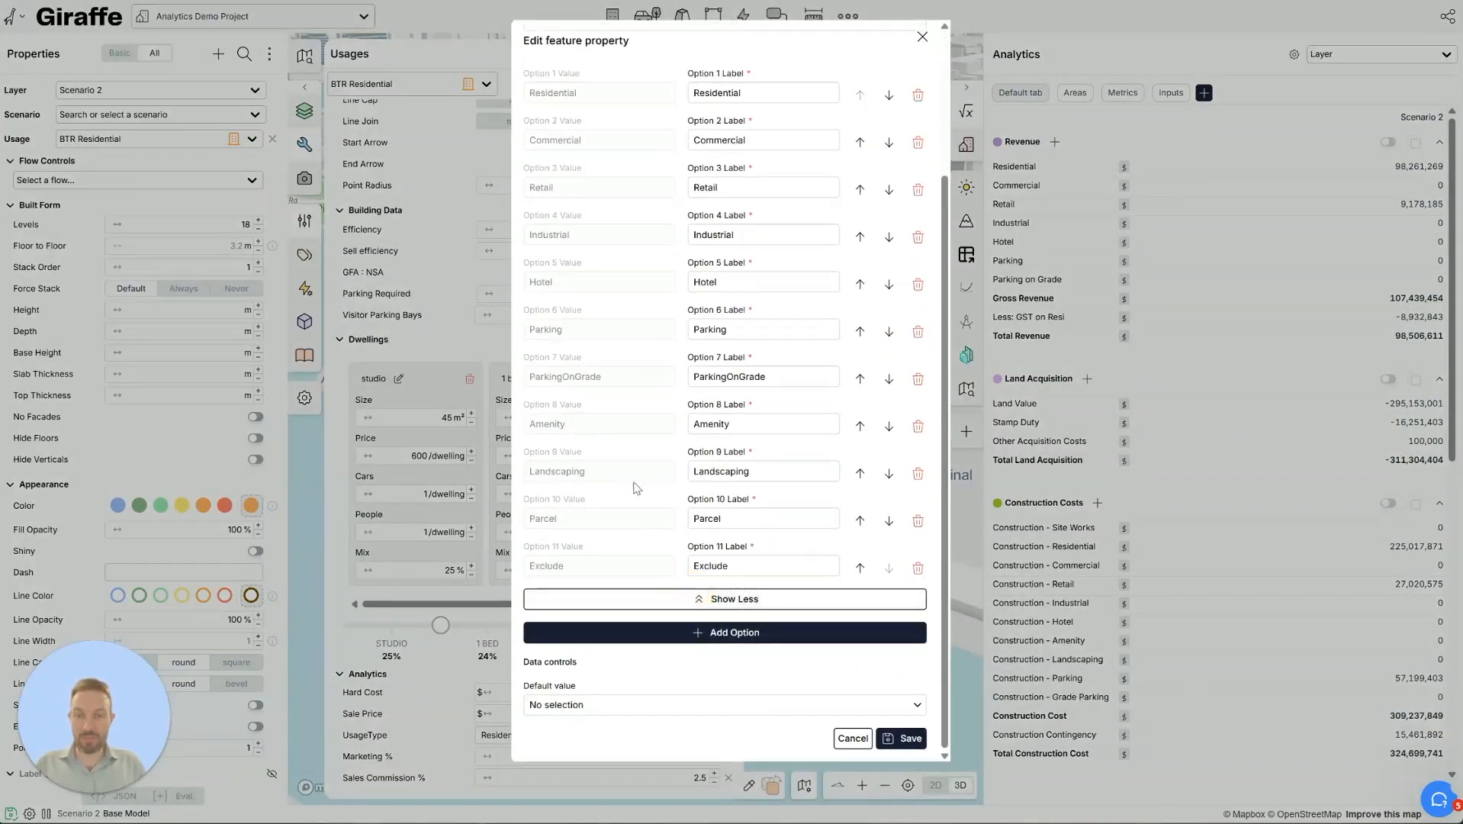
scroll(695, 461, "up", 2)
scroll(694, 461, "down", 3)
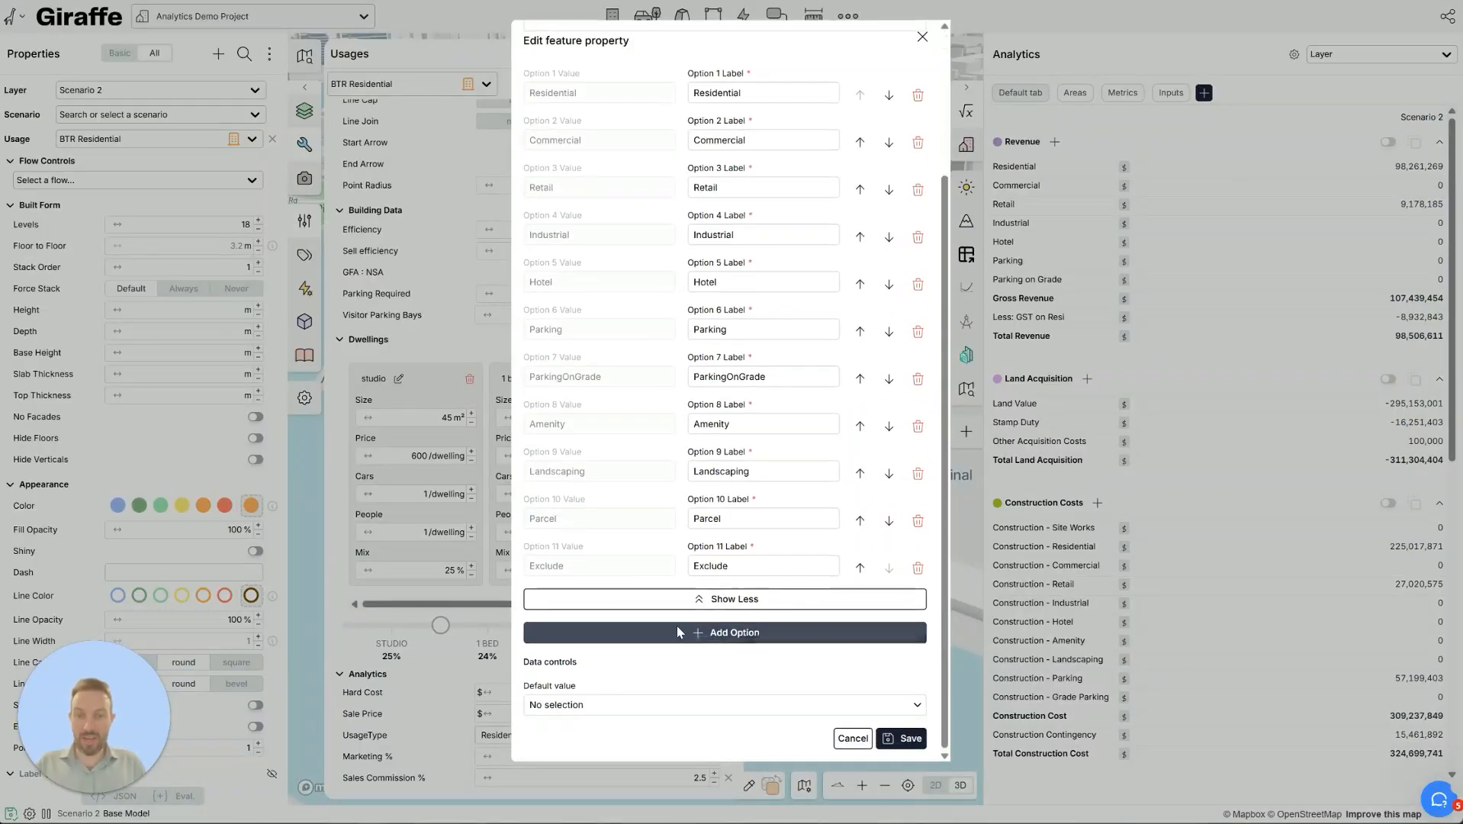
- Add a select option with label BTR and value BTR to the UsageType custom property, and save it
left_click(679, 633)
type("BTR")
left_click(643, 273)
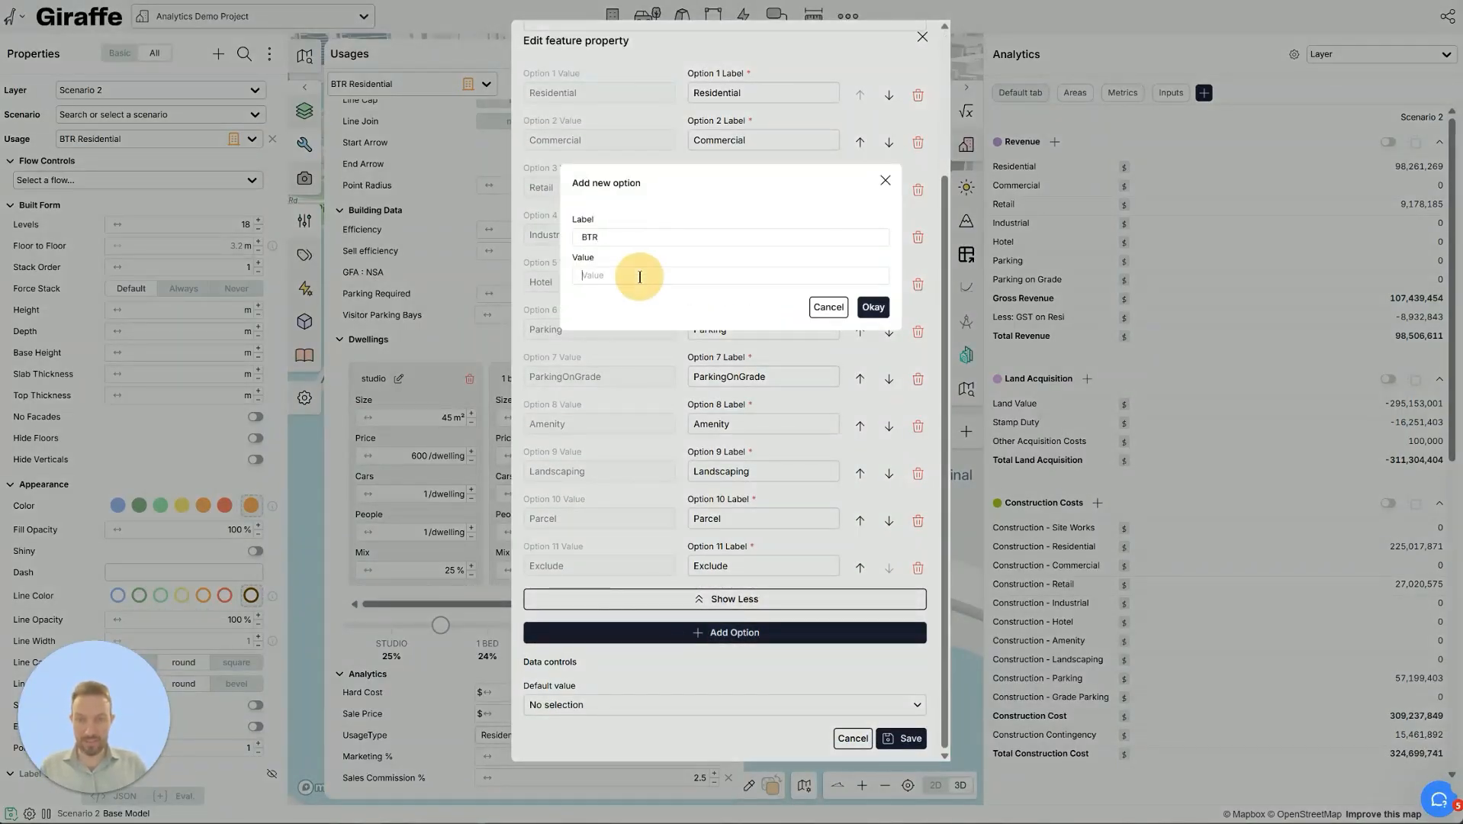
type("BTR")
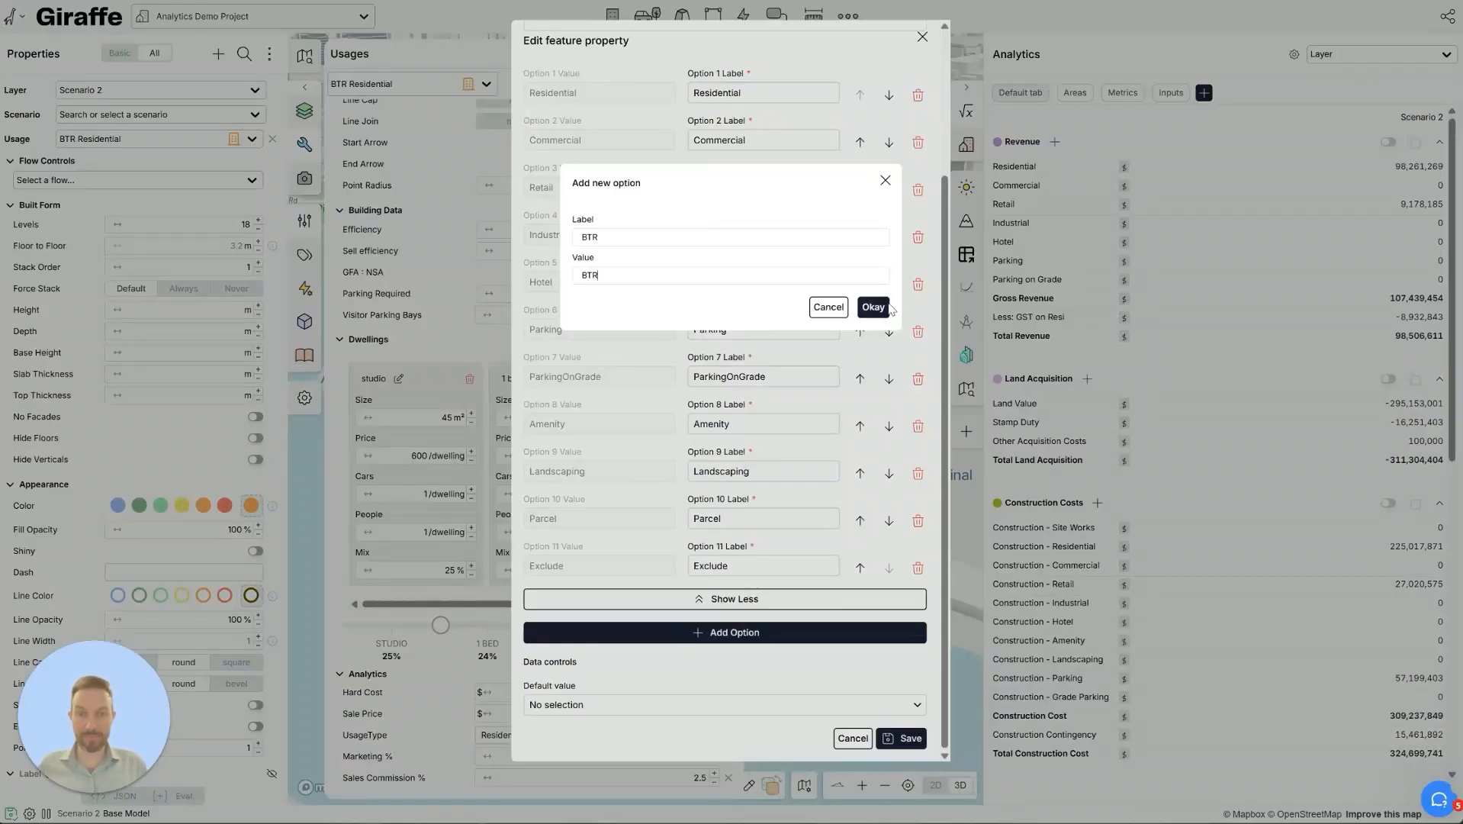
left_click(873, 306)
left_click(902, 737)
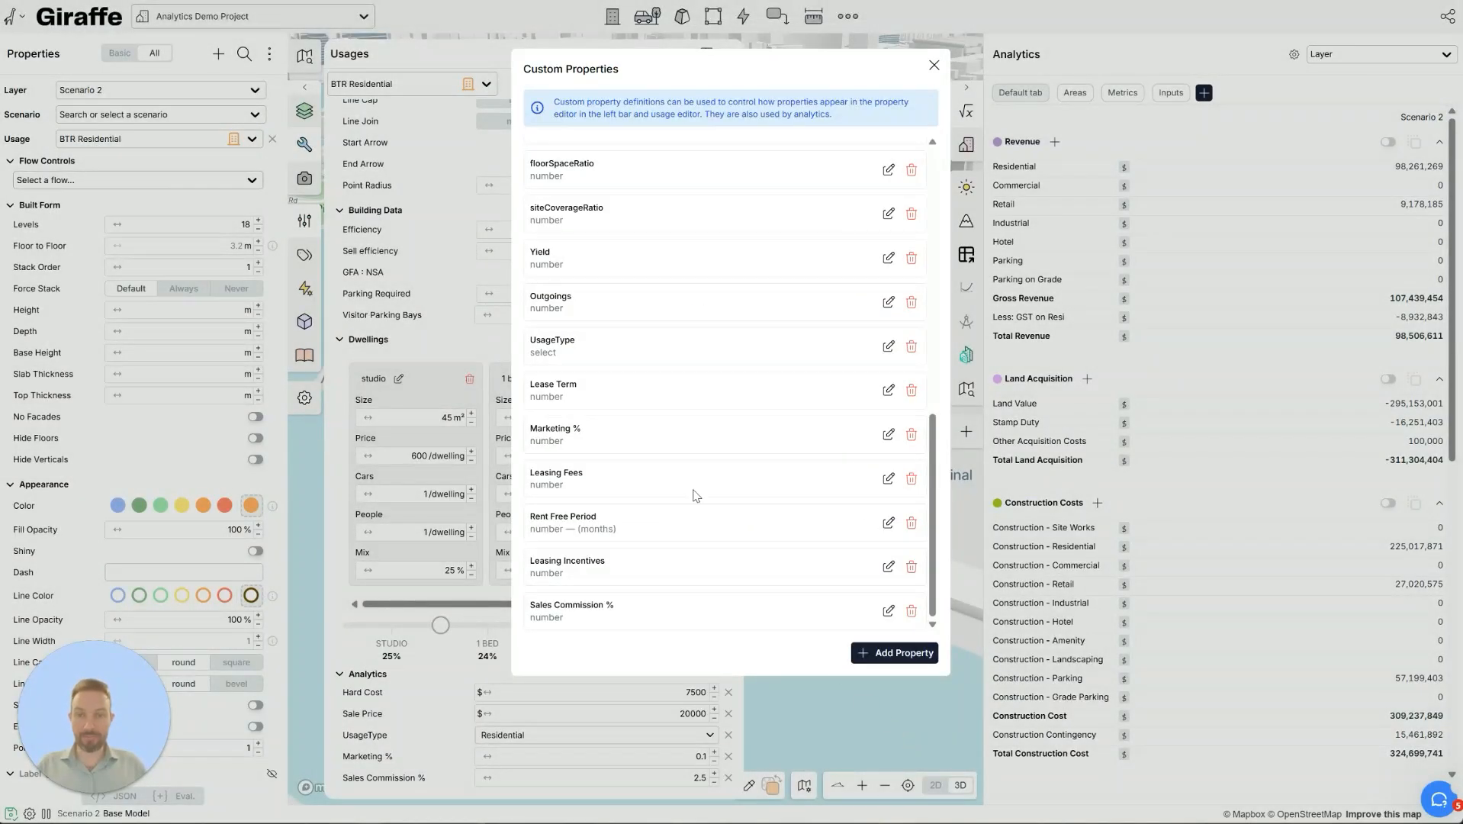
left_click(934, 65)
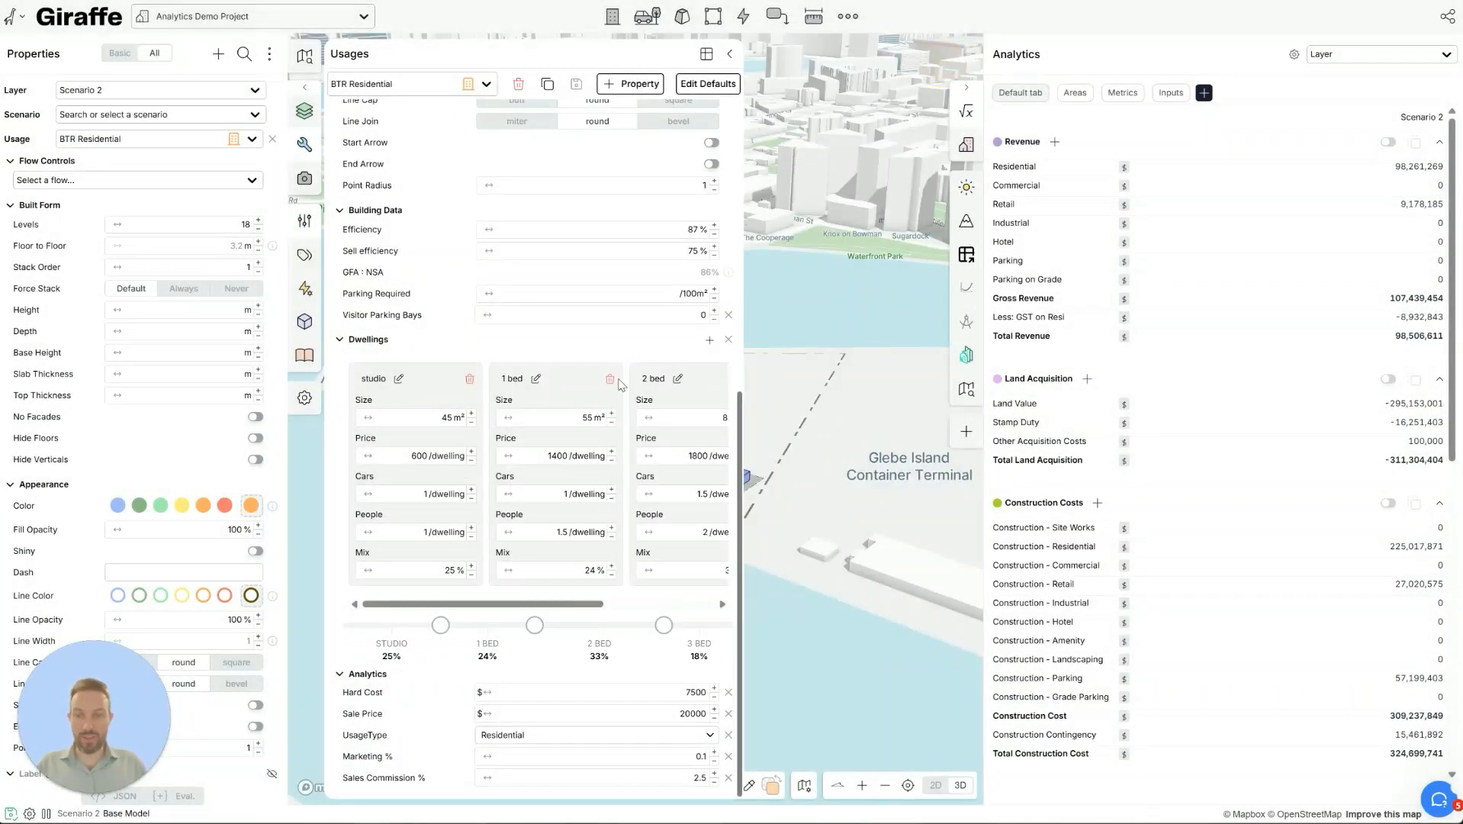
- Set the BTR Residential usage's UsageType to BTR, save the usage and close the usage editor
left_click(577, 736)
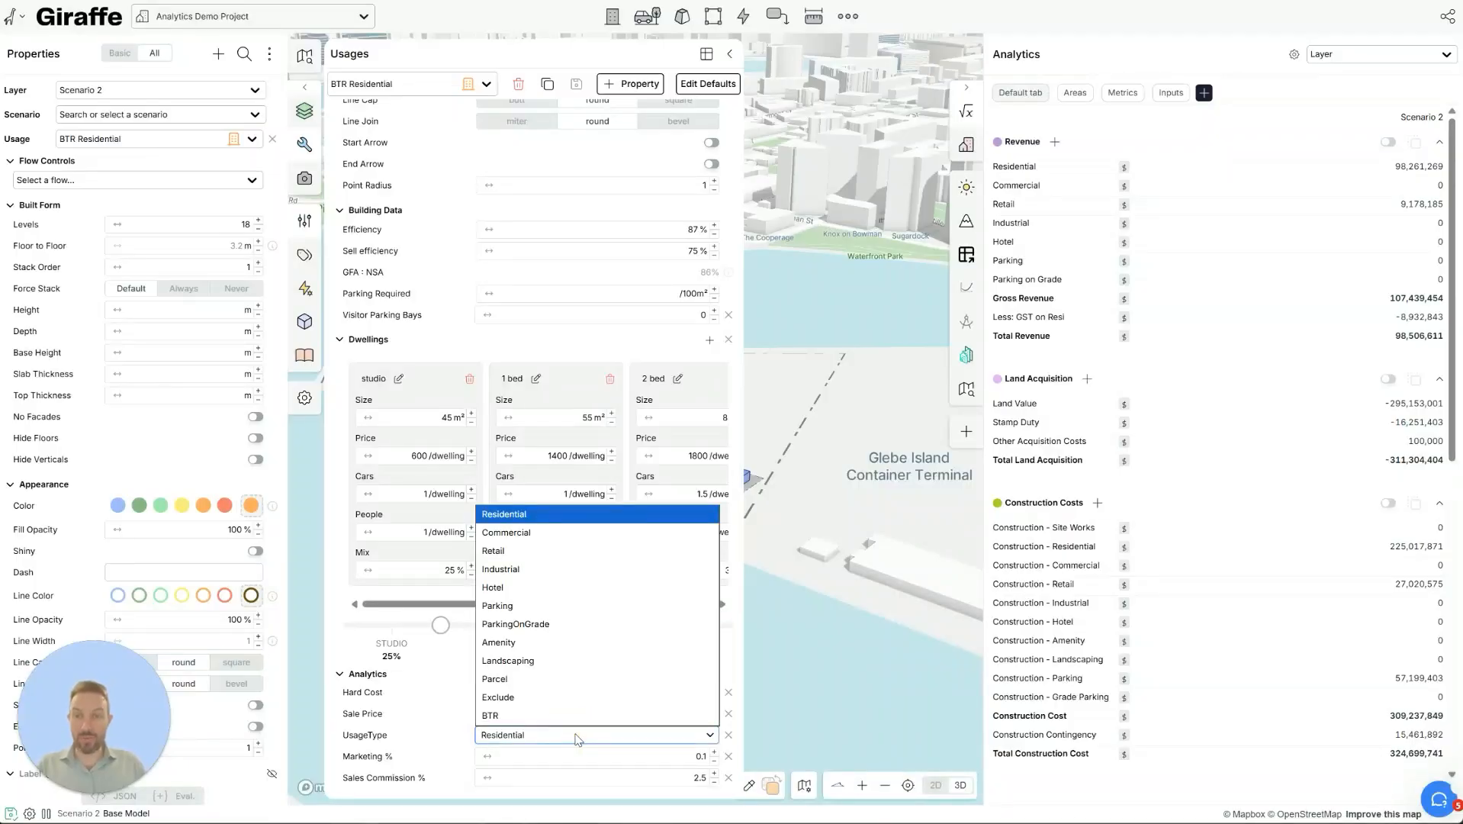
left_click(507, 717)
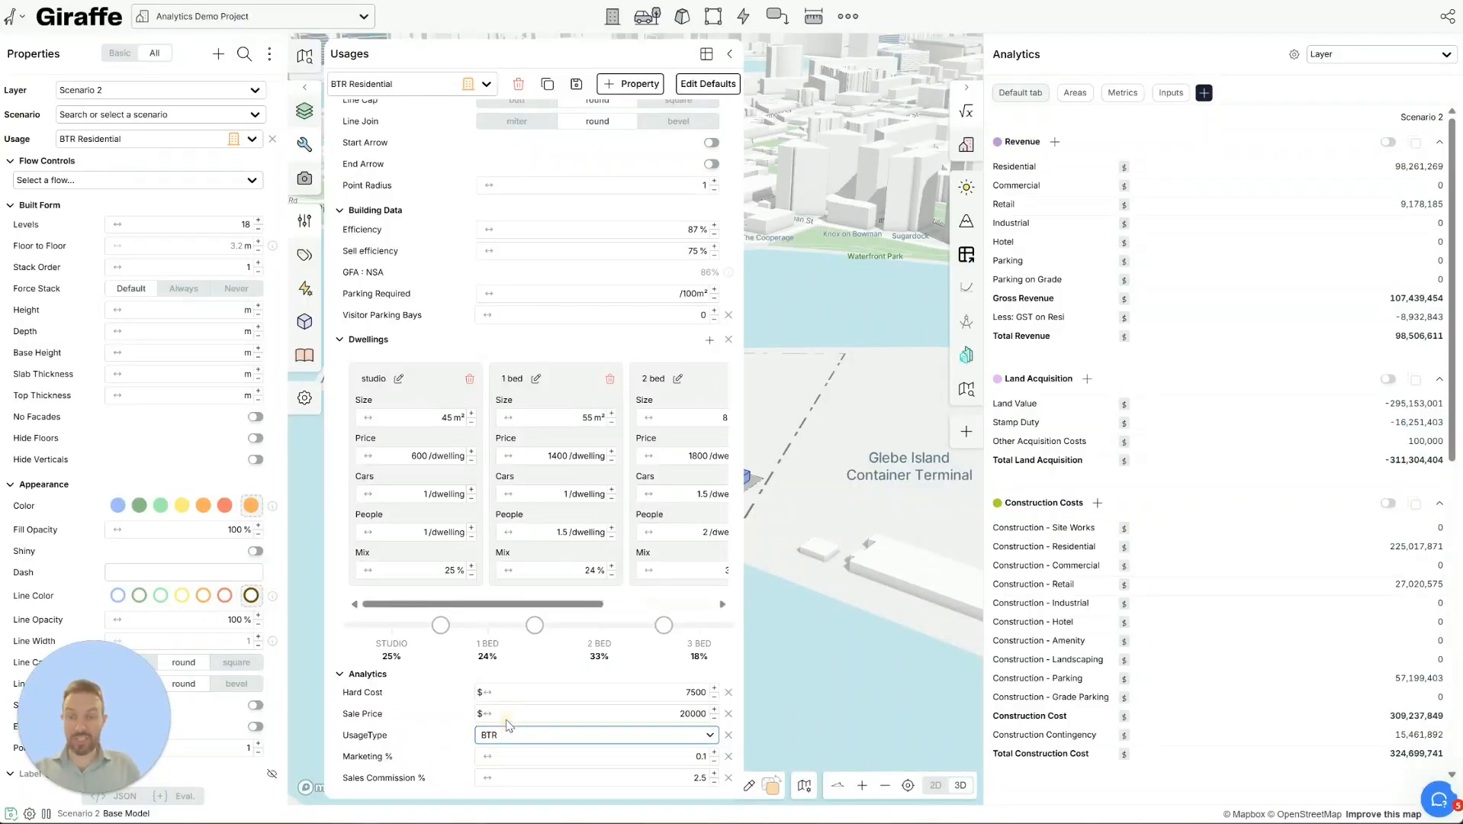
left_click(576, 84)
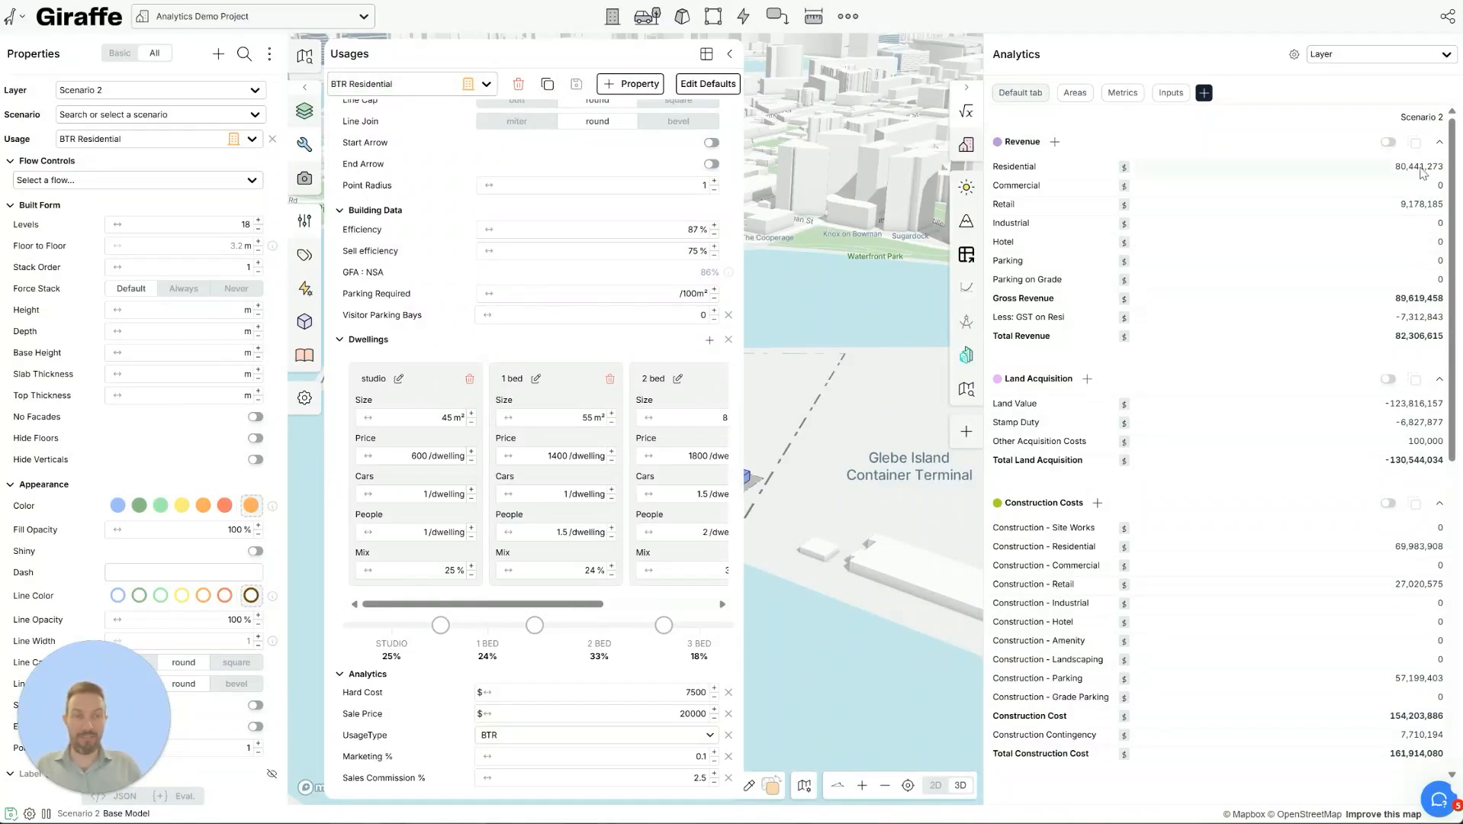
left_click(729, 54)
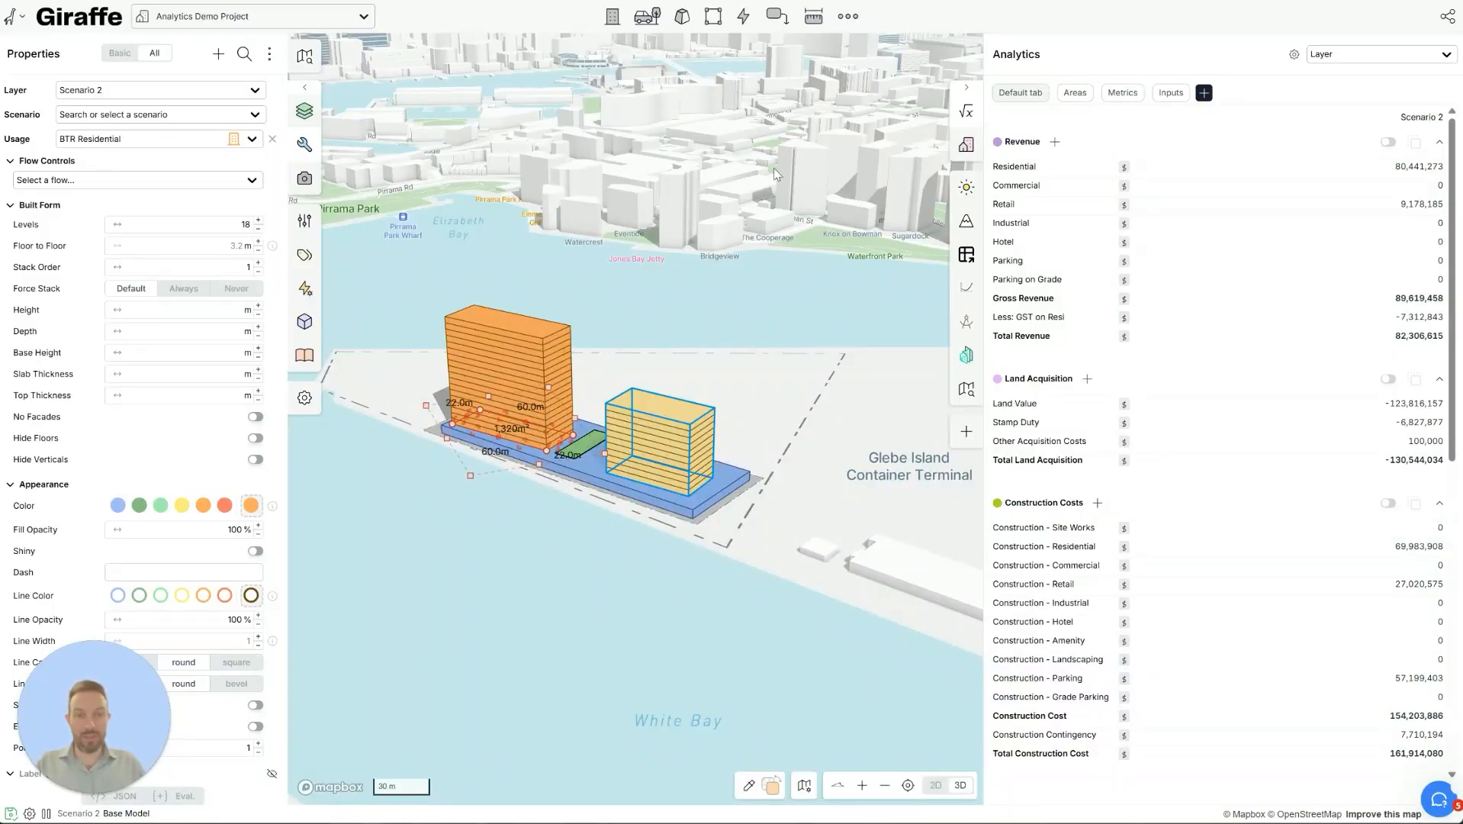
- Duplicate the Residential revenue measure and name the copy BTR
left_click(1015, 167)
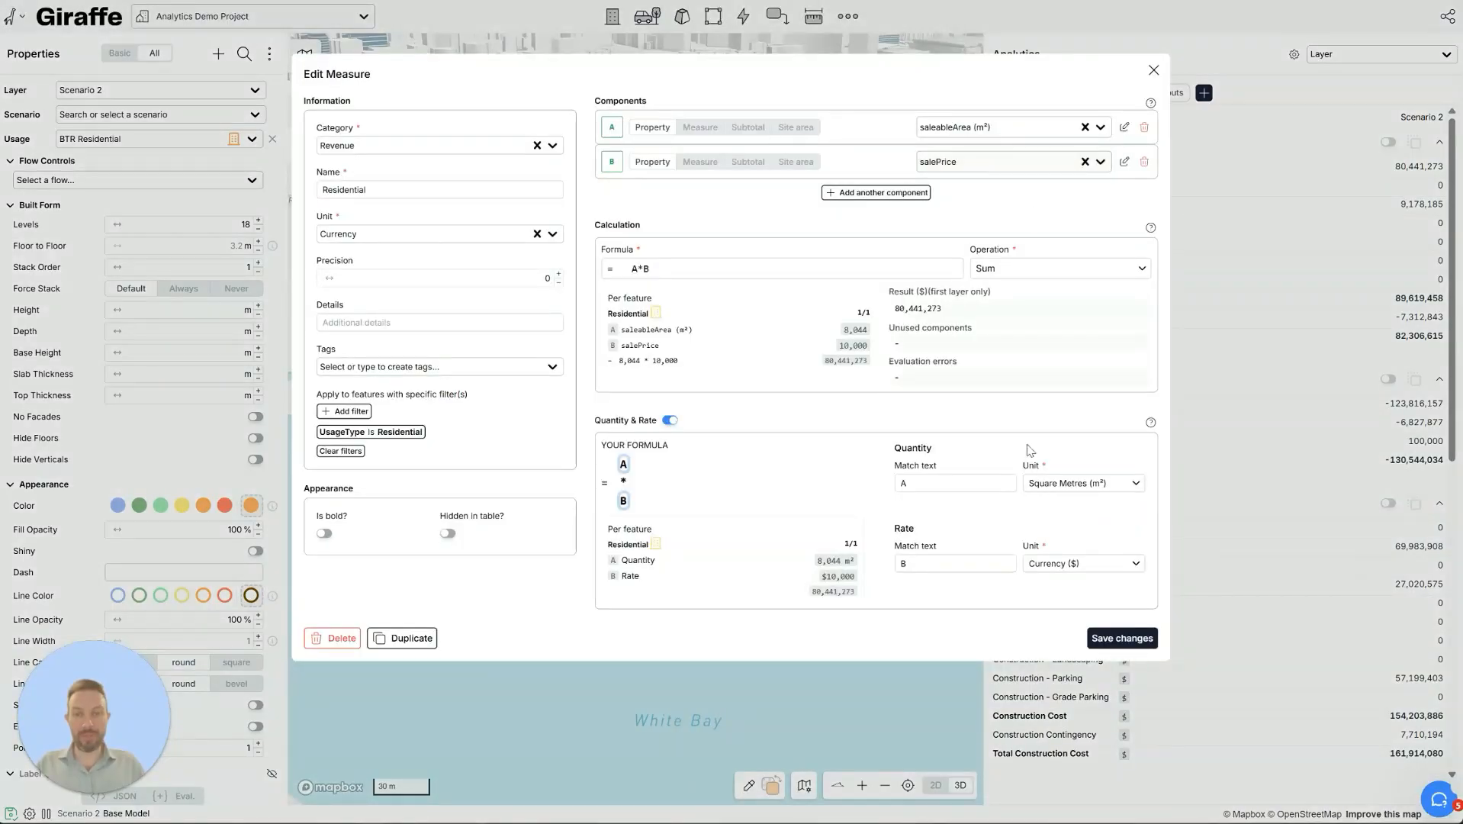
left_click(411, 639)
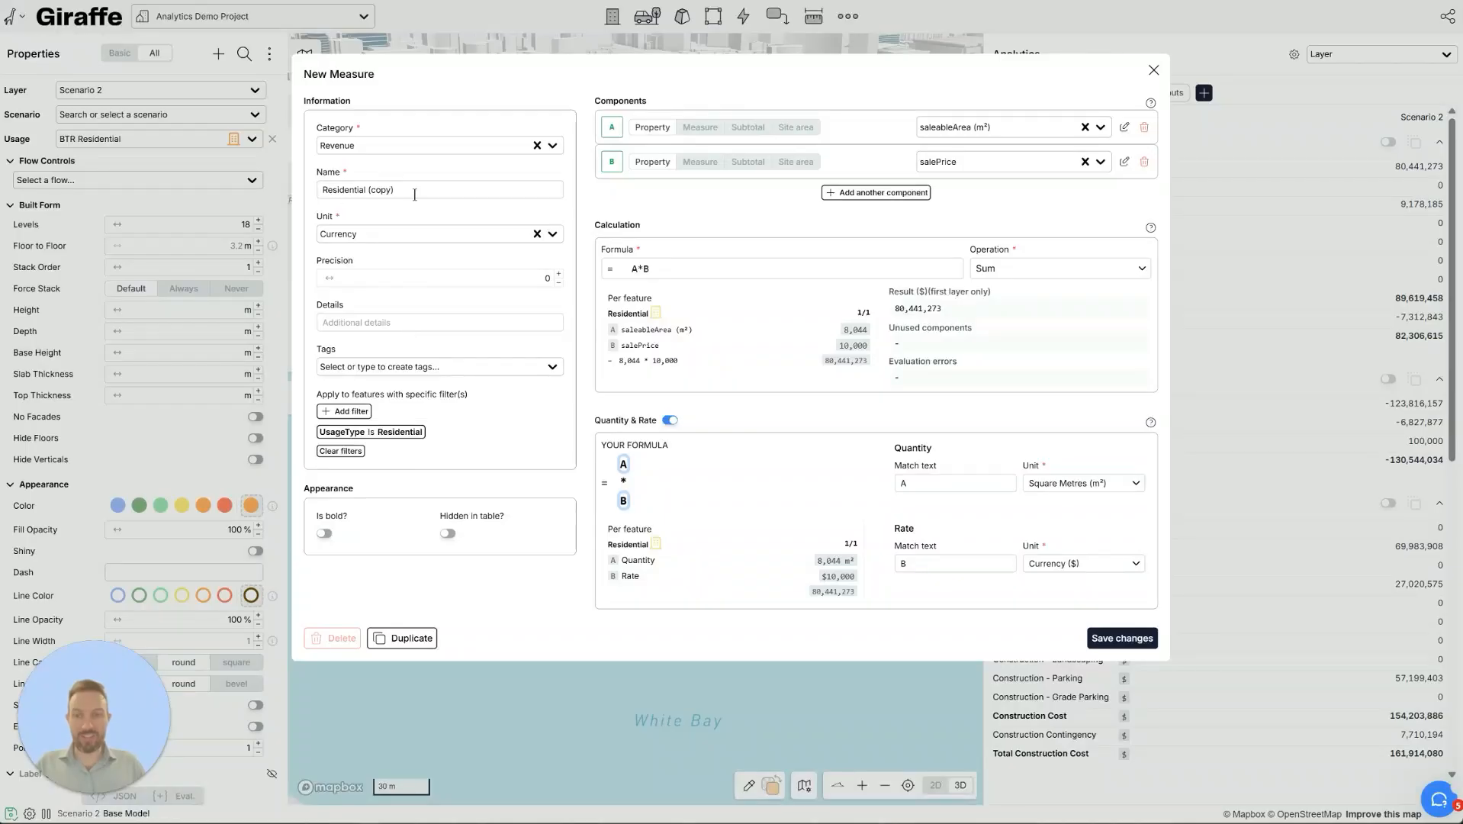
left_click_drag(415, 195, 282, 199)
type("BTR")
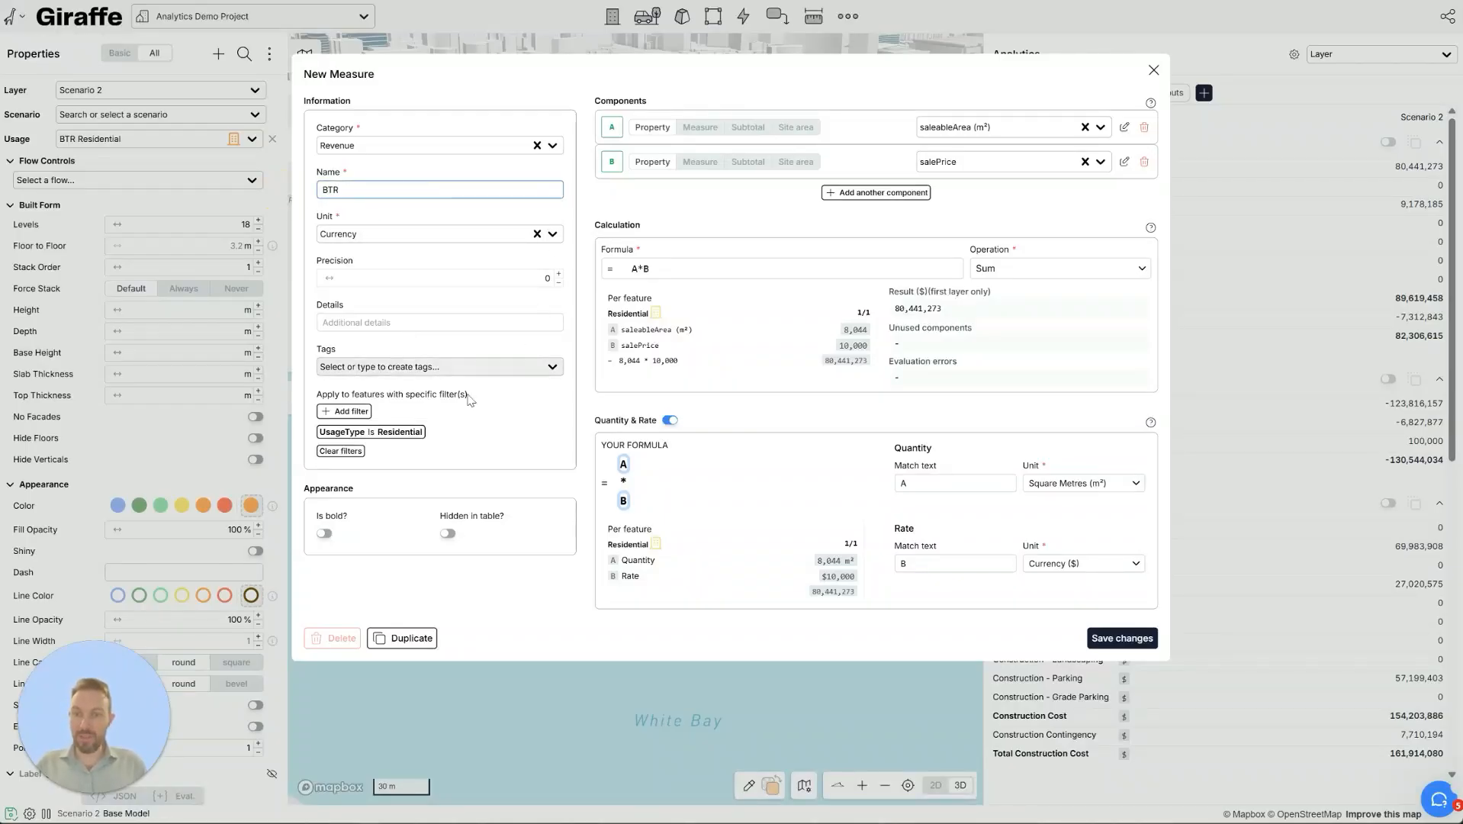
- Change the new BTR measure's feature filter to UsageType is BTR
left_click(392, 433)
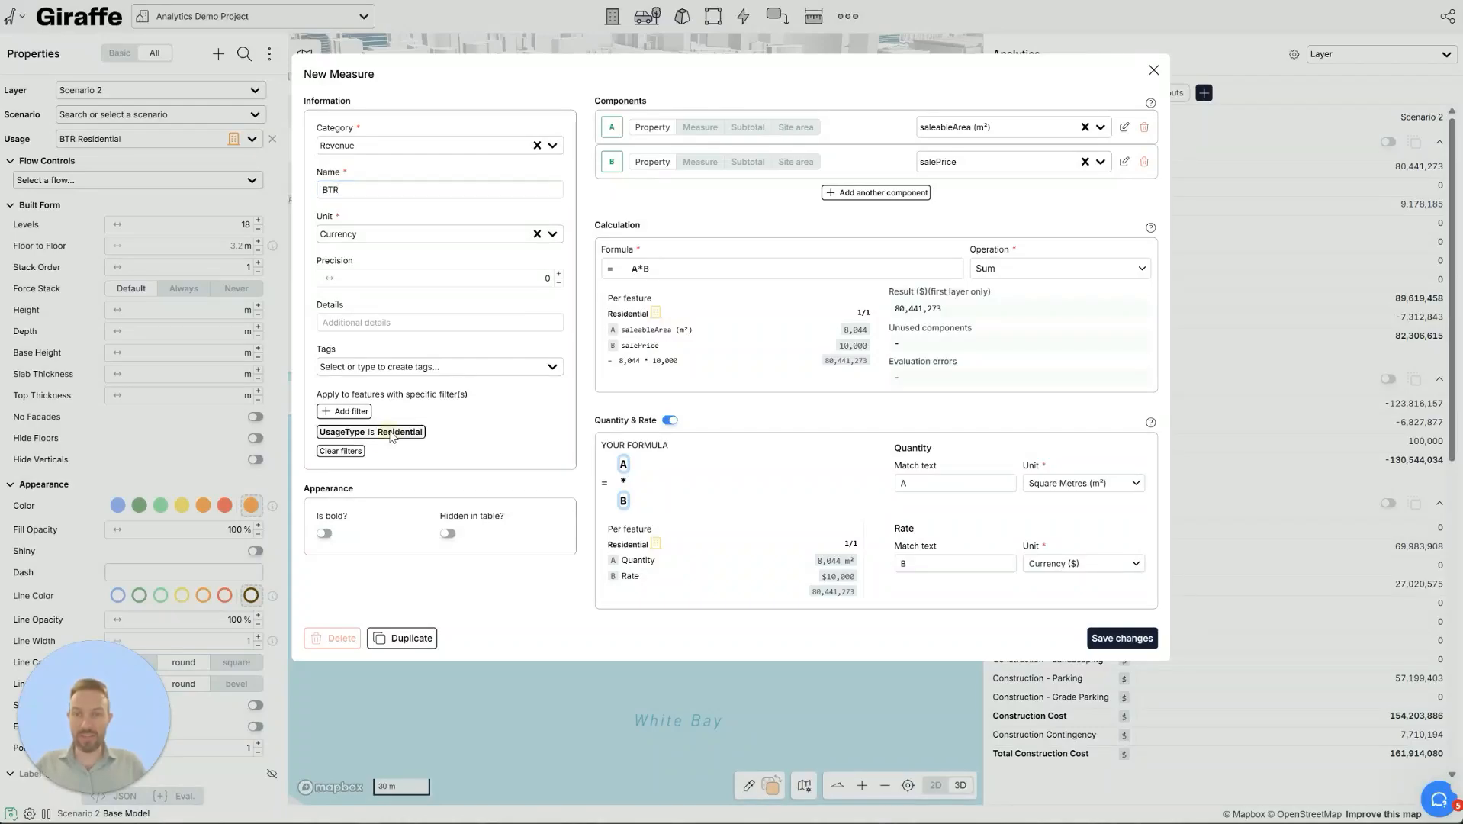
left_click(336, 395)
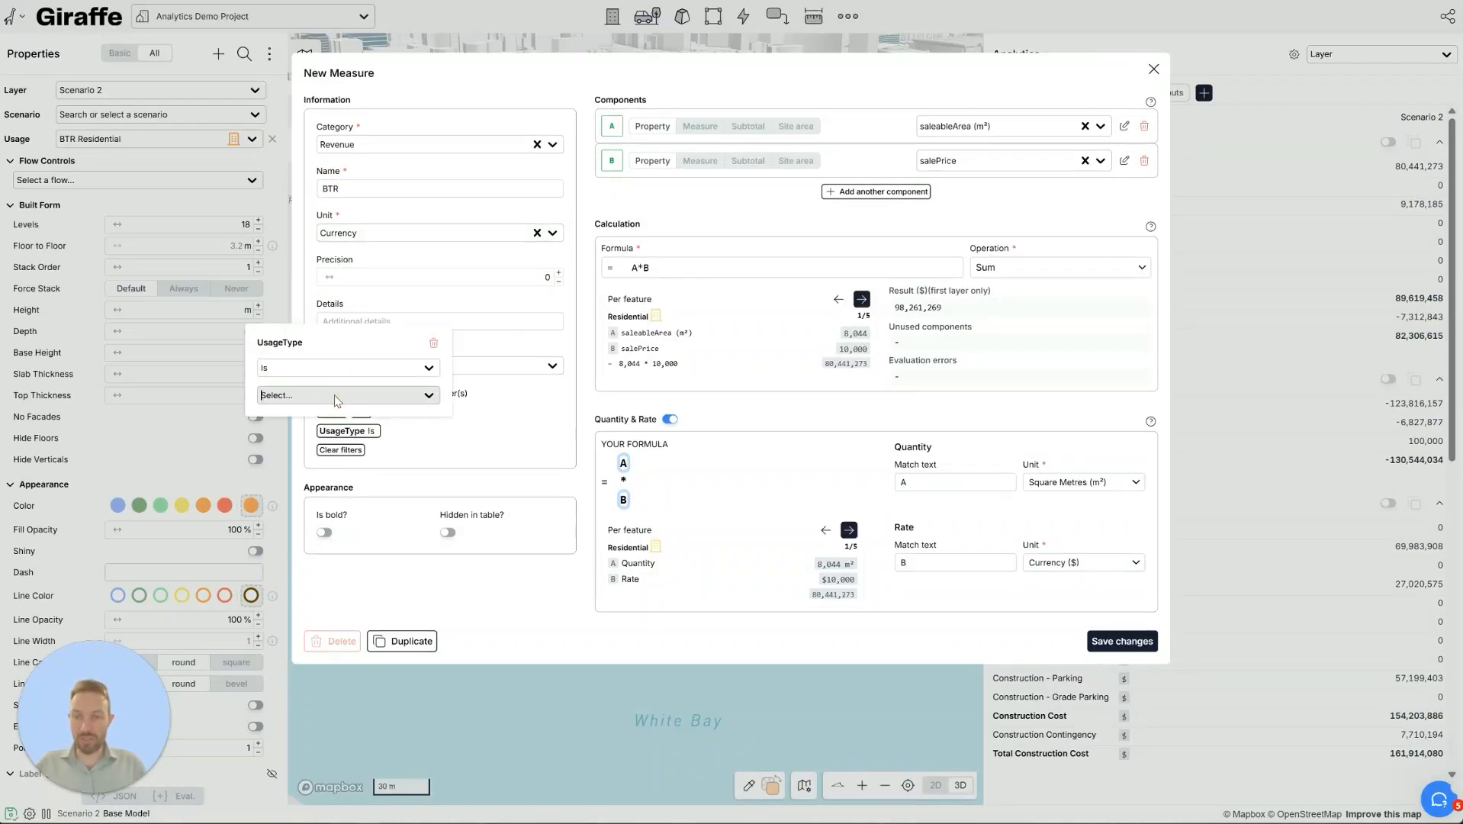
type("BTR")
left_click(316, 367)
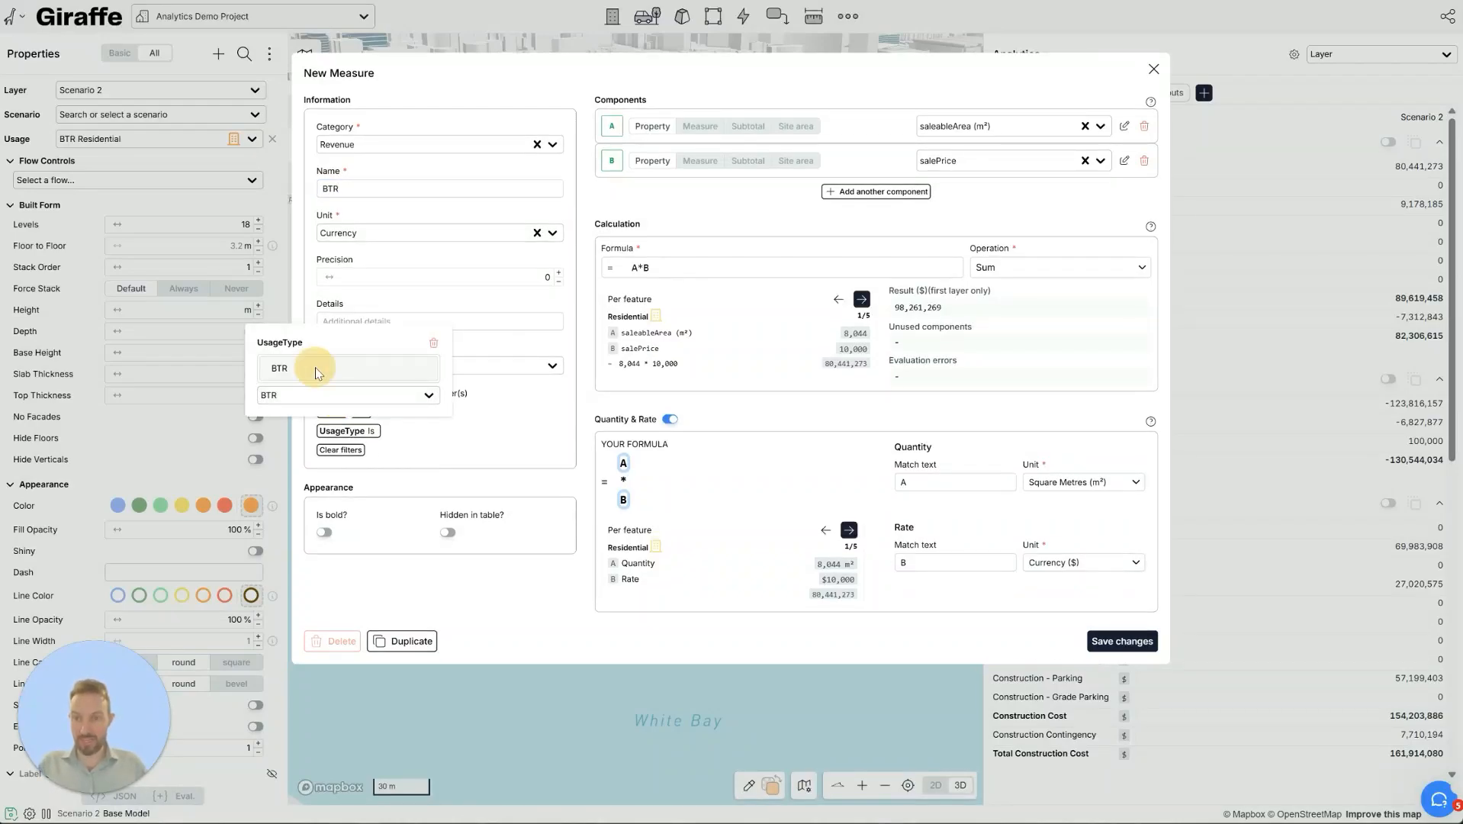
- Save the new BTR revenue measure and move it directly below Residential in the Revenue category
left_click(507, 450)
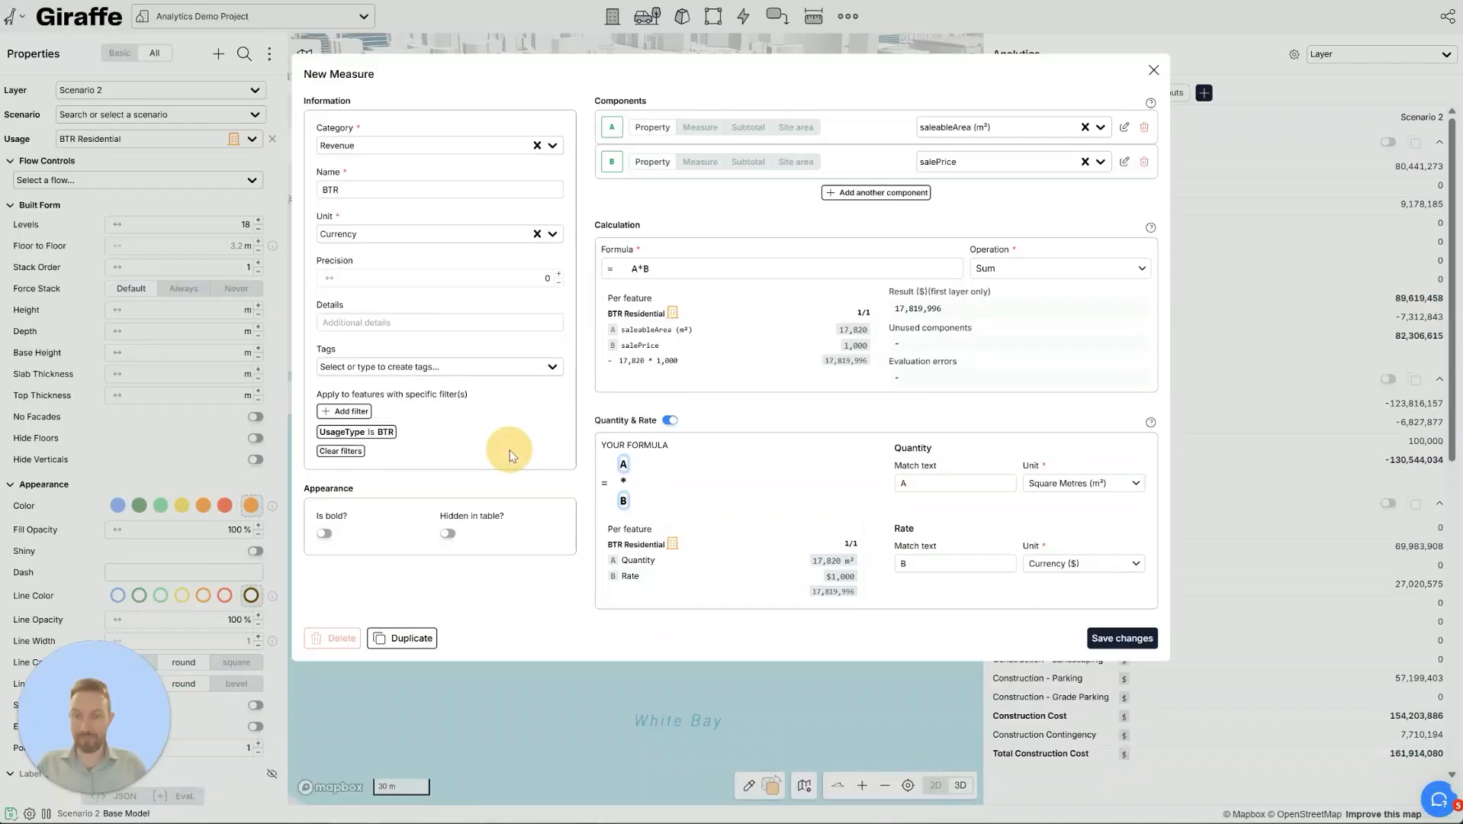
left_click(1123, 638)
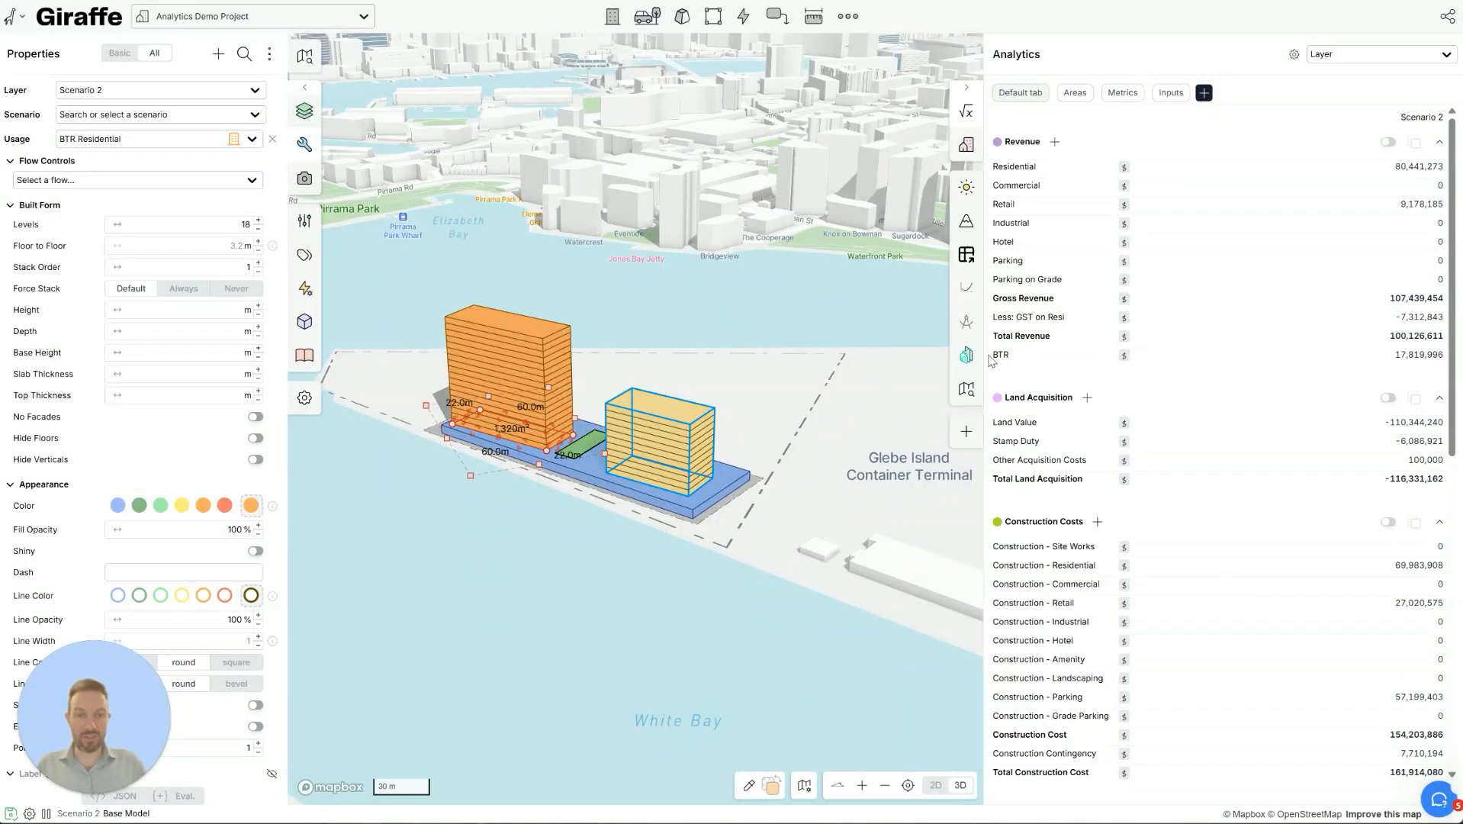
left_click_drag(992, 362, 991, 186)
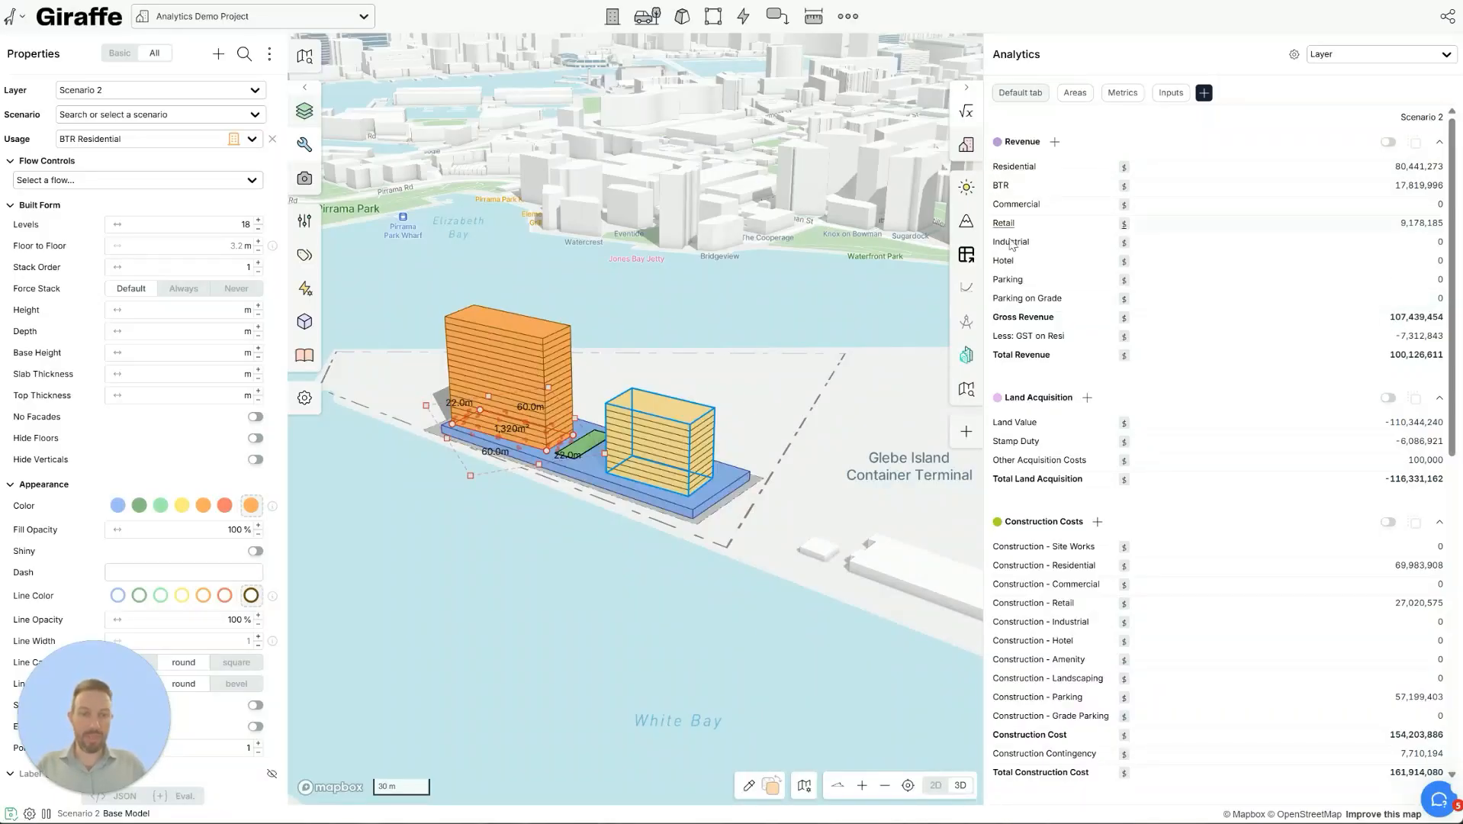
- Duplicate the Construction - Residential cost measure and name the copy Construction - BTR
scroll(1014, 397, "down", 2)
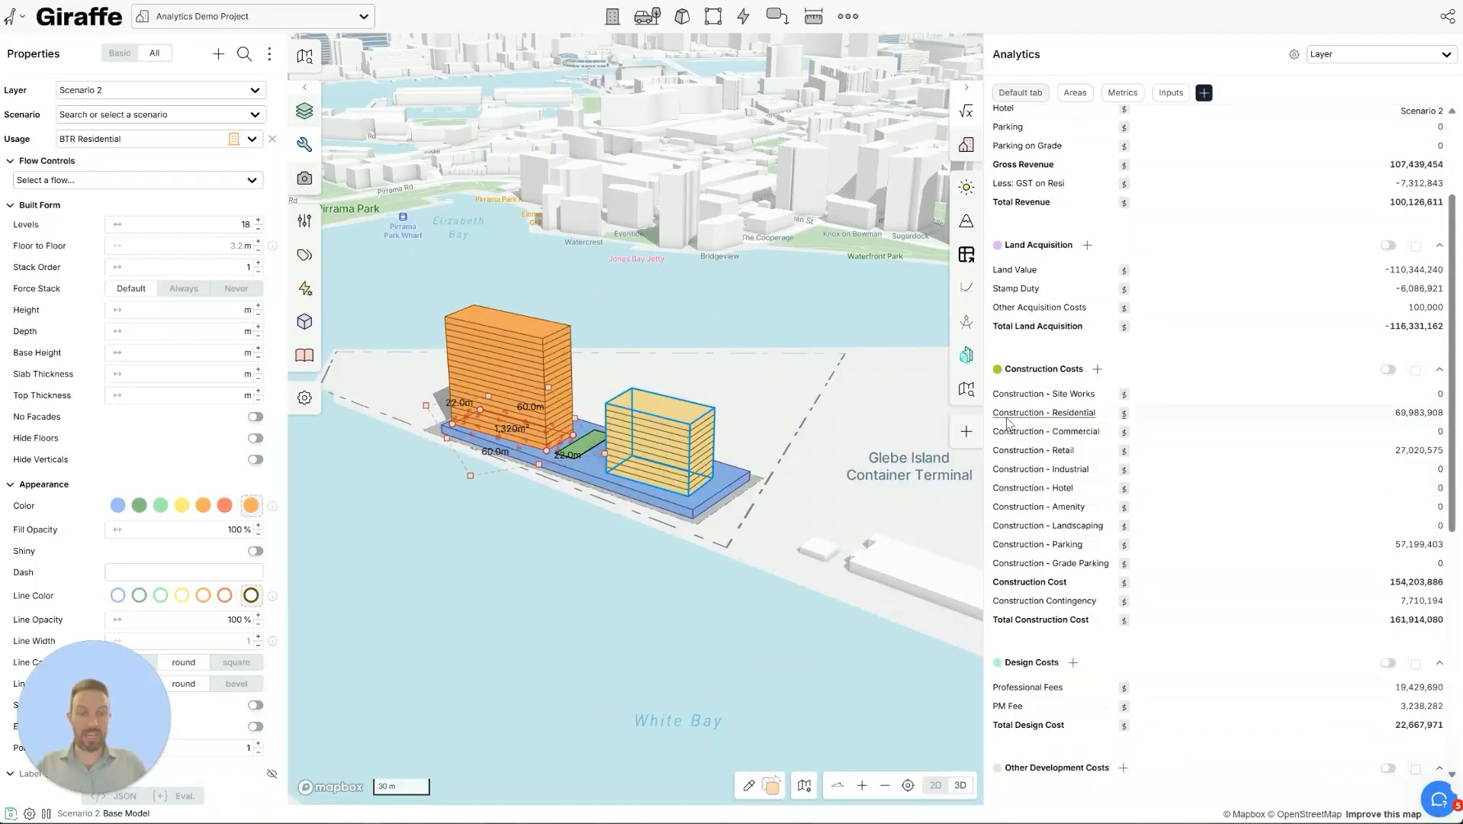
left_click(1047, 414)
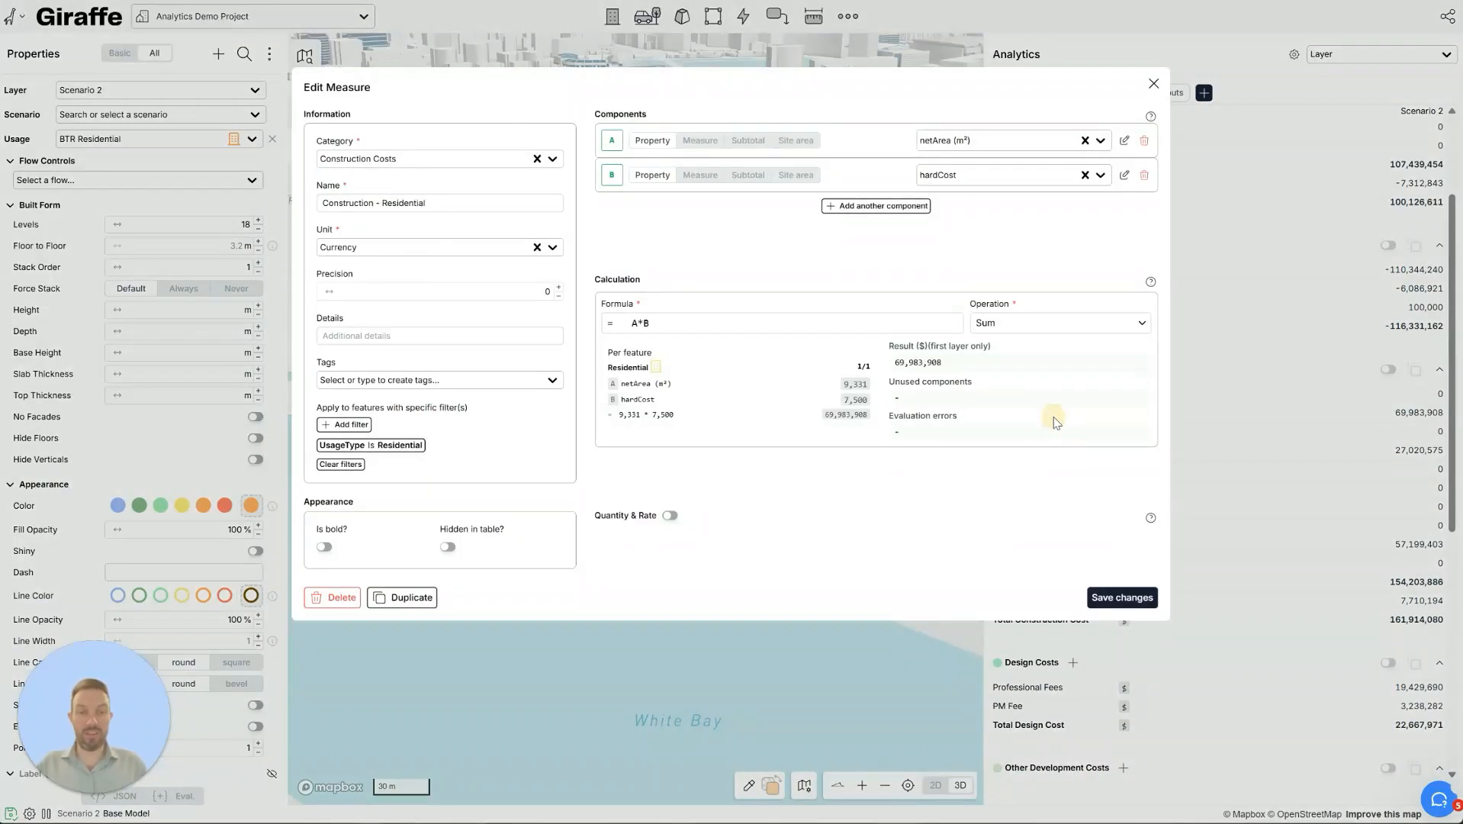
left_click(406, 597)
left_click(408, 205)
left_click_drag(382, 202, 601, 209)
type("BtR")
key("BackSpace")
key("BackSpace")
type("TR")
- Change the Construction - BTR measure's feature filter to UsageType is BTR
left_click(391, 450)
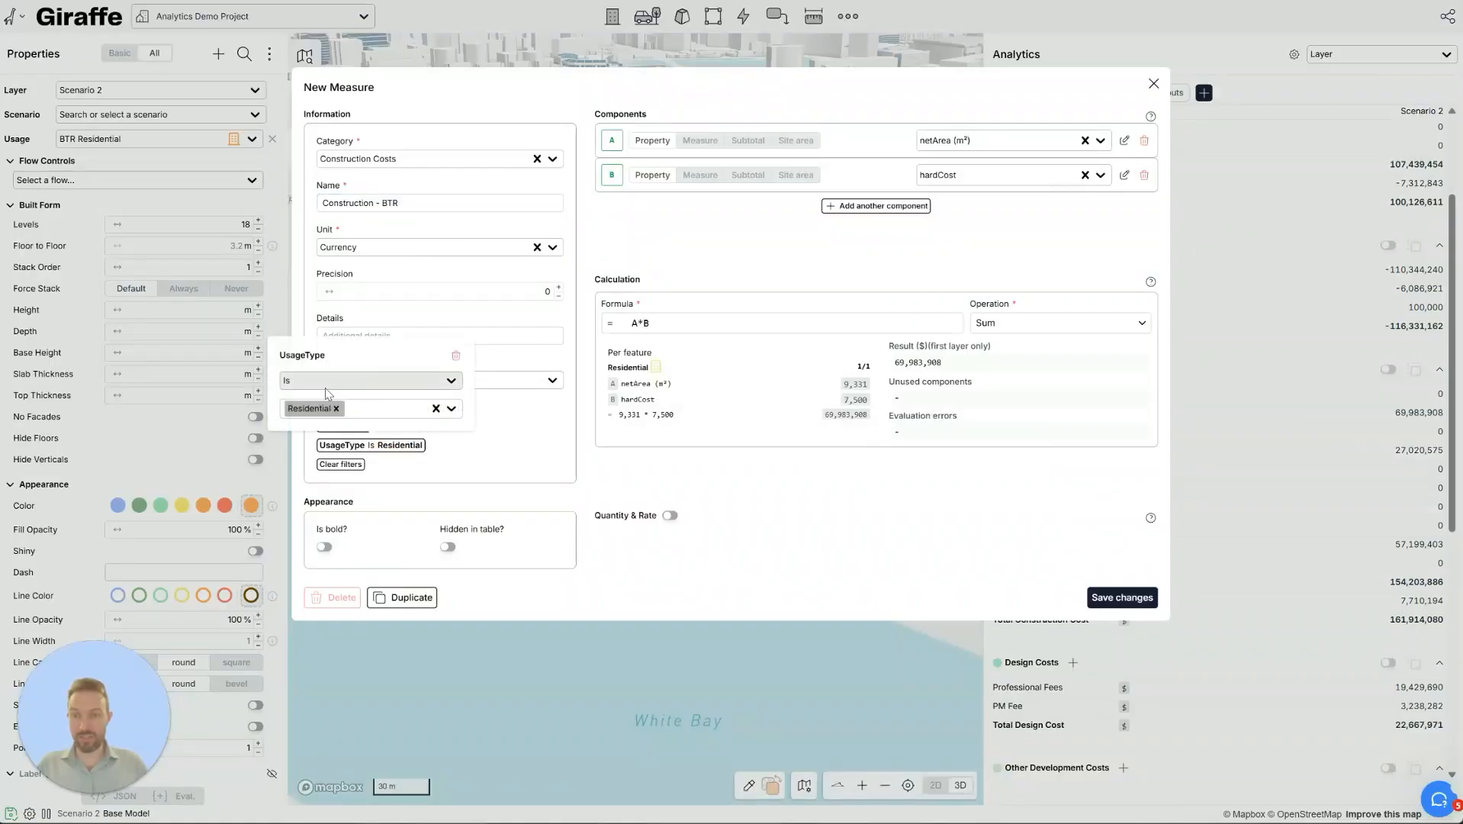
left_click(336, 409)
type("BTR")
key("Return")
left_click(645, 486)
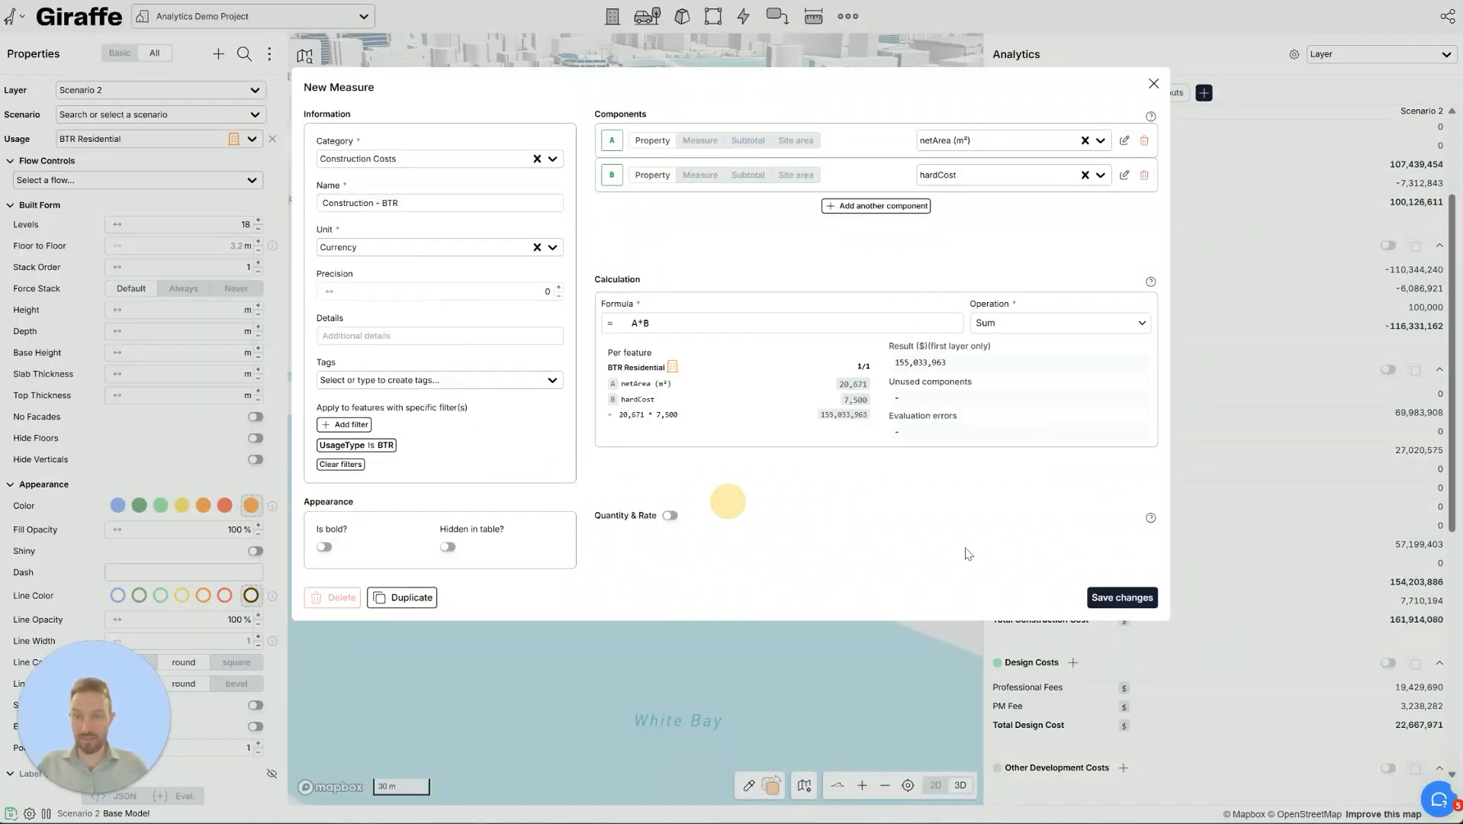
- Save the Construction - BTR measure and move it directly below Construction - Residential
left_click(1122, 596)
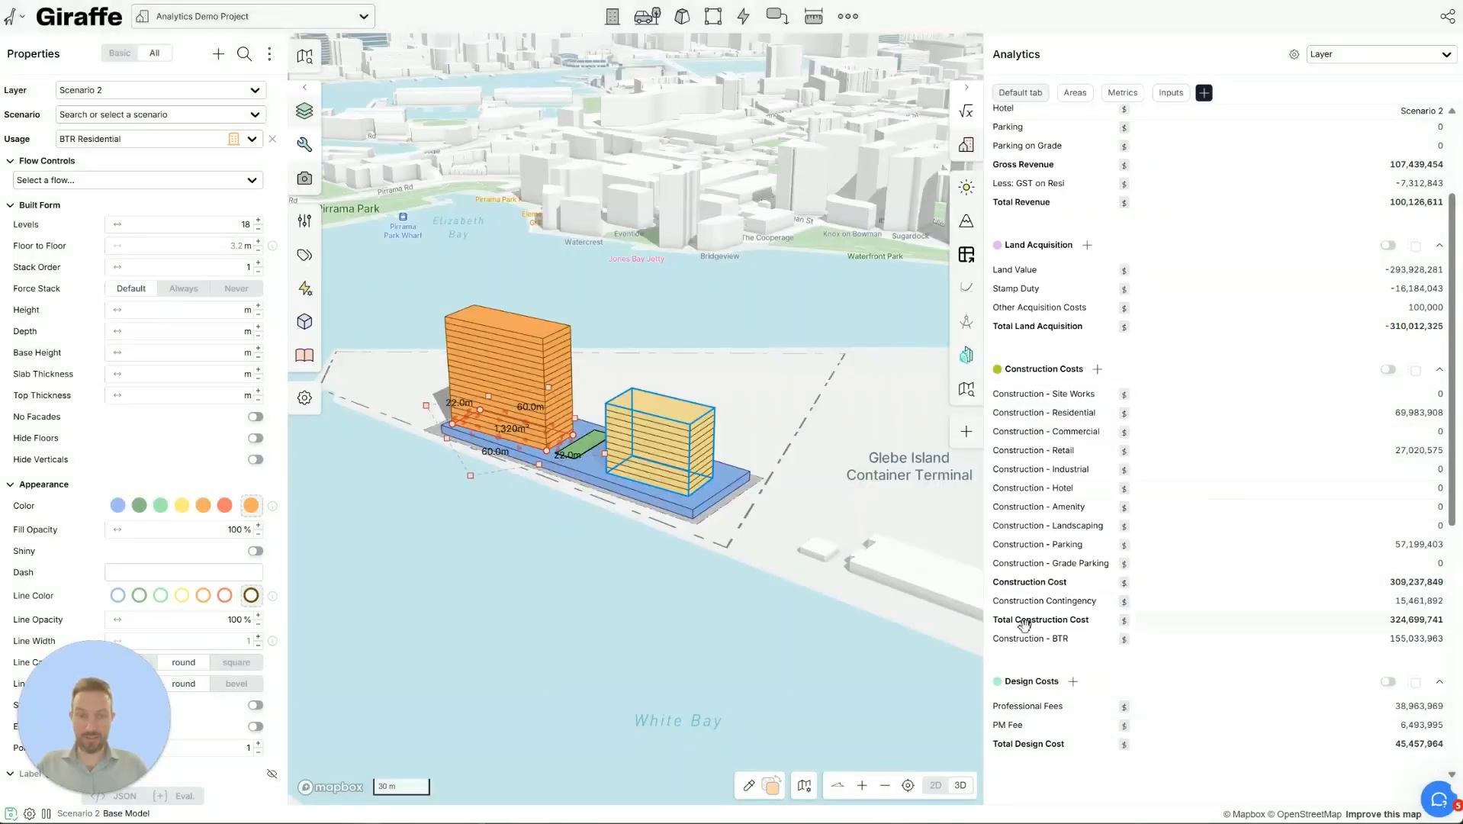
left_click_drag(988, 638, 1000, 427)
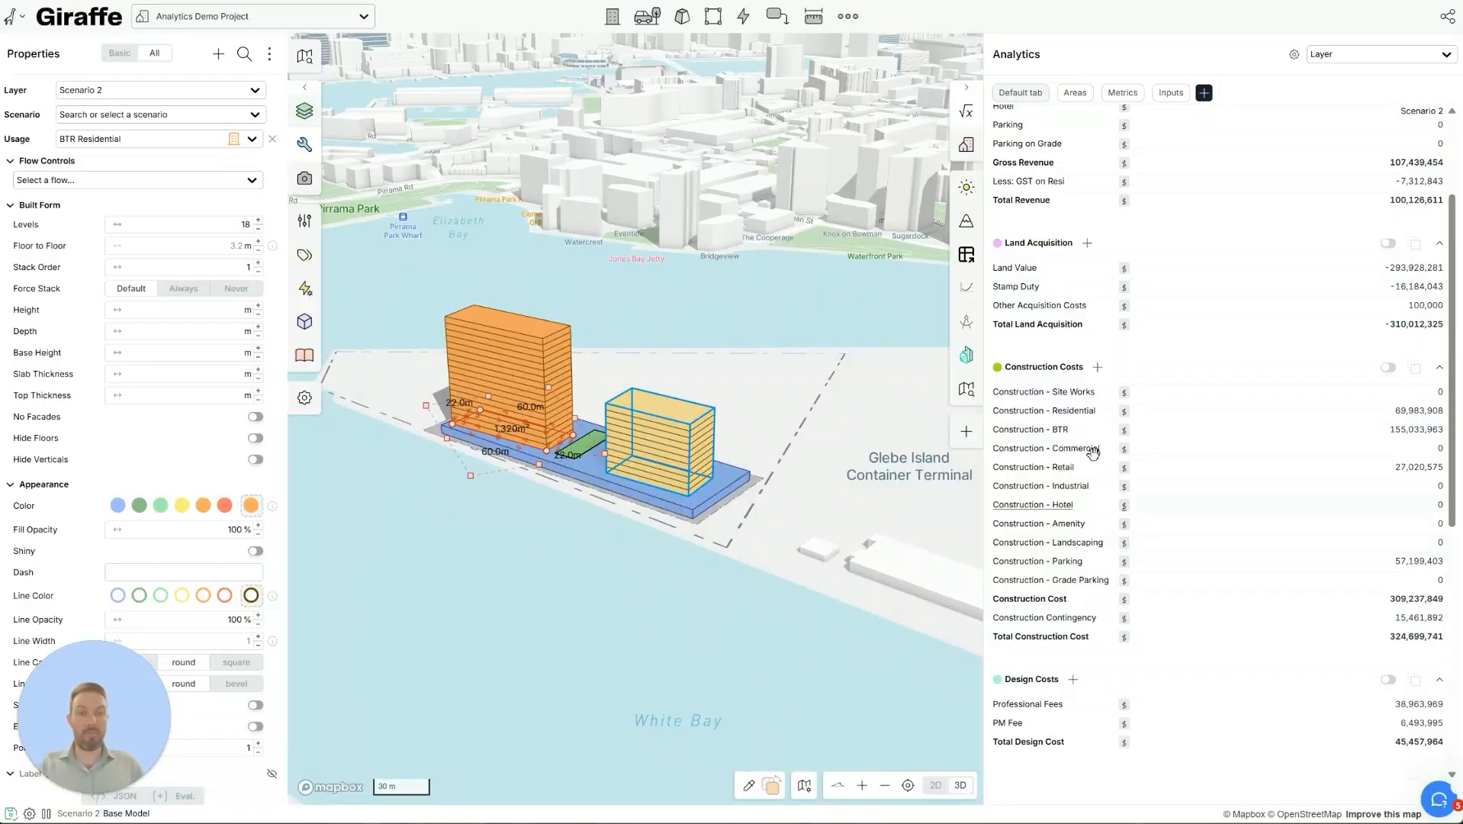
- Examine the components and formula of the Less: GST on Resi revenue measure, and close it without changes
scroll(1102, 416, "up", 4)
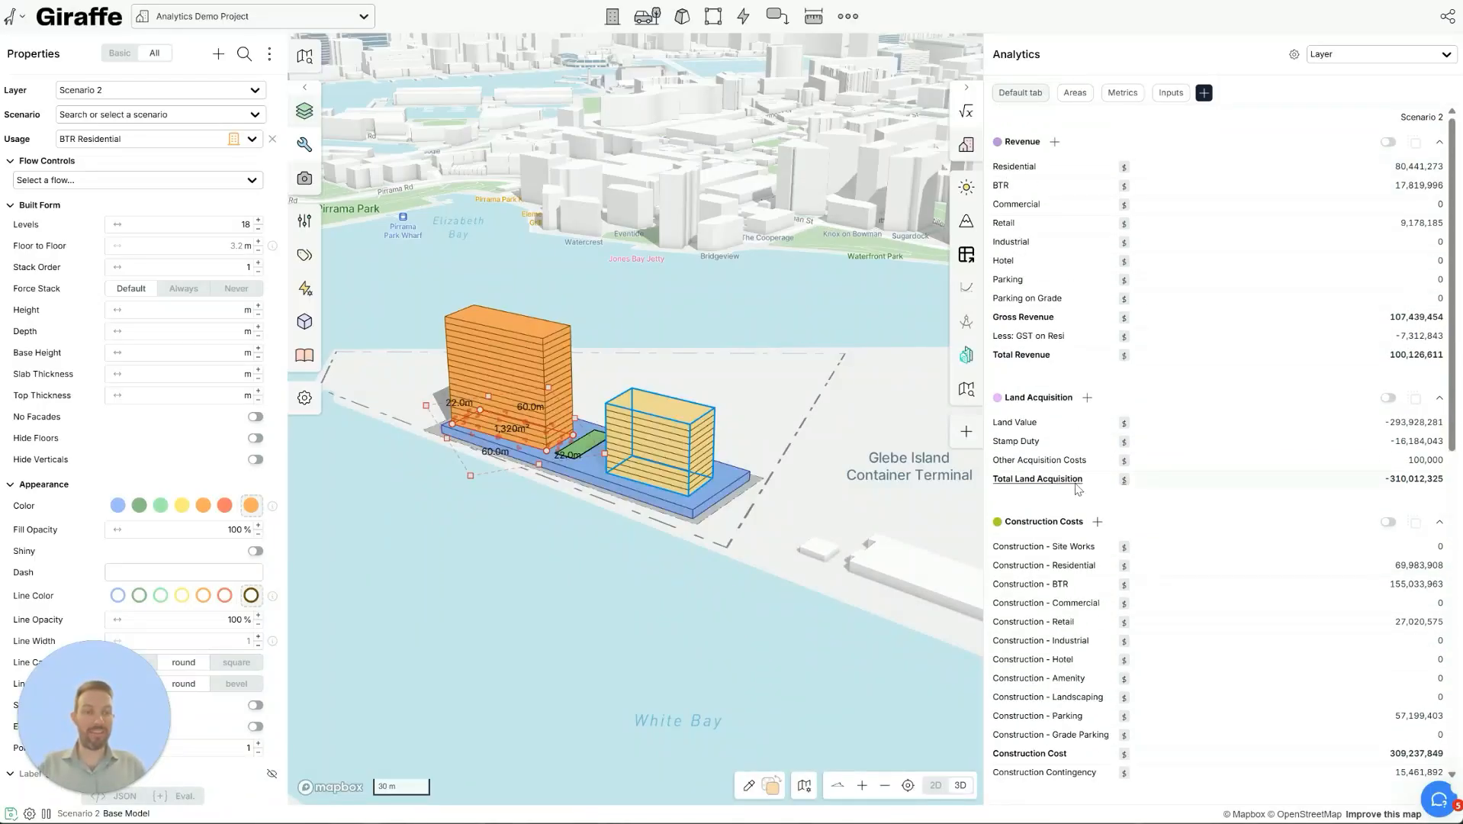
scroll(1075, 486, "down", 2)
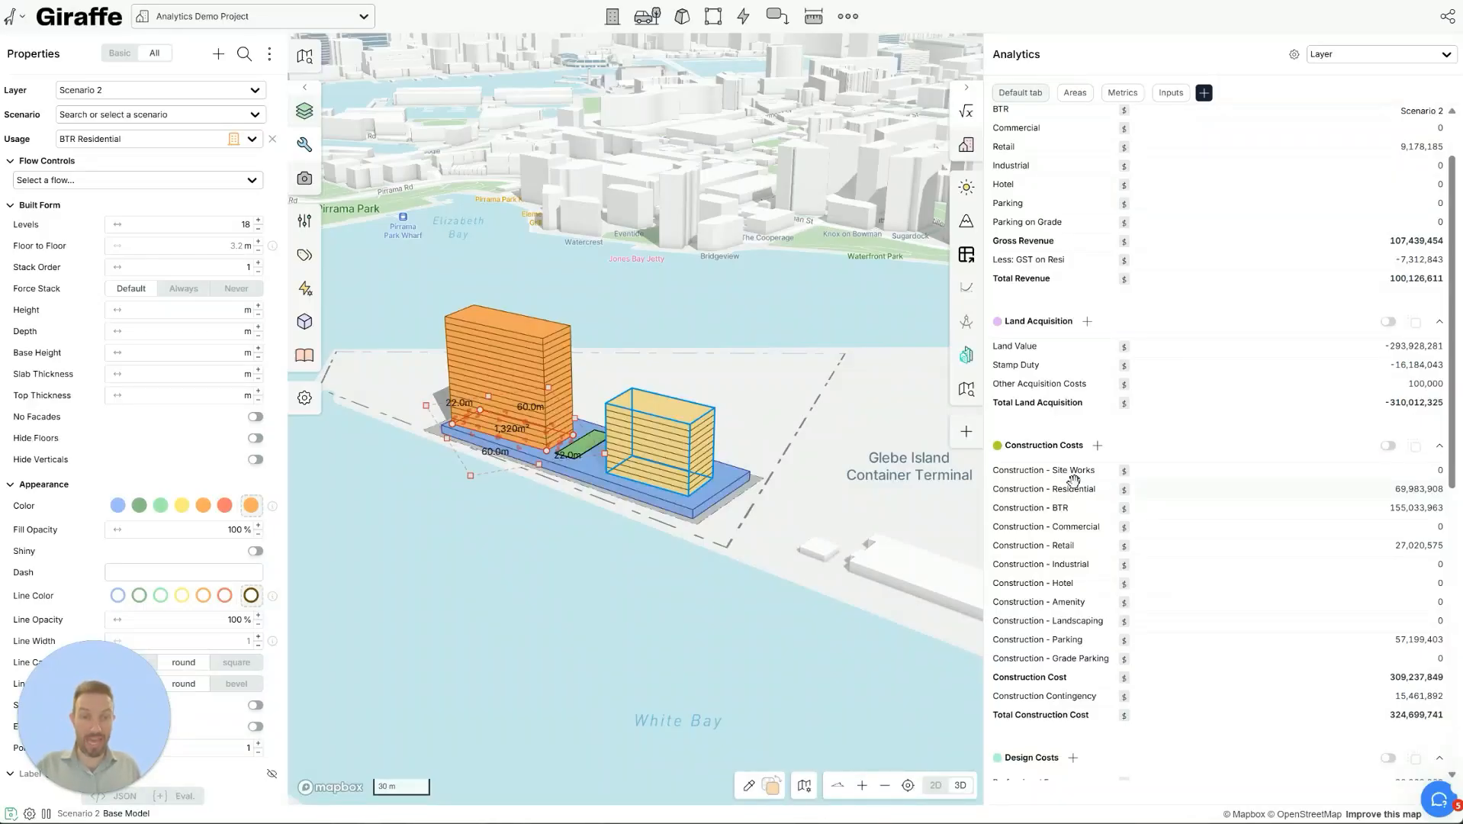
left_click(1022, 260)
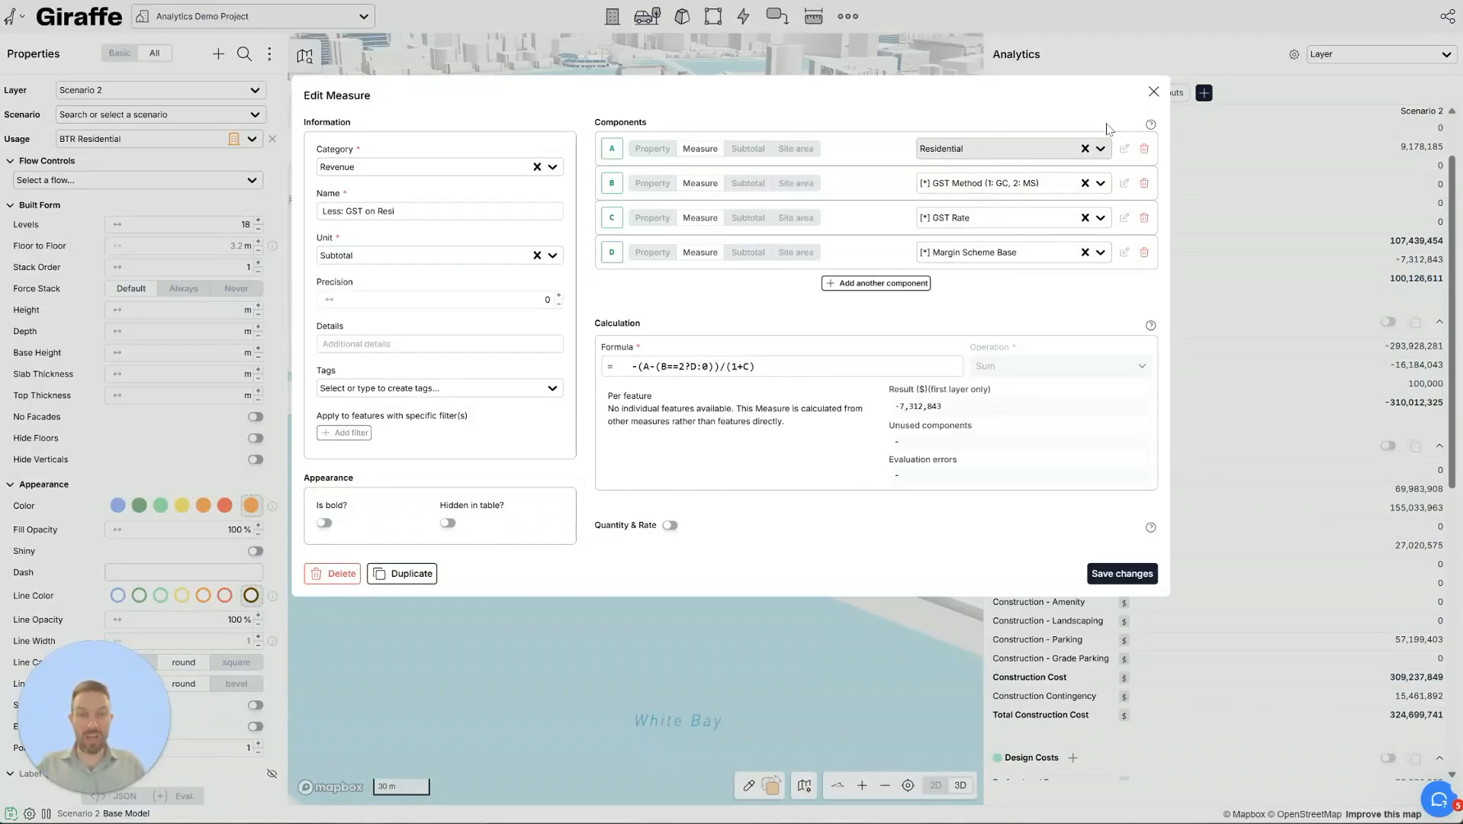
left_click(1153, 93)
- Duplicate the Construction - BTR measure and name the copy Construction - BTR GST
scroll(1192, 408, "up", 2)
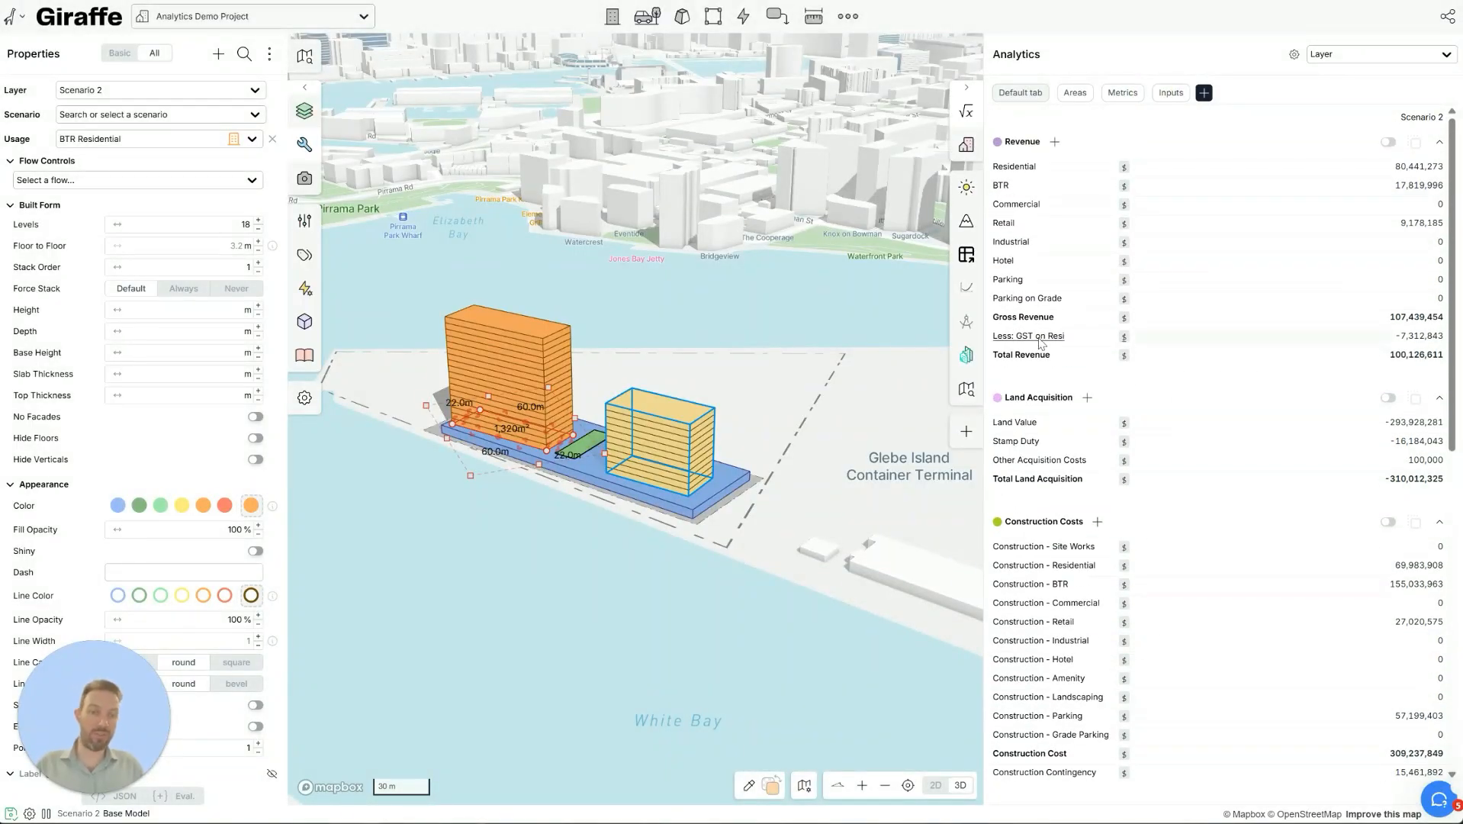
scroll(1132, 530, "down", 2)
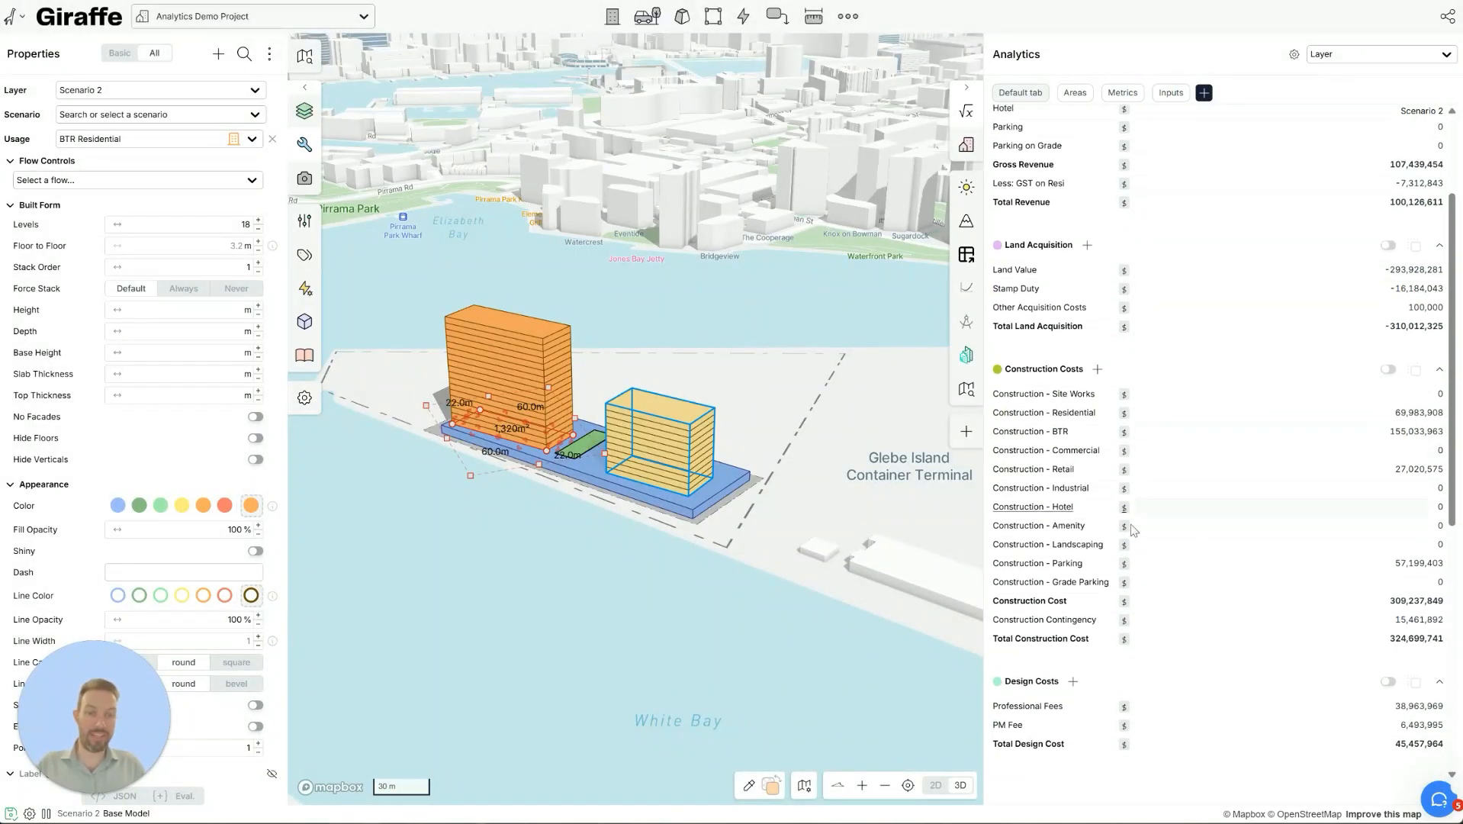
left_click(1042, 436)
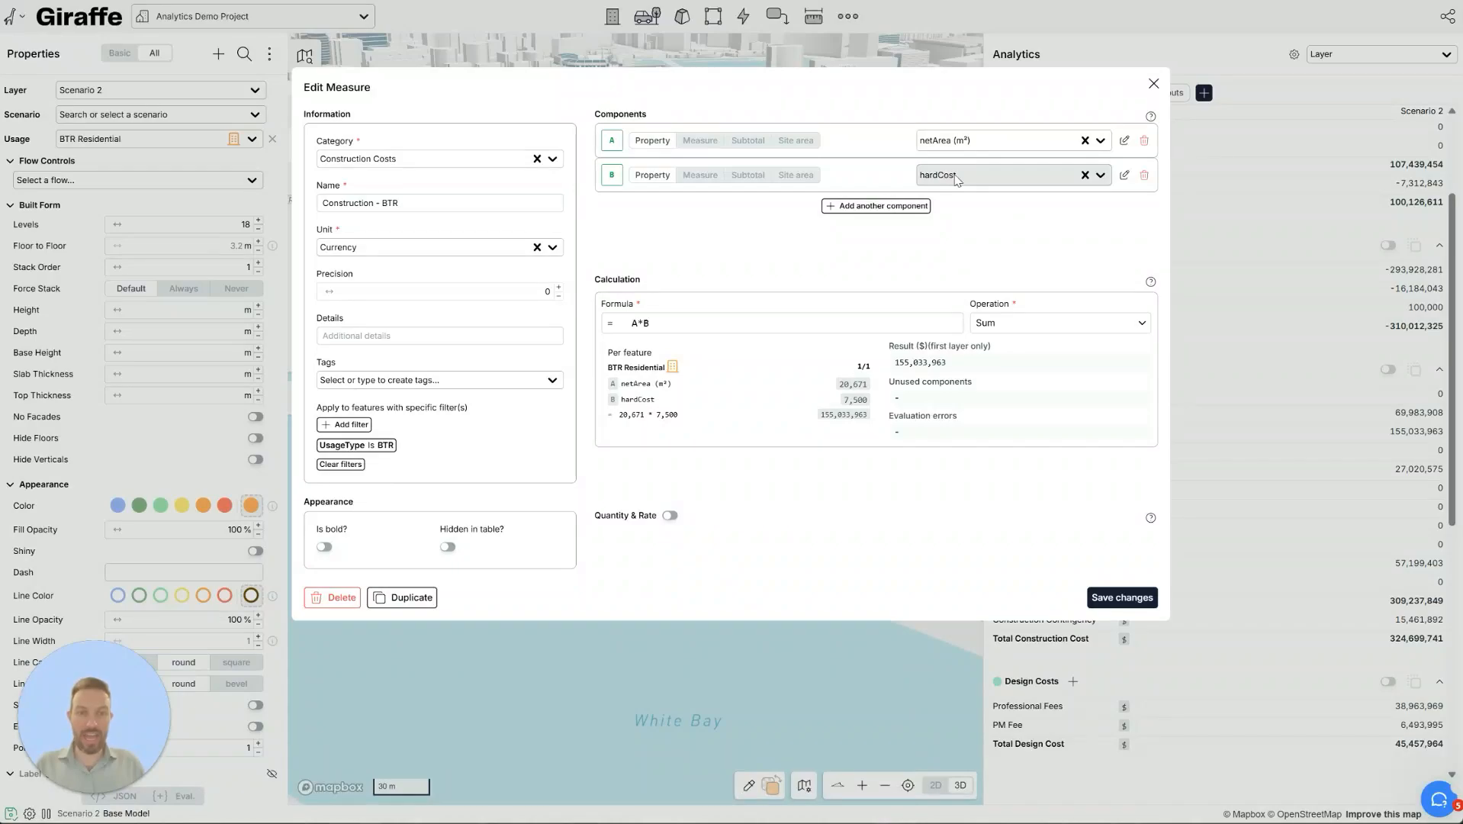
left_click(416, 598)
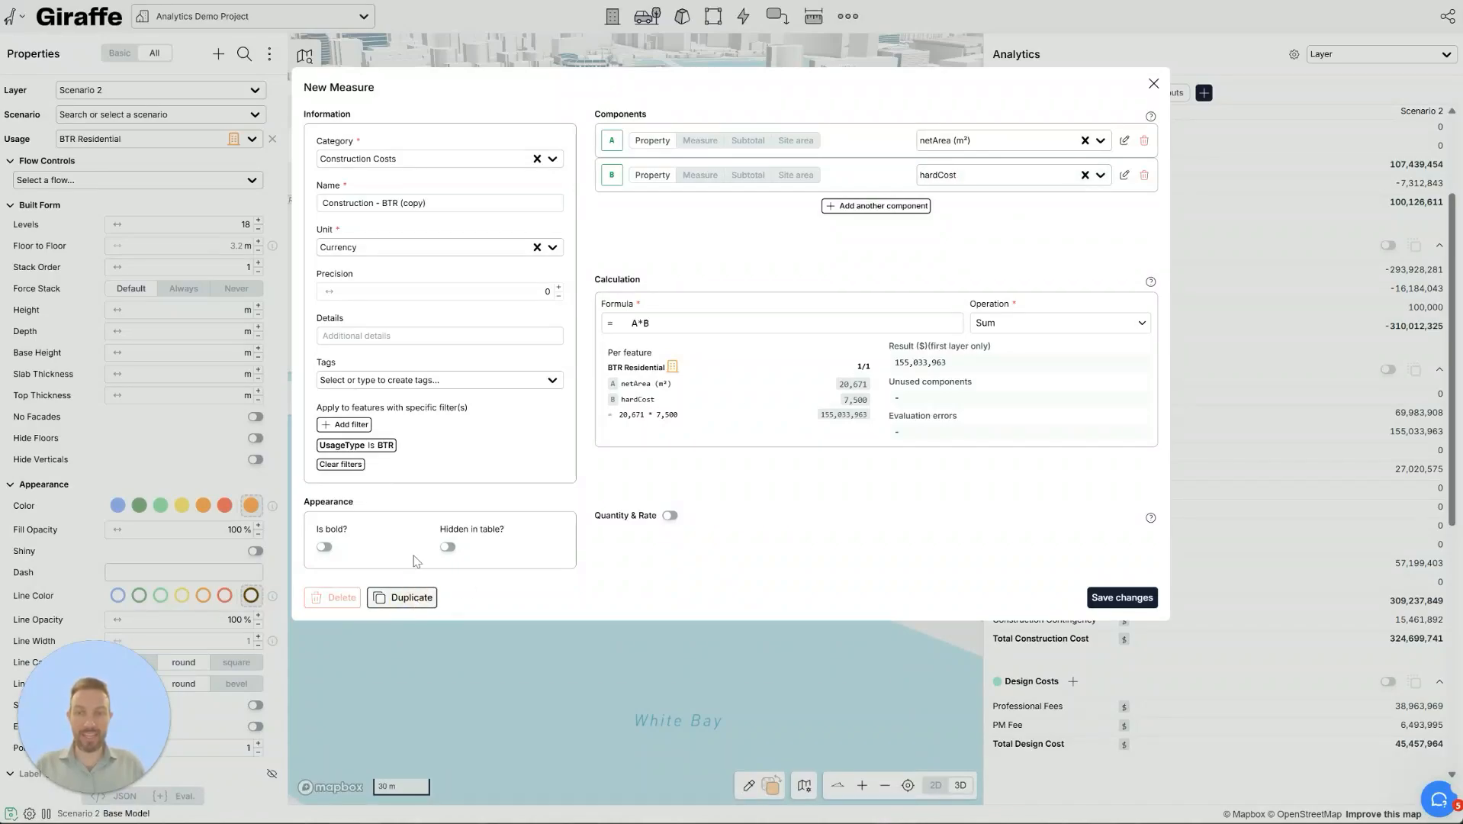
left_click(406, 202)
left_click_drag(401, 202, 495, 200)
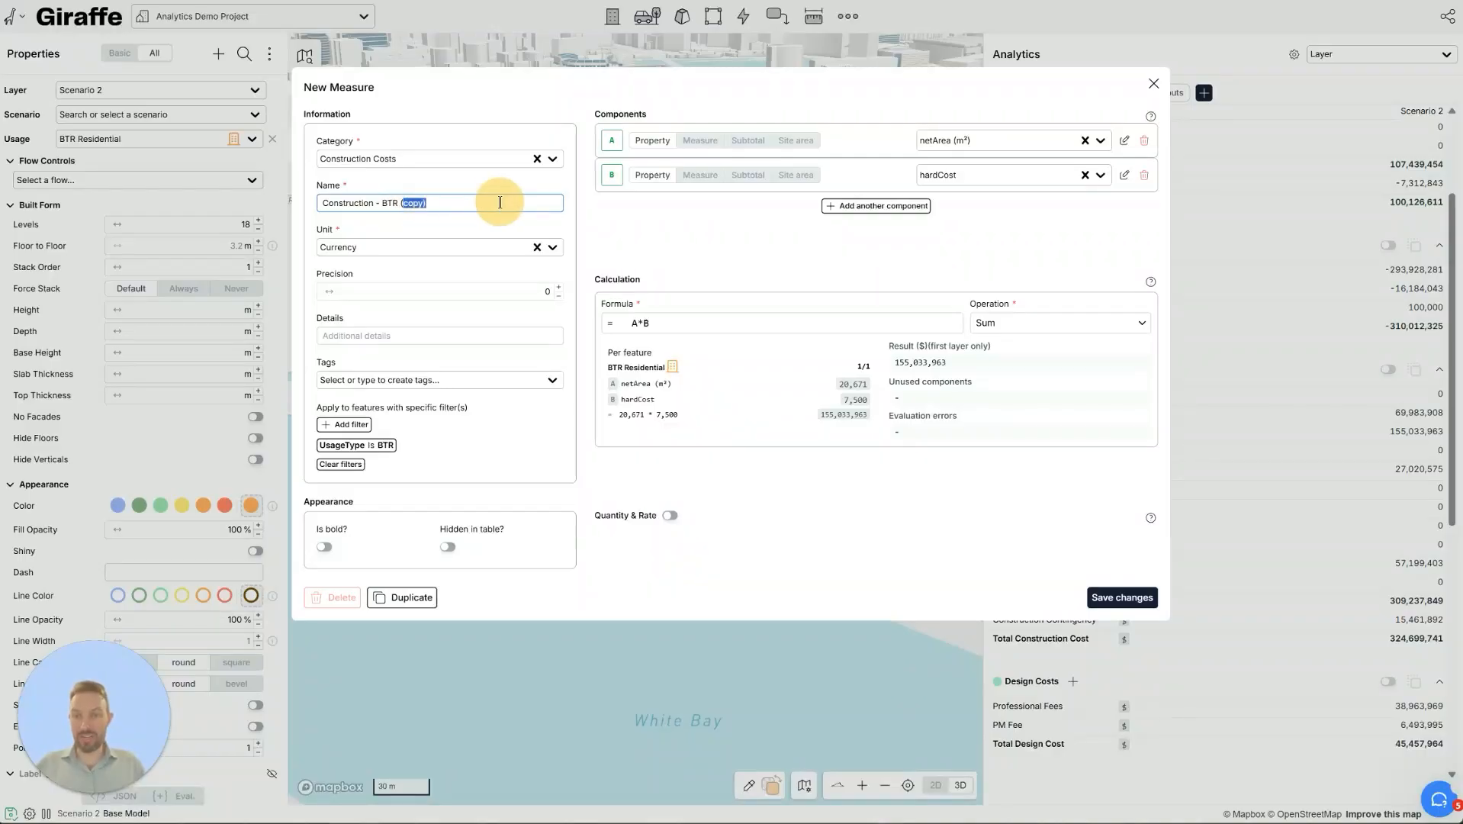
type("GST")
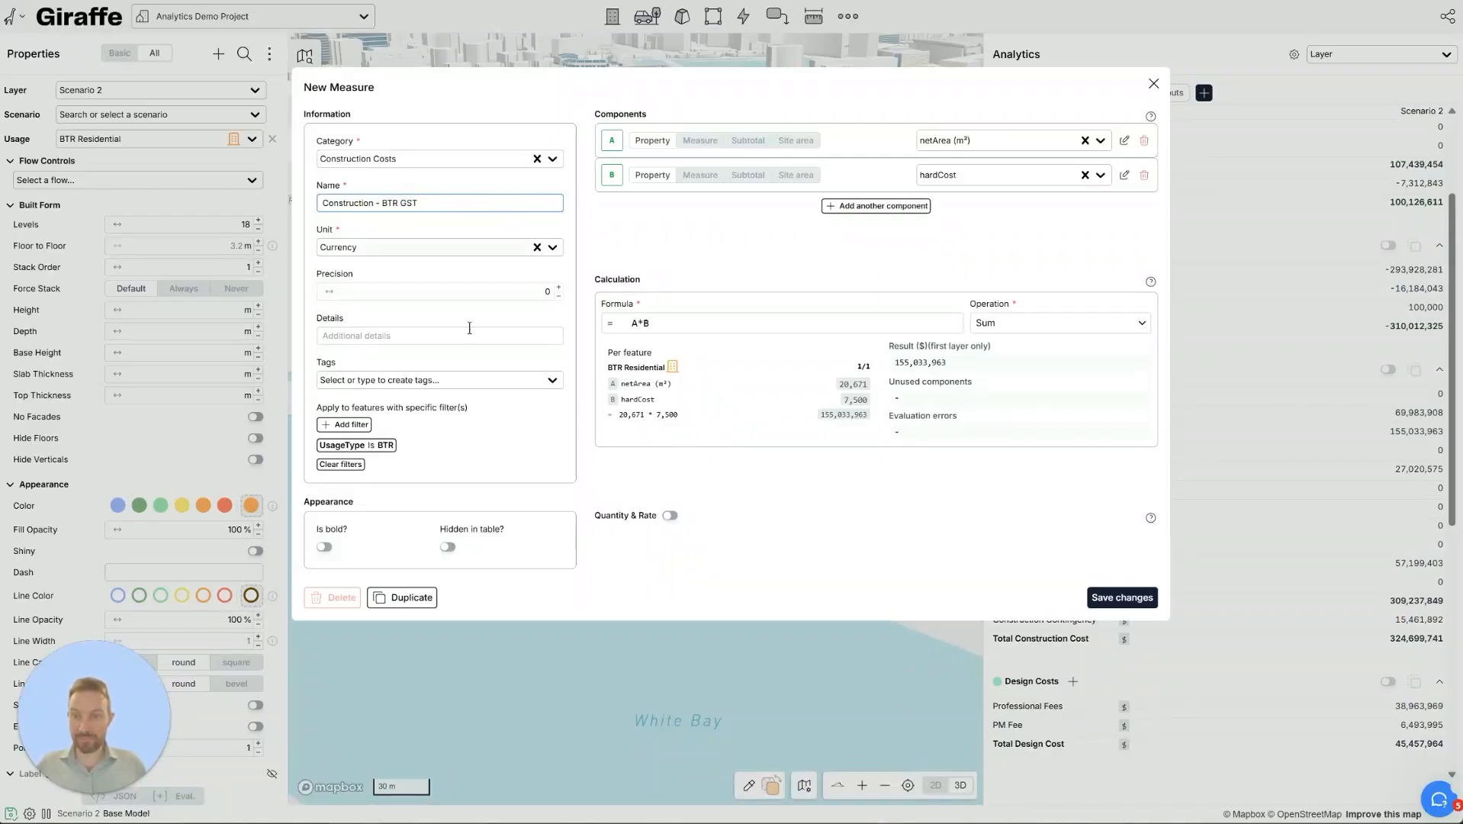
- Clear the Construction - BTR GST measure's feature filter and switch components A and B from properties to measures
left_click(483, 471)
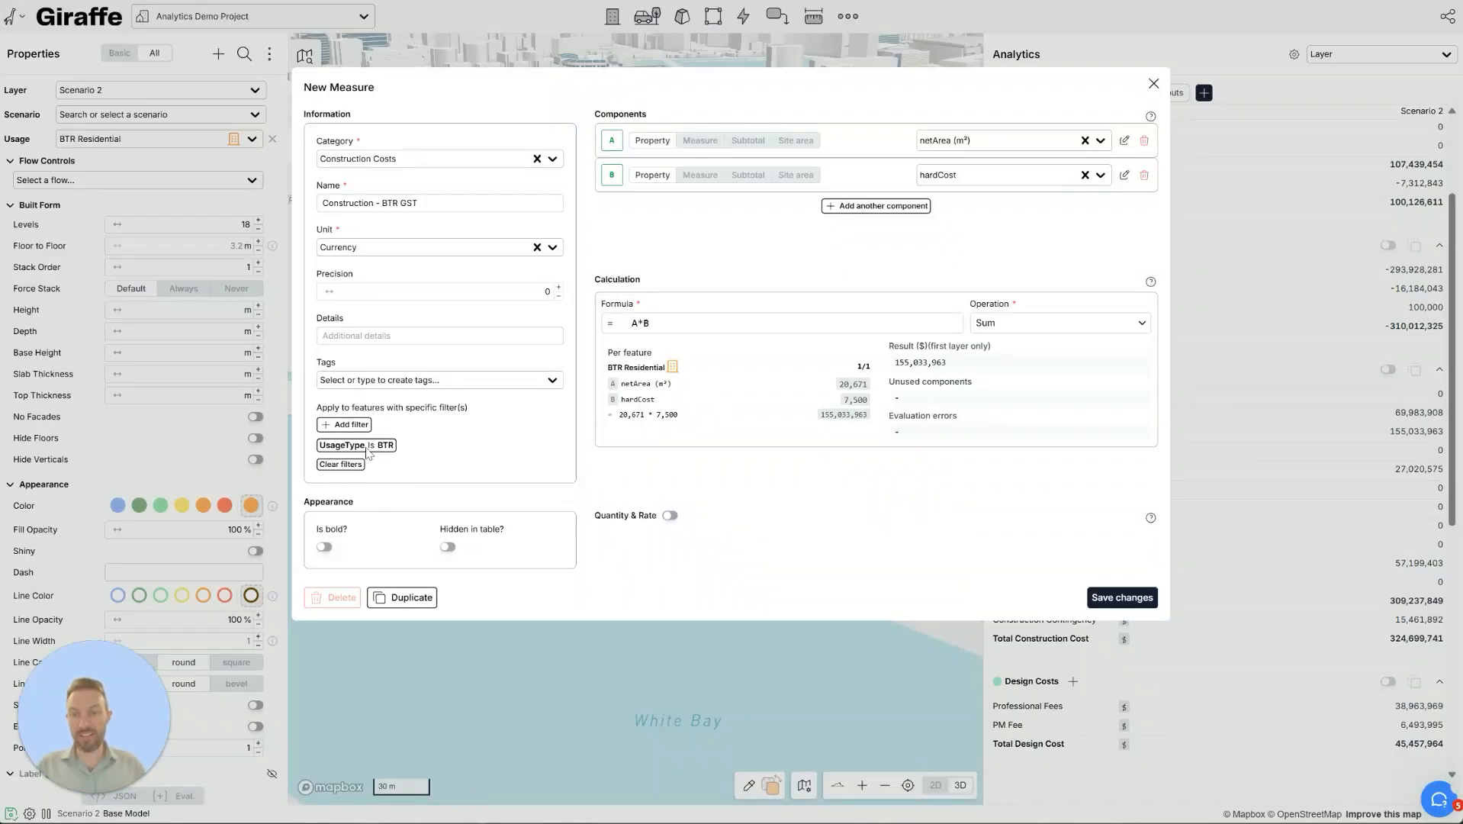
left_click(335, 467)
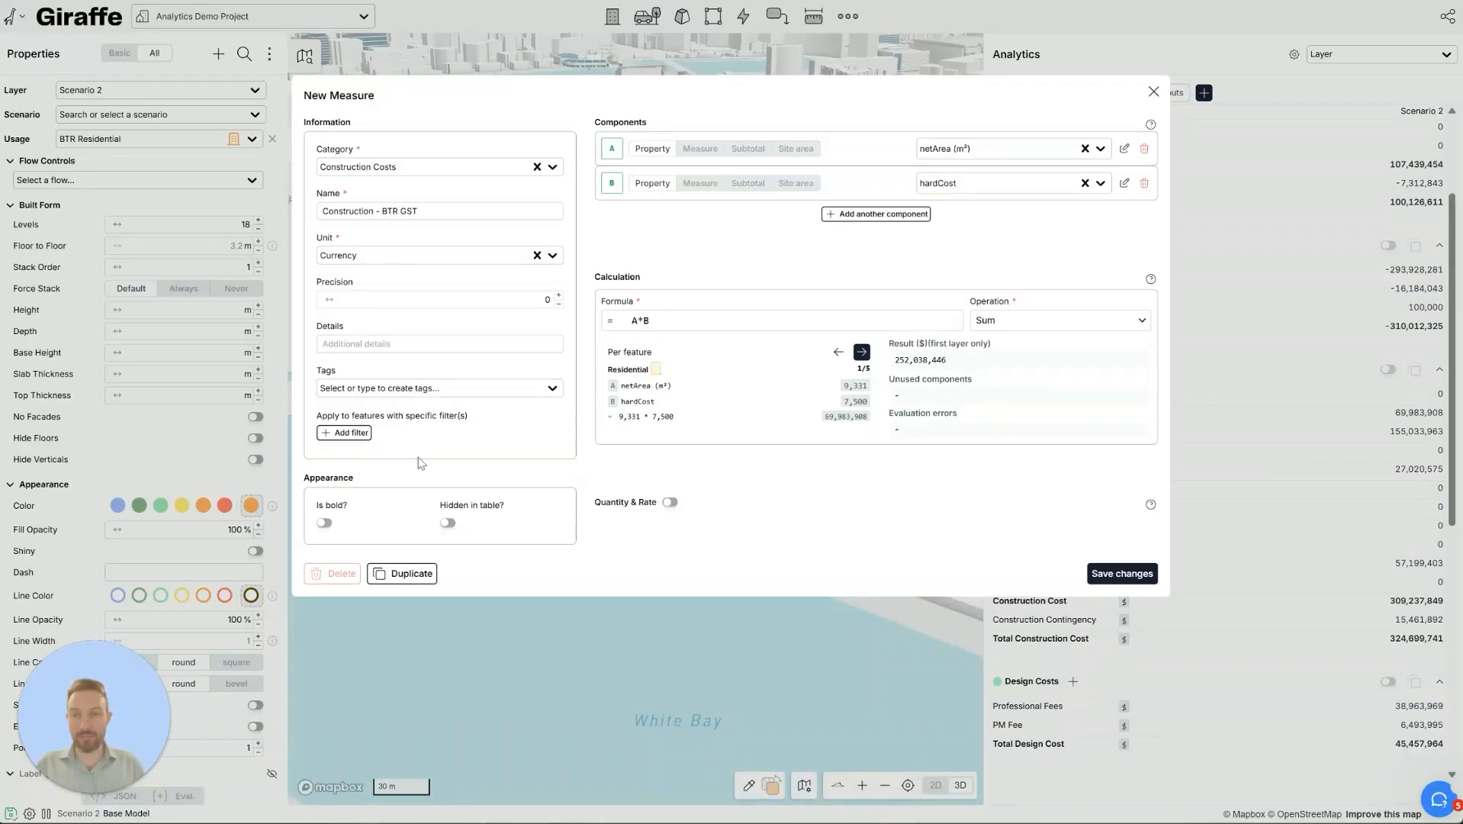
left_click(699, 148)
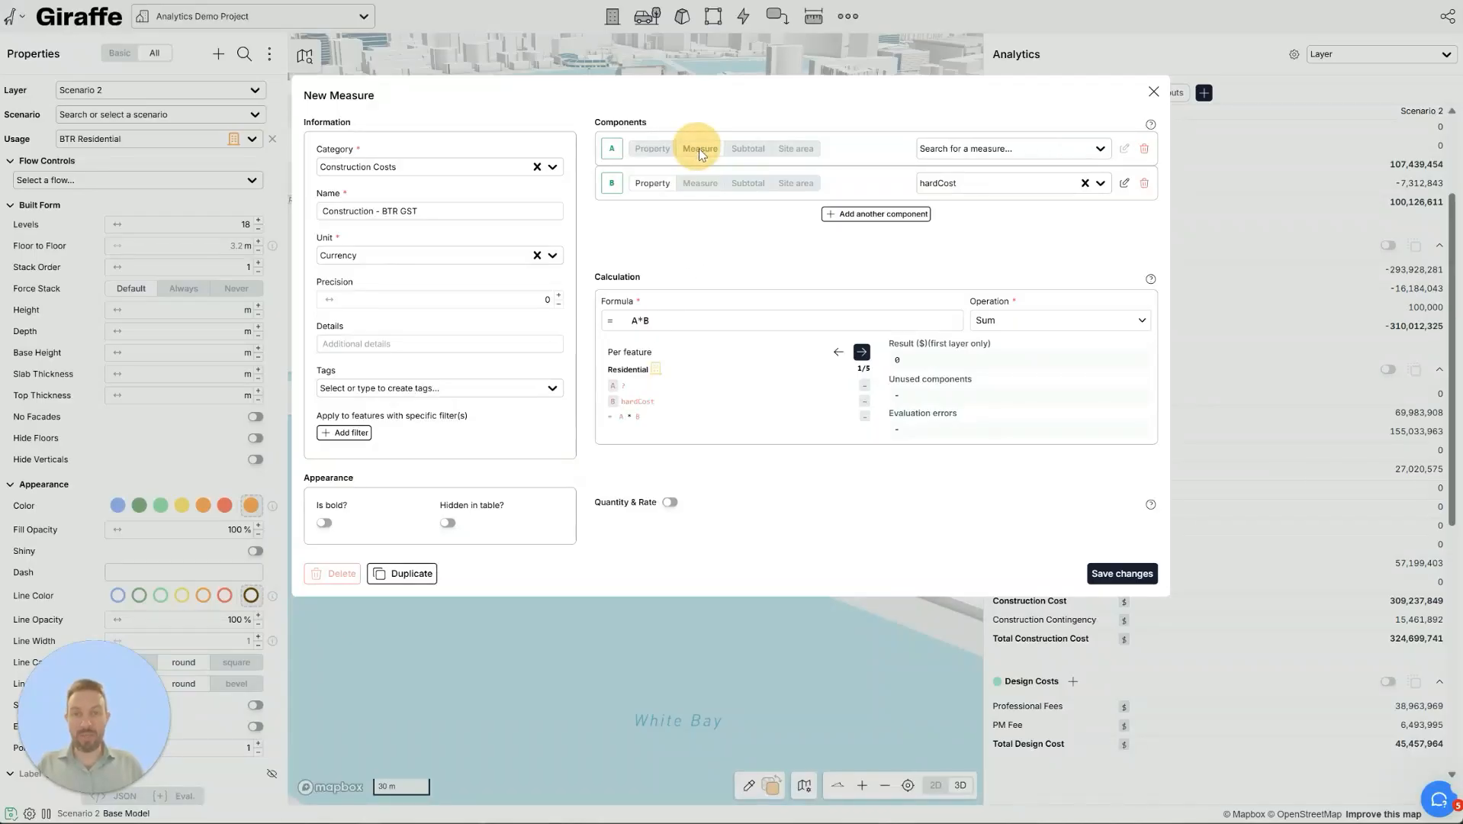
left_click(700, 184)
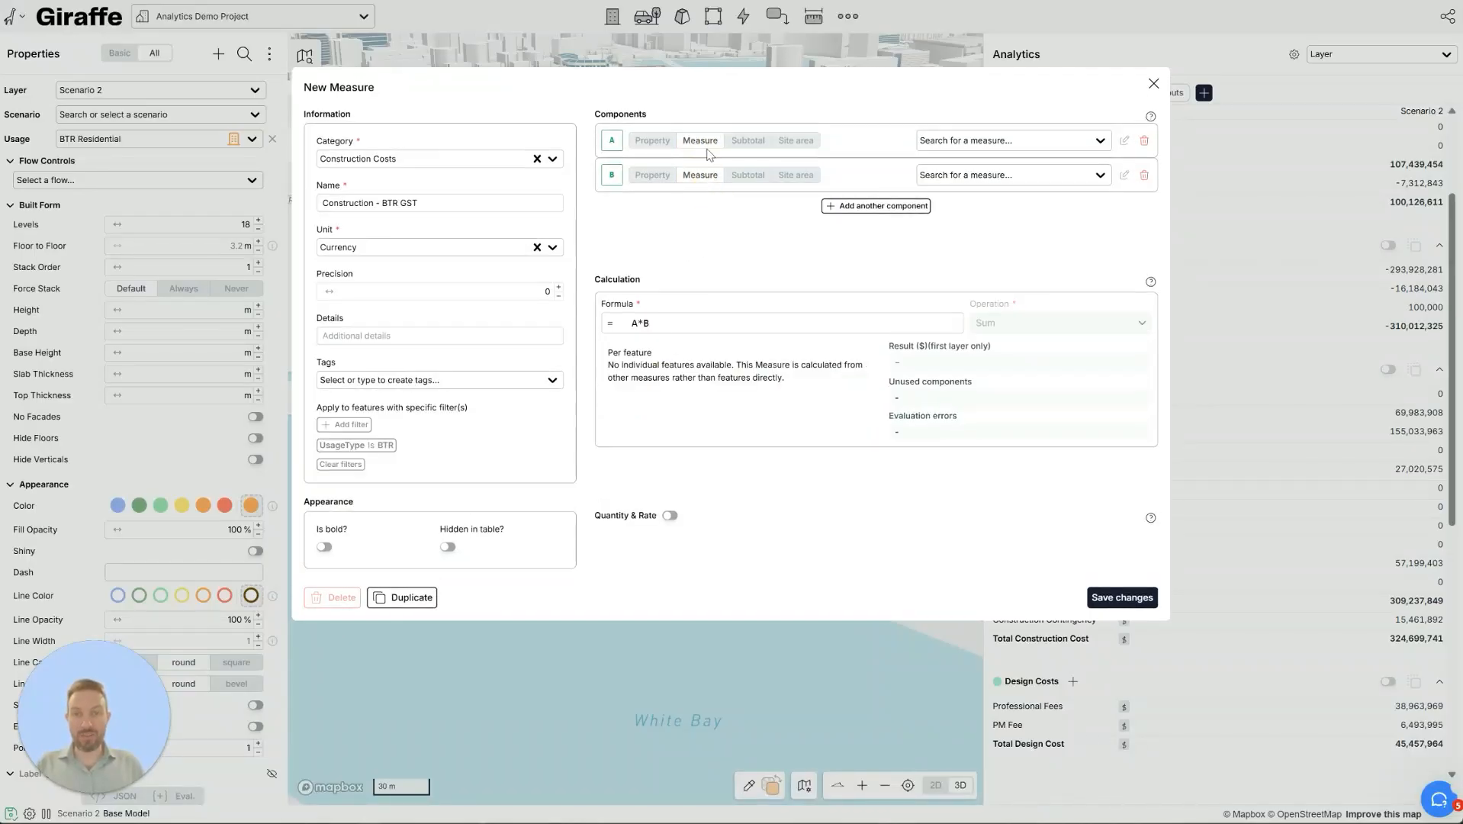
- Assign the Construction - BTR measure to component A and the GST Rate measure to component B
left_click(992, 144)
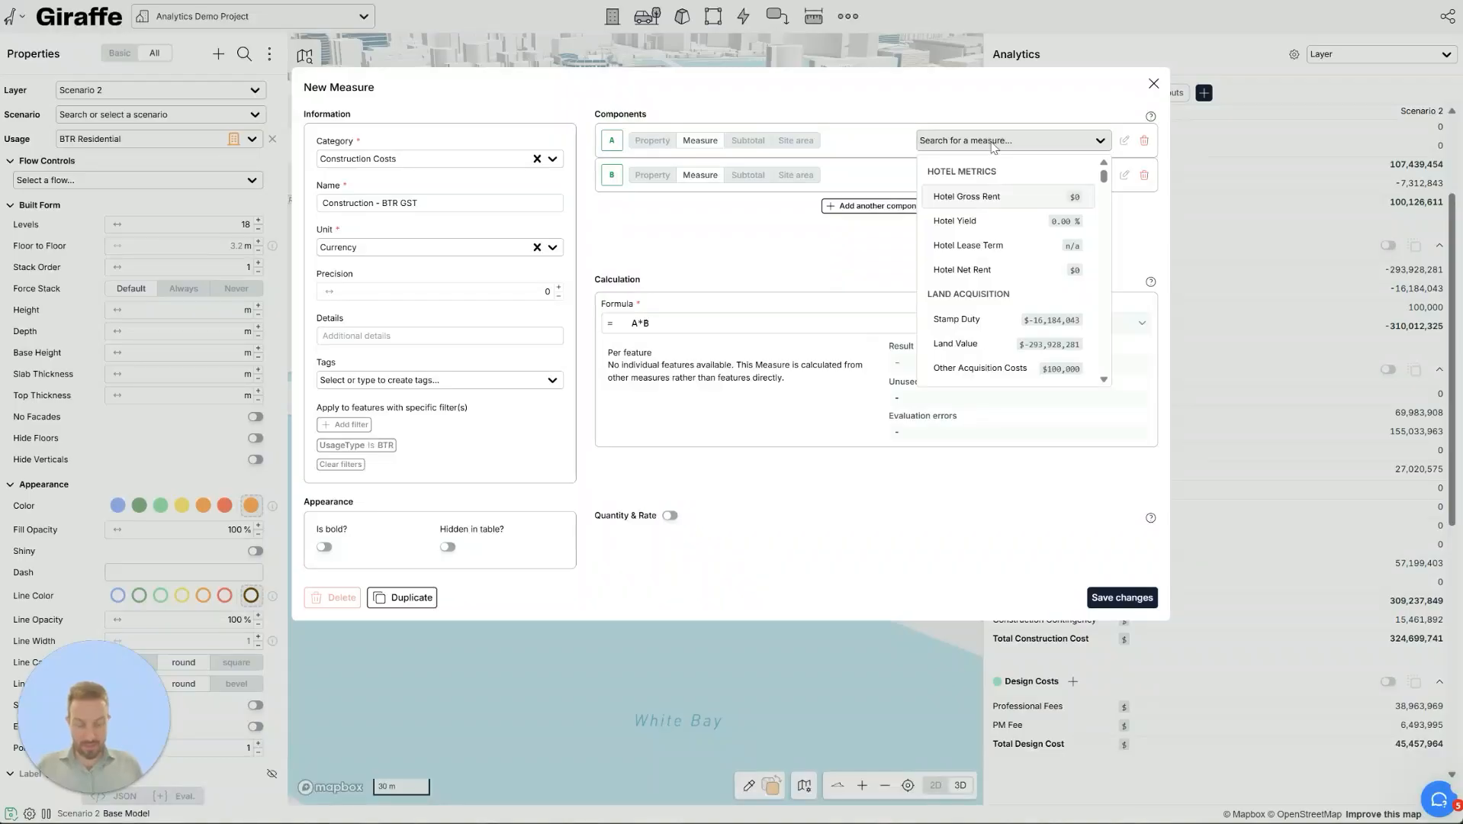
type("BTR")
left_click(984, 250)
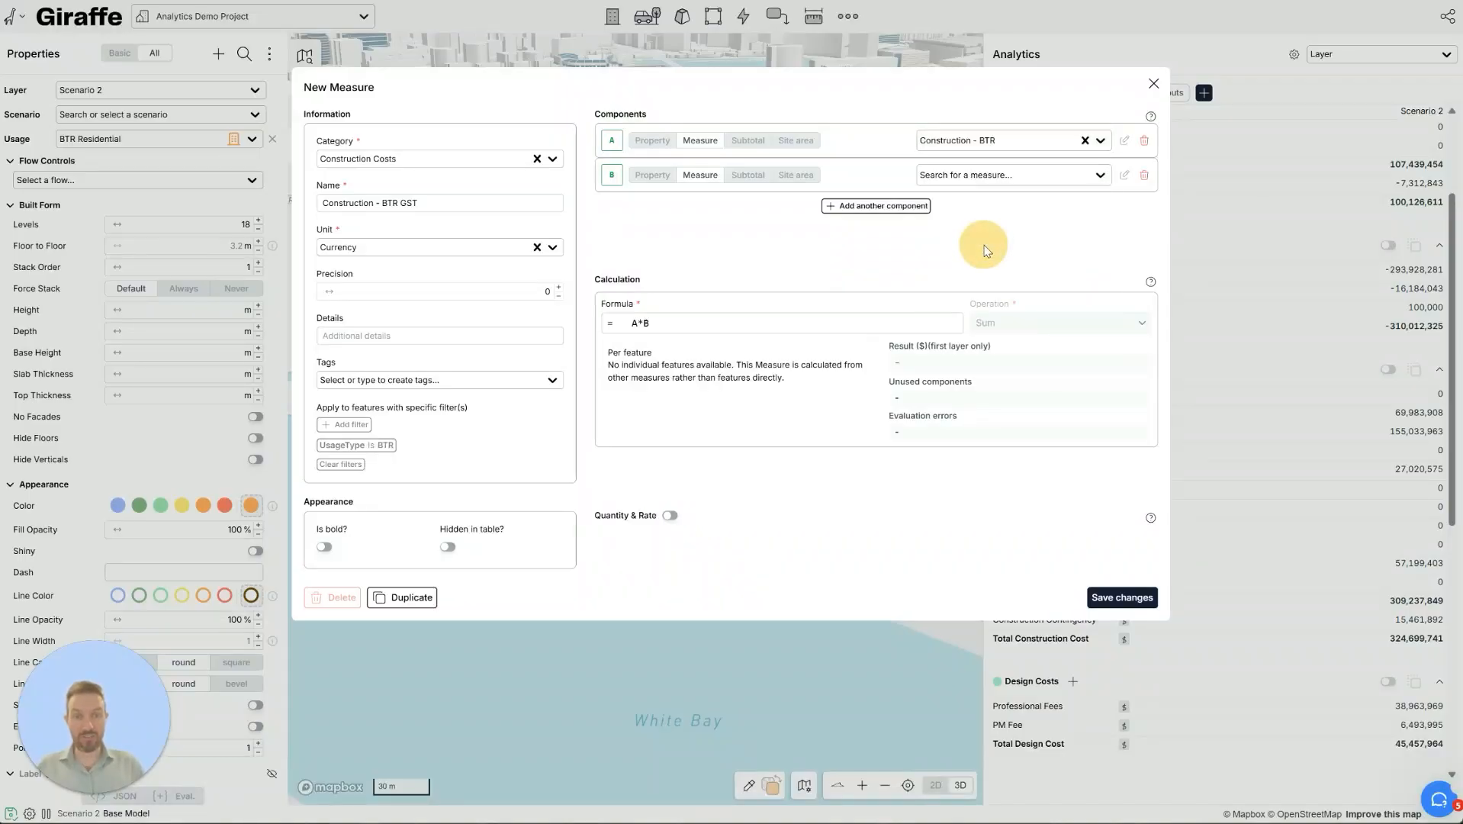
left_click(992, 175)
type("gst")
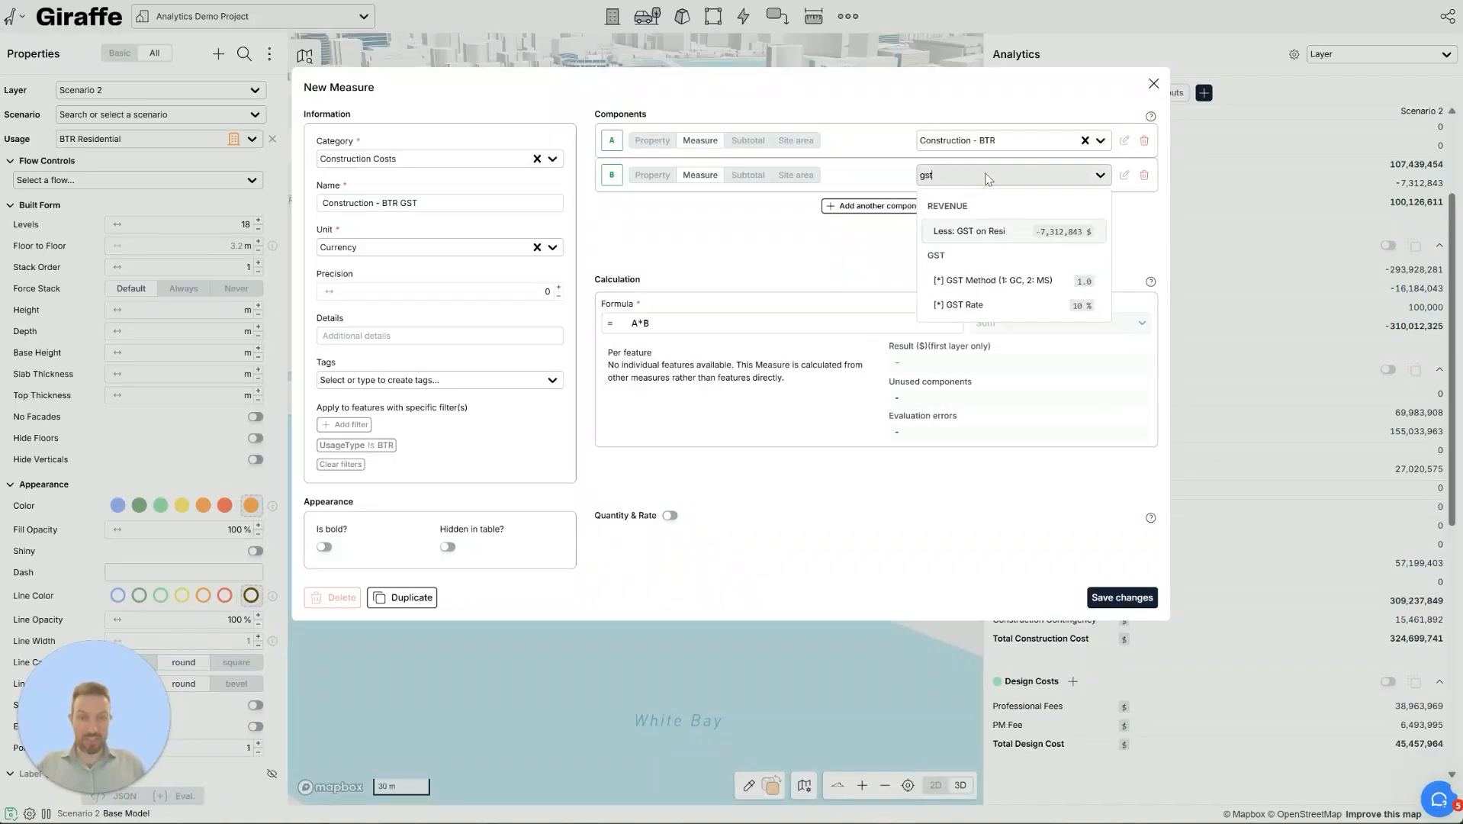
left_click(984, 306)
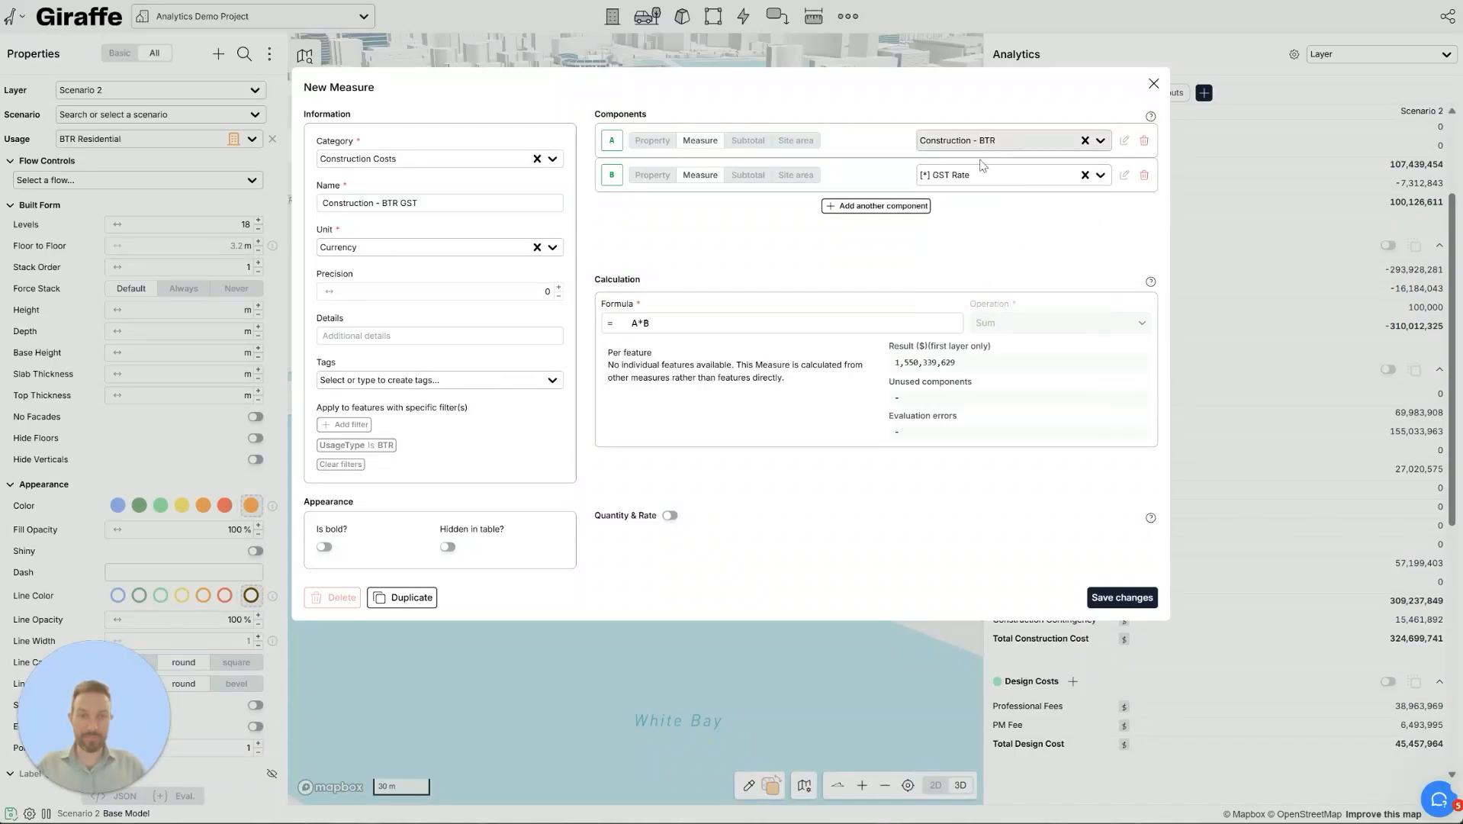
- Set the Construction - BTR GST measure's formula to A*(B/100)
left_click_drag(671, 321, 587, 334)
type("A")
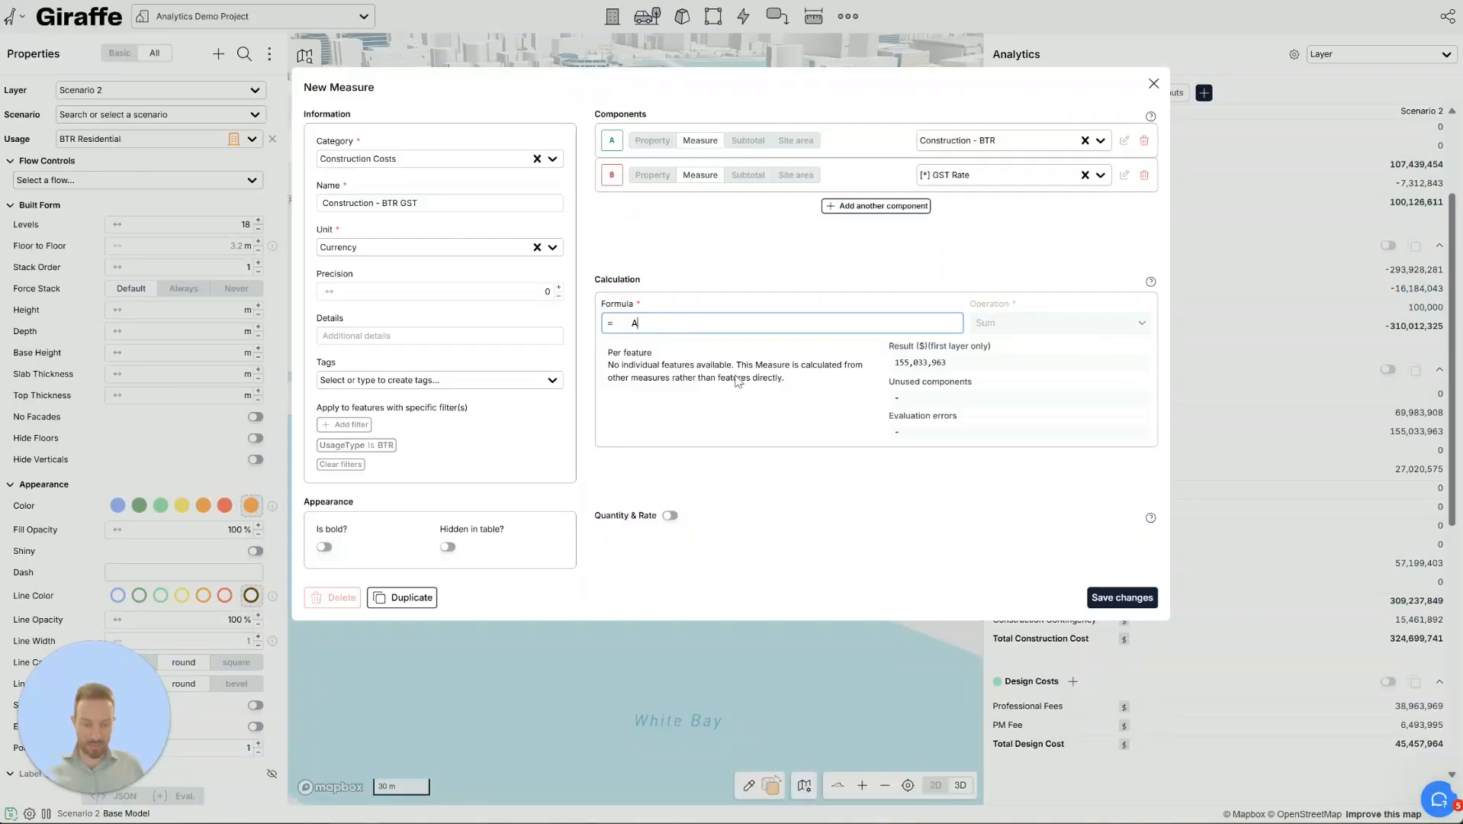
type("*")
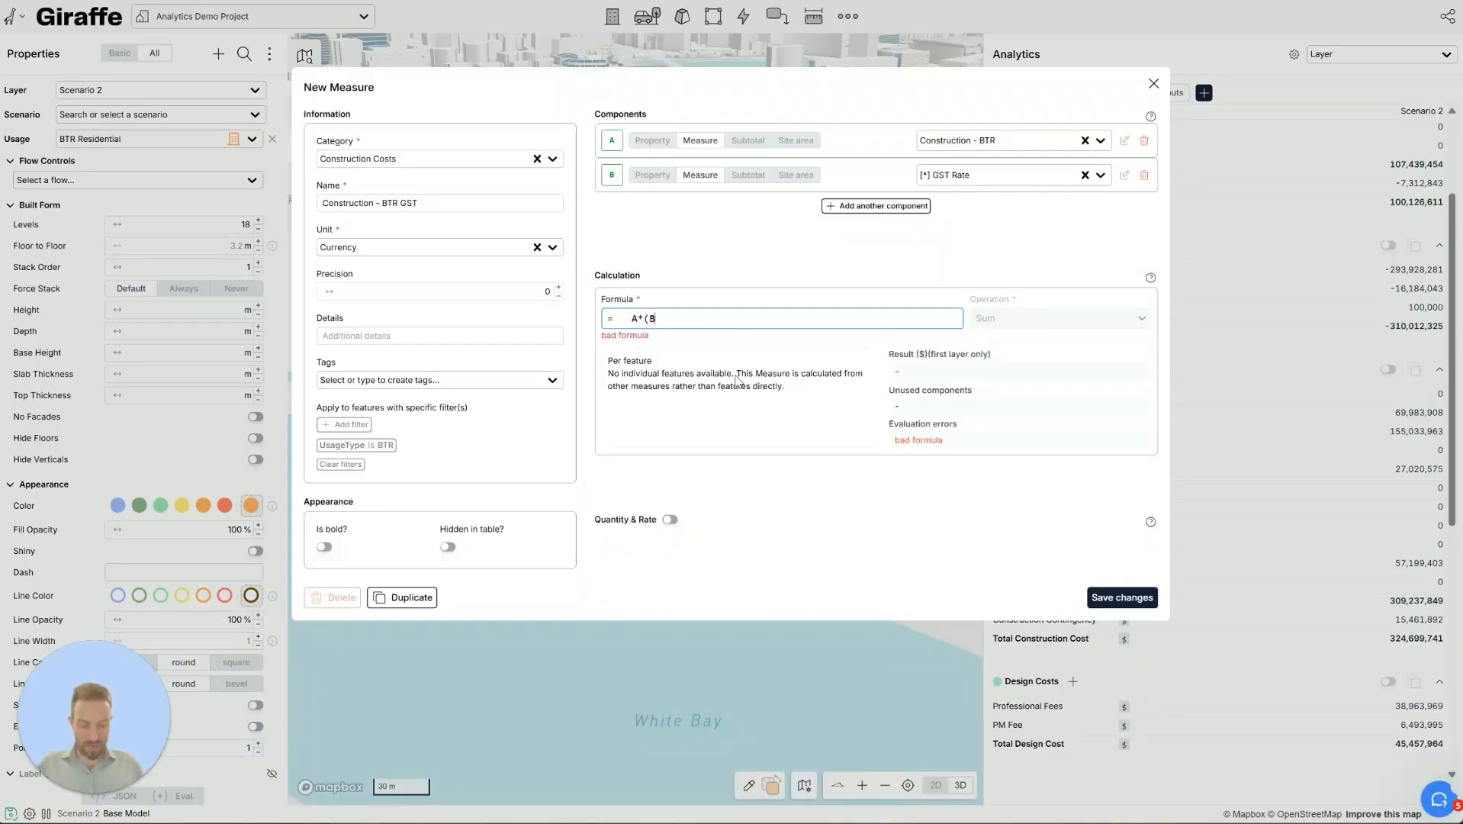
type("(B/100)")
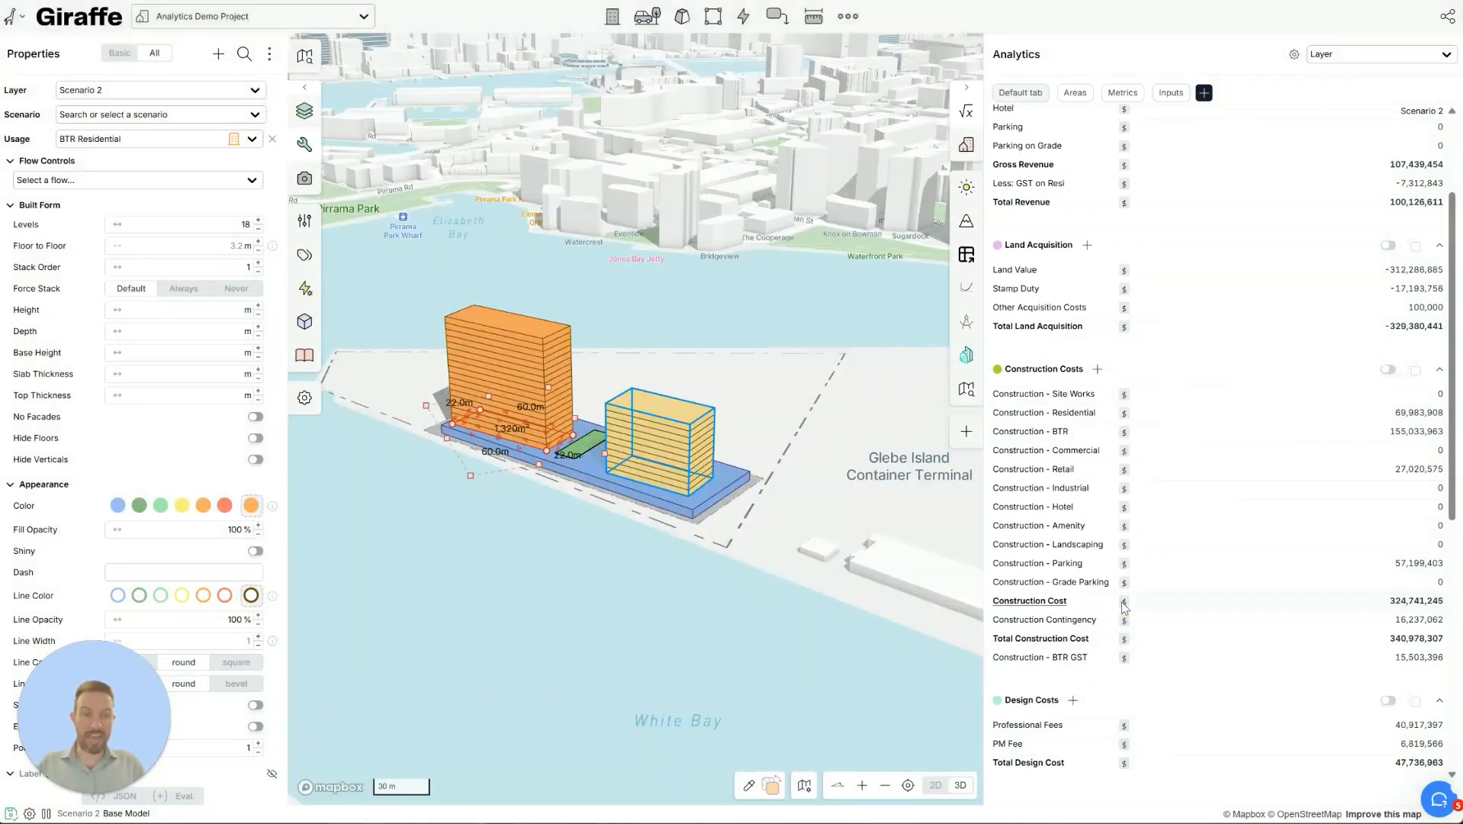
- Save the Construction - BTR GST measure and move it directly below Construction - BTR
left_click(1122, 598)
left_click_drag(989, 658, 995, 435)
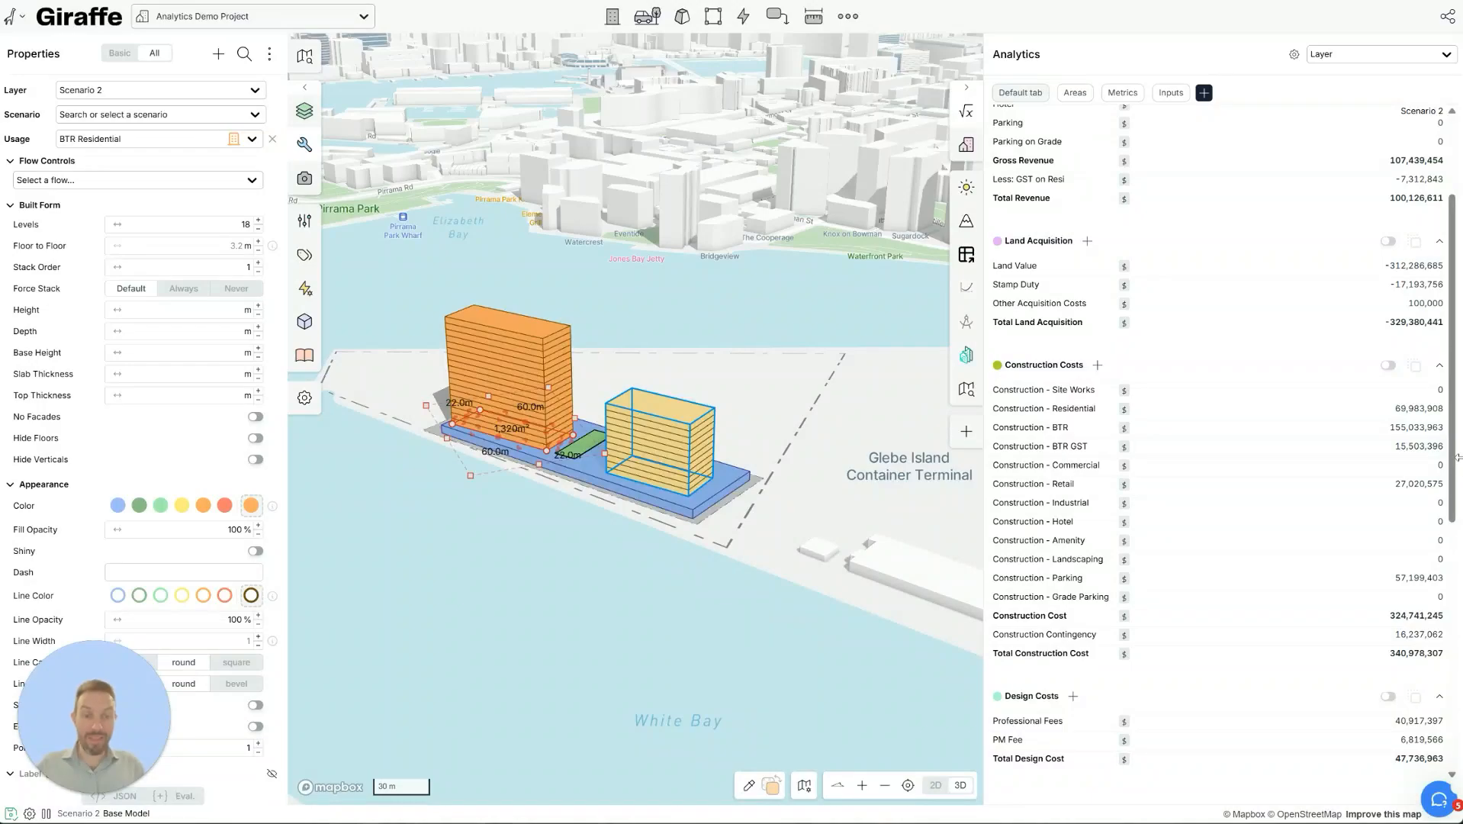
- Examine the PM Fee measure's components and formula, and review the cost and profit categories in the Scenario 2 analytics
scroll(1186, 500, "down", 4)
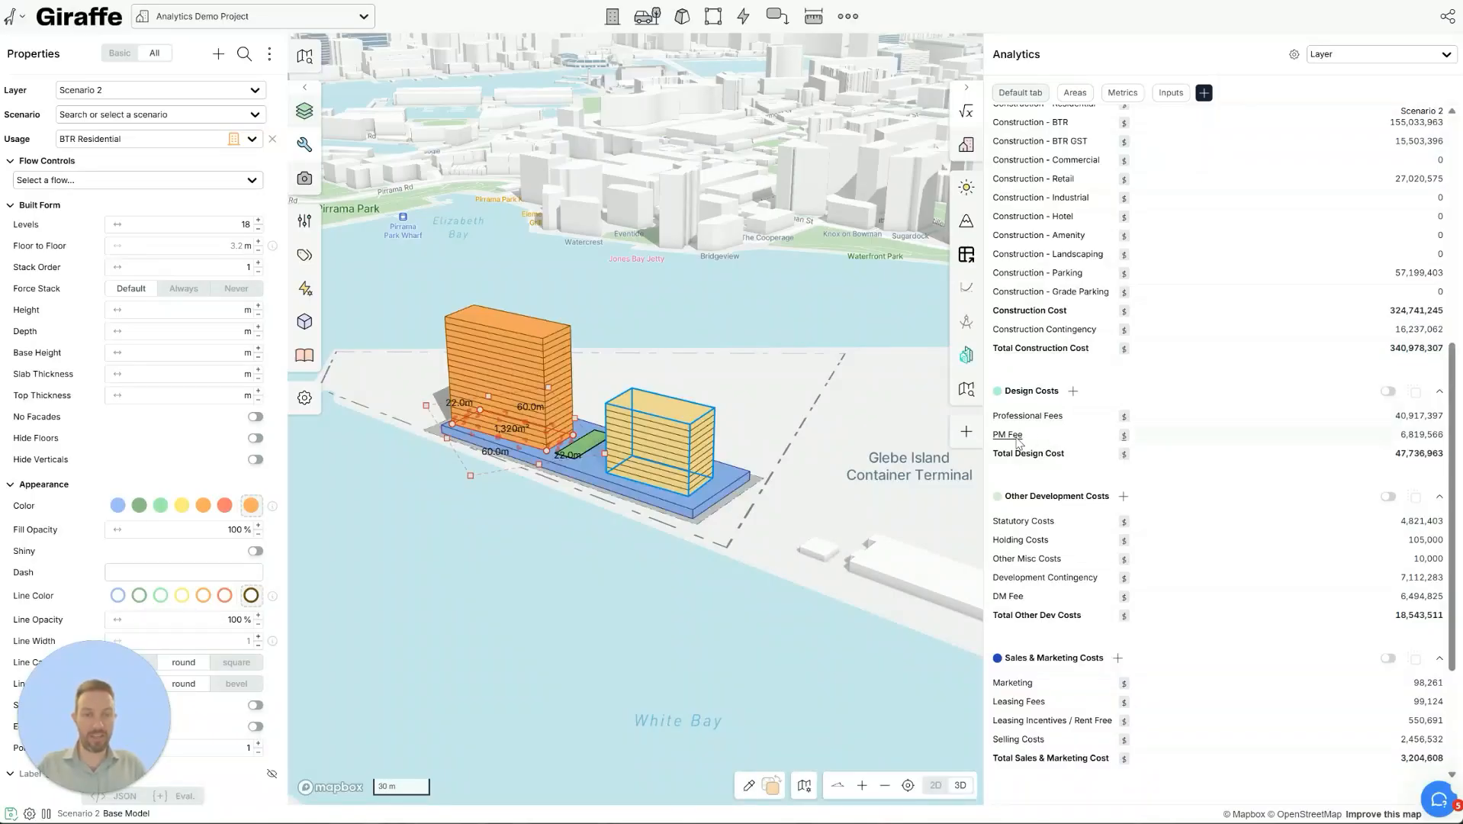
left_click(1008, 435)
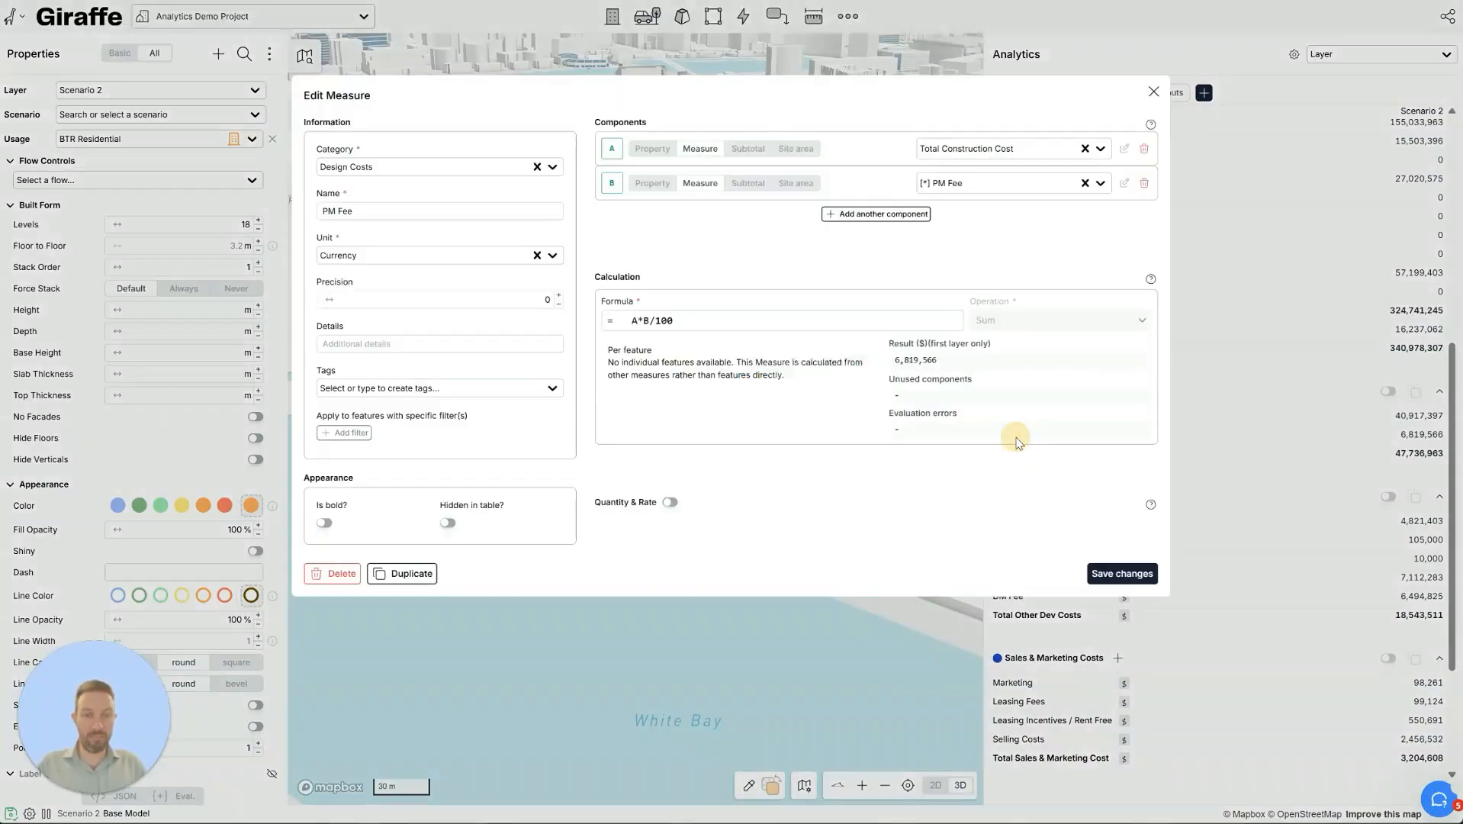
left_click(1153, 91)
scroll(1072, 511, "down", 3)
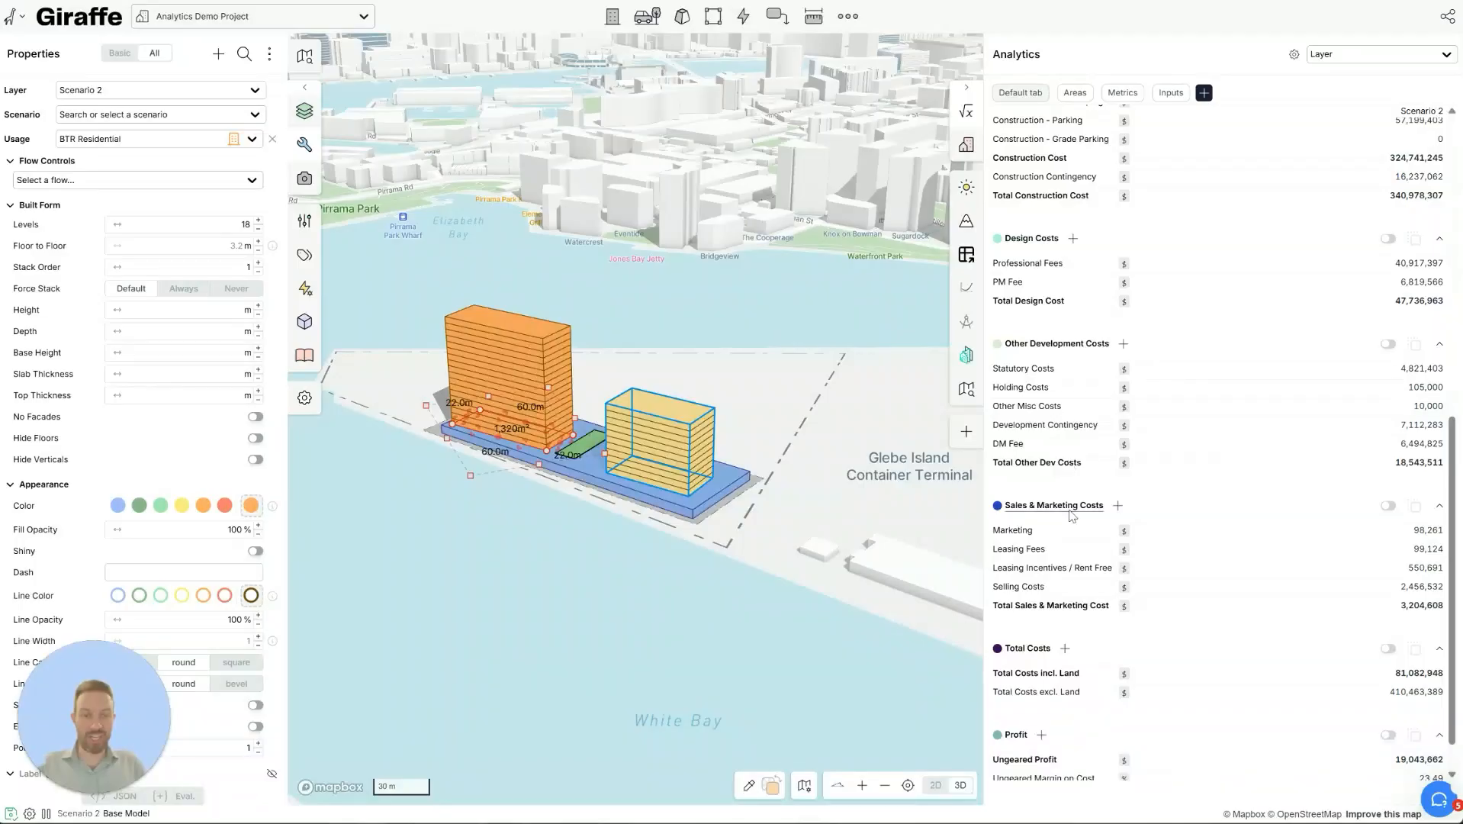
scroll(1072, 513, "down", 1)
scroll(1026, 549, "up", 10)
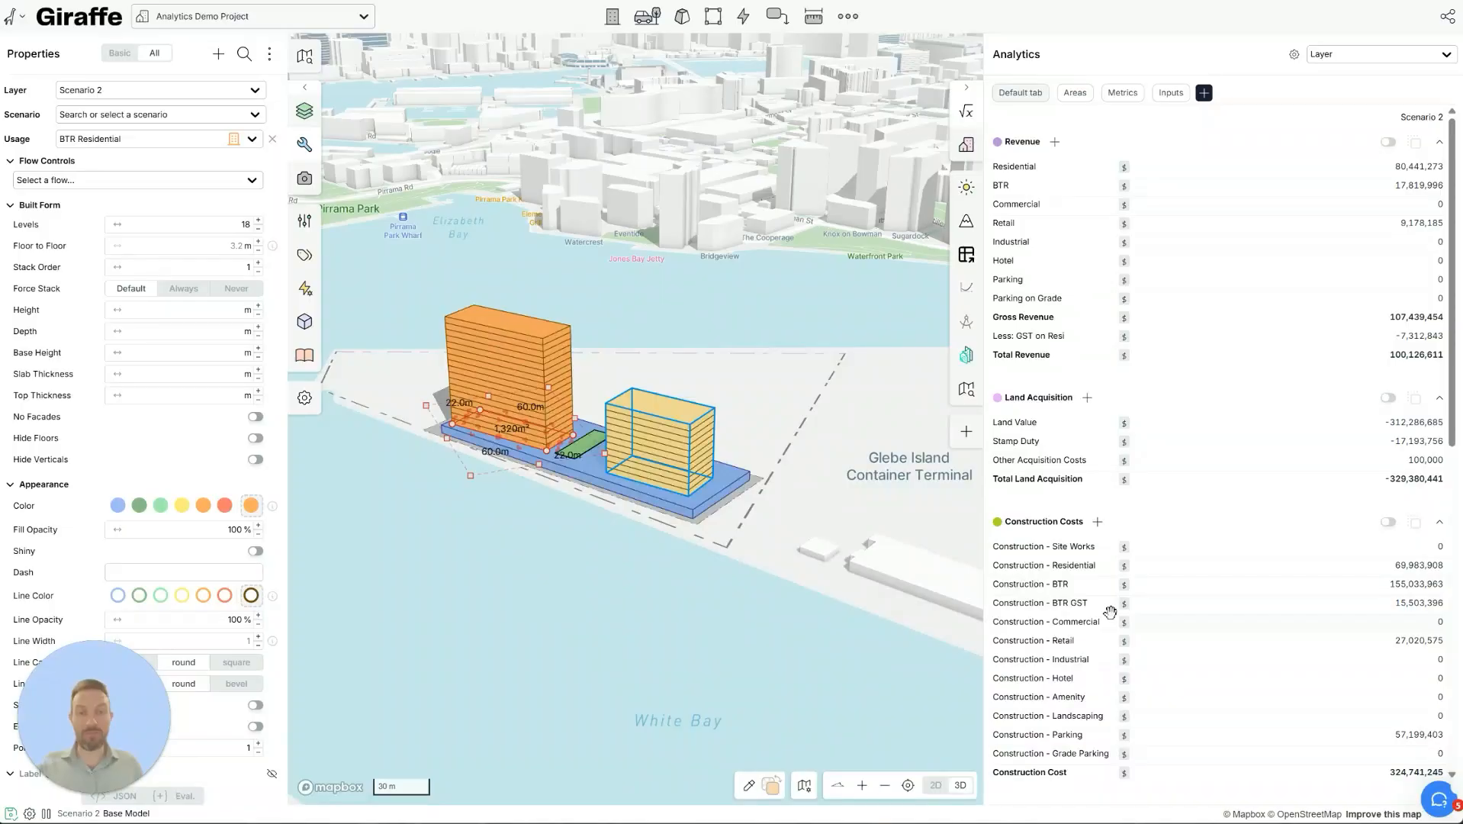
scroll(1109, 612, "down", 9)
scroll(1113, 665, "up", 8)
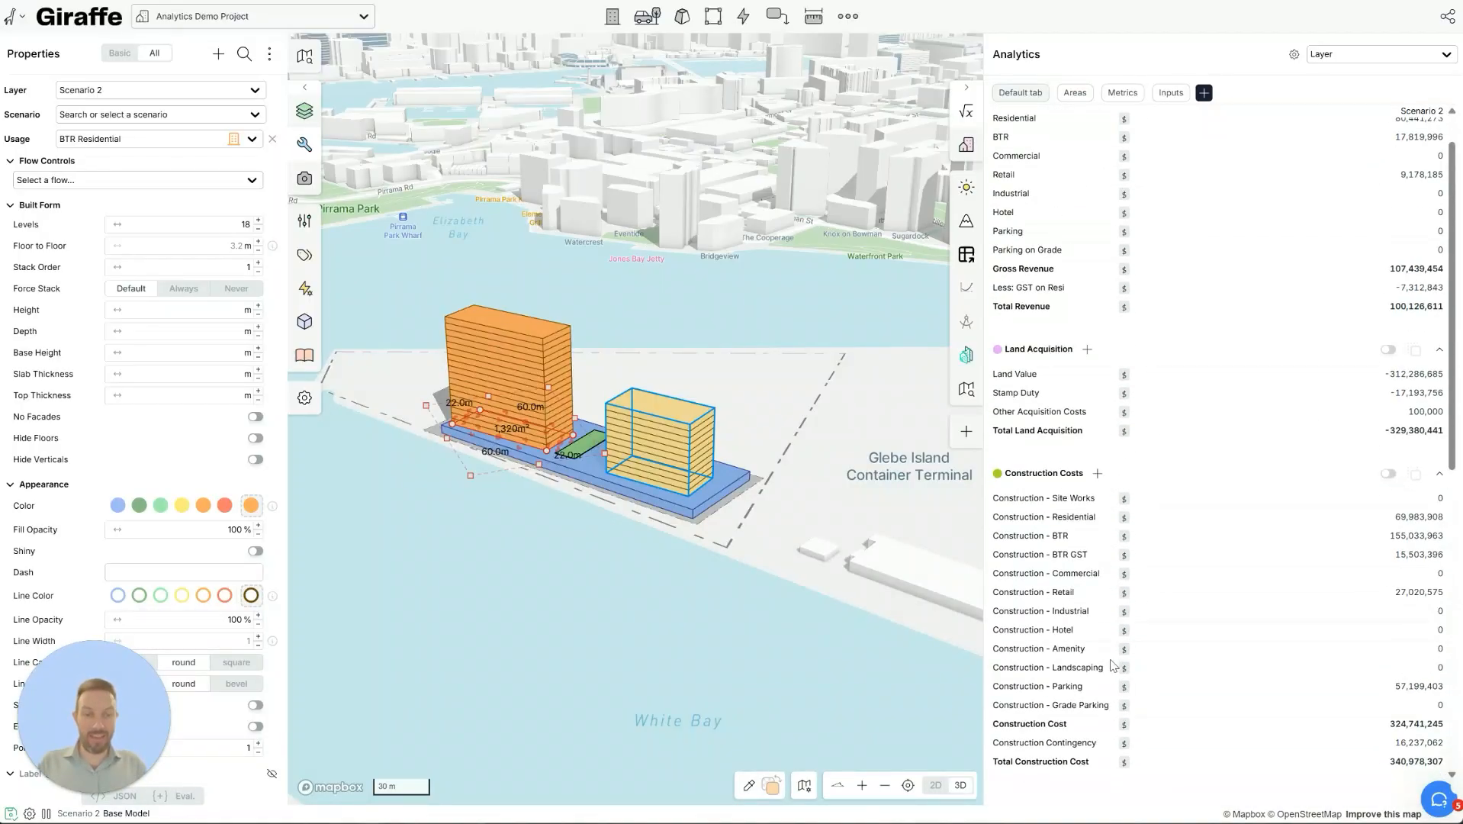
- Review Scenario 2's cost and profit categories, and examine the Land Method (1: Fixed, 2: RLV) measure among the inputs
scroll(1051, 519, "down", 5)
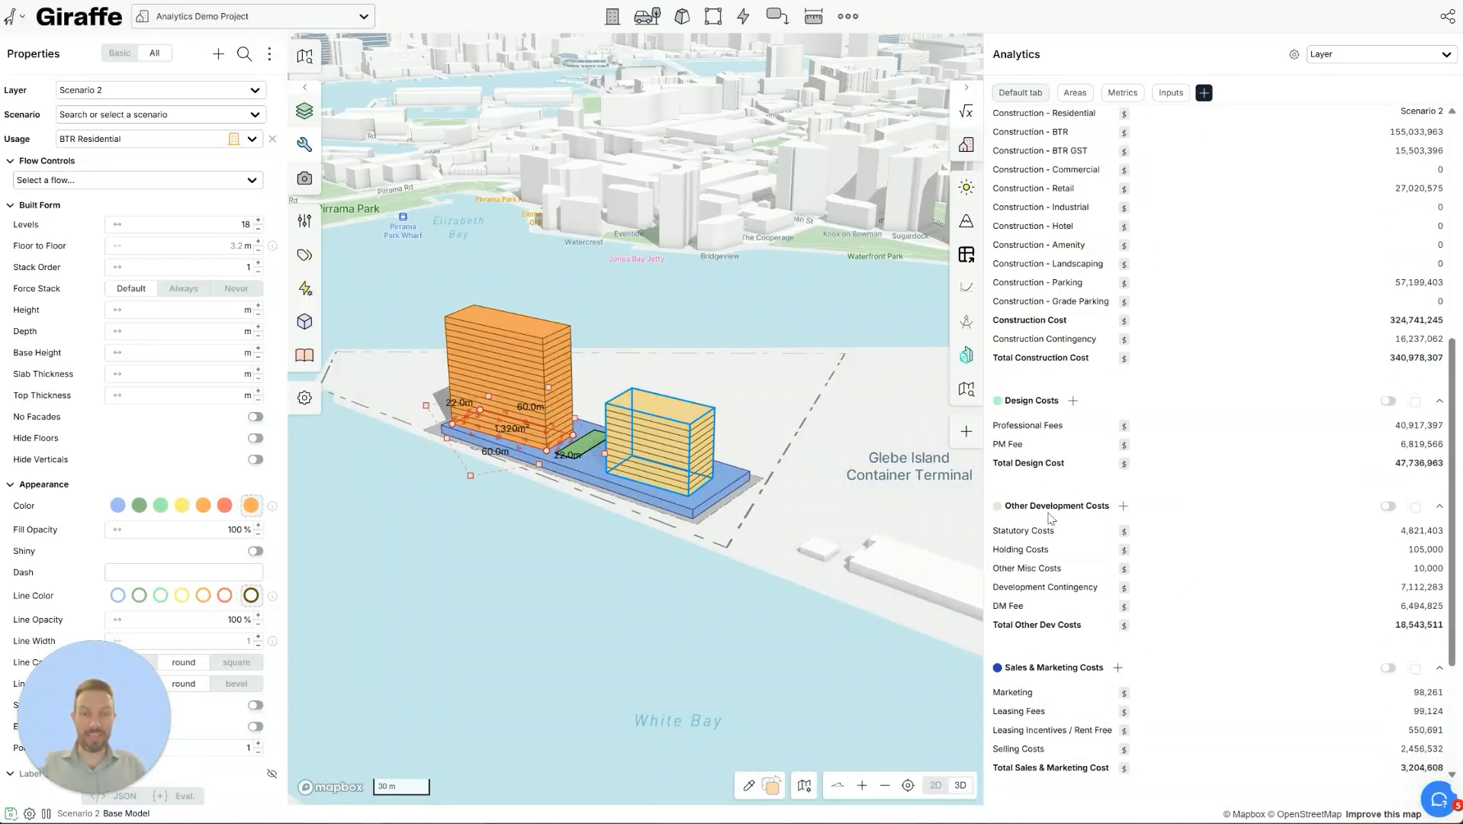
scroll(1051, 518, "down", 3)
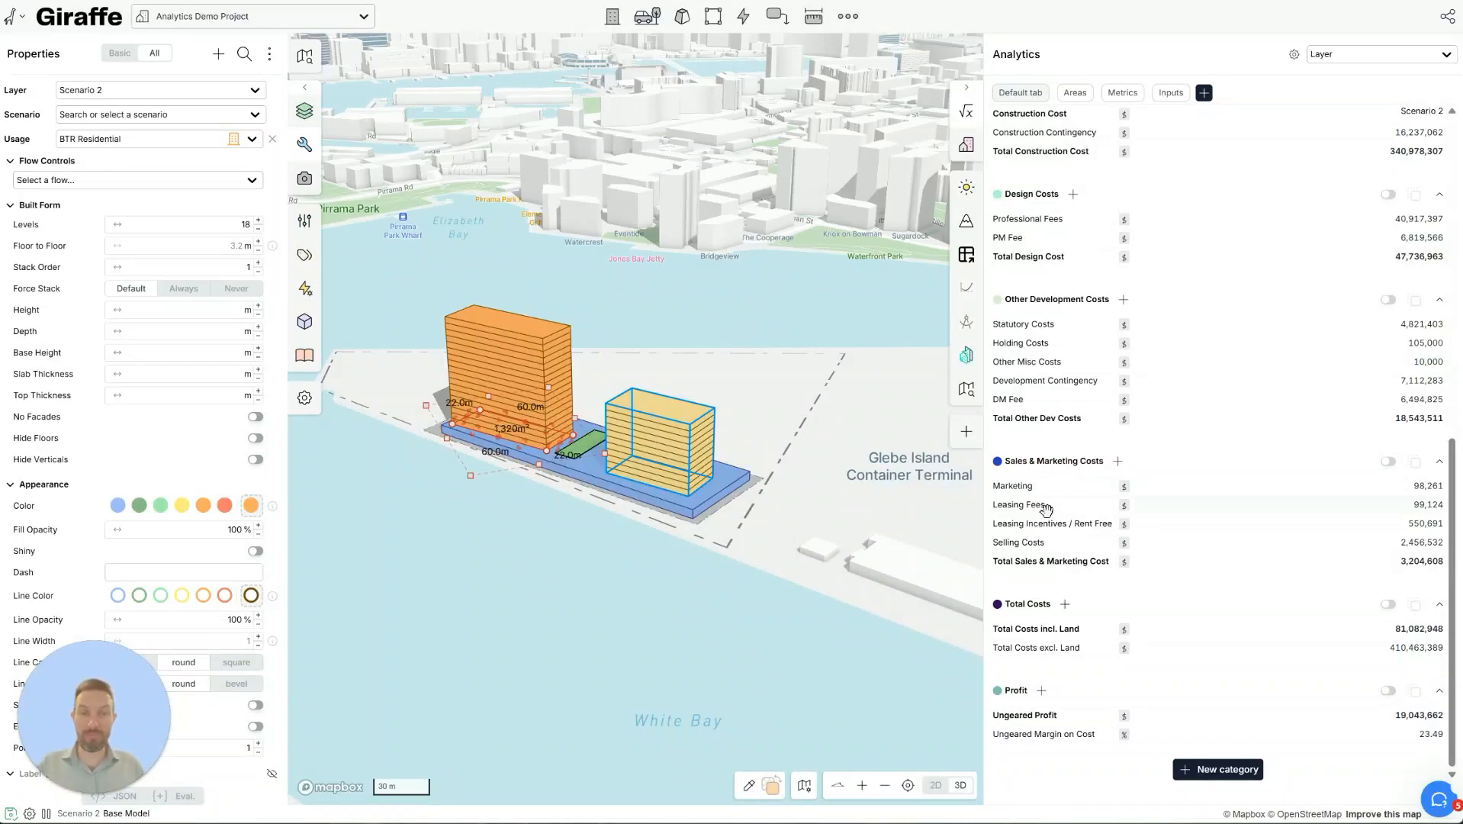
left_click(1163, 91)
scroll(1114, 418, "up", 3)
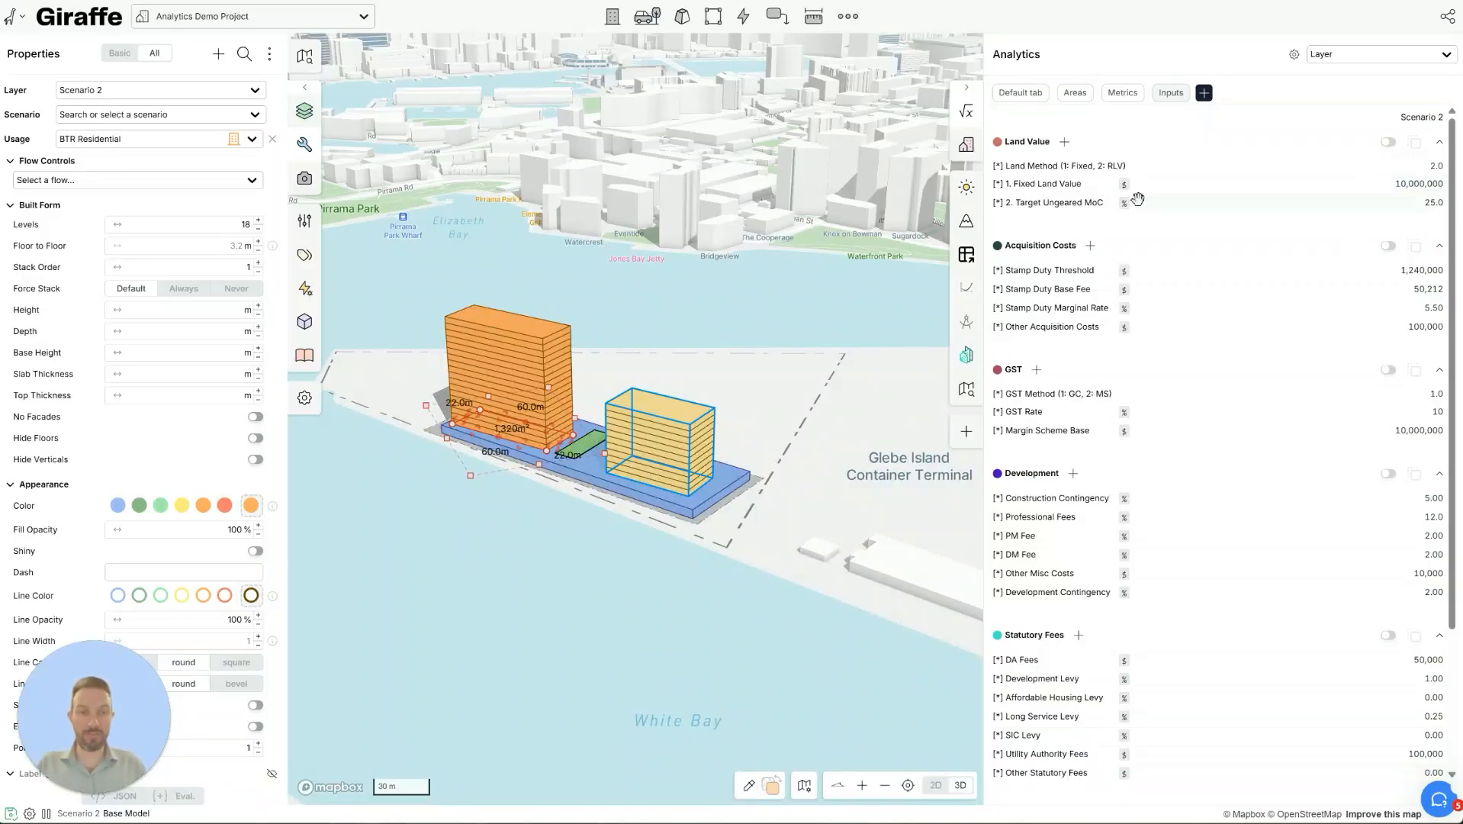
left_click(1029, 167)
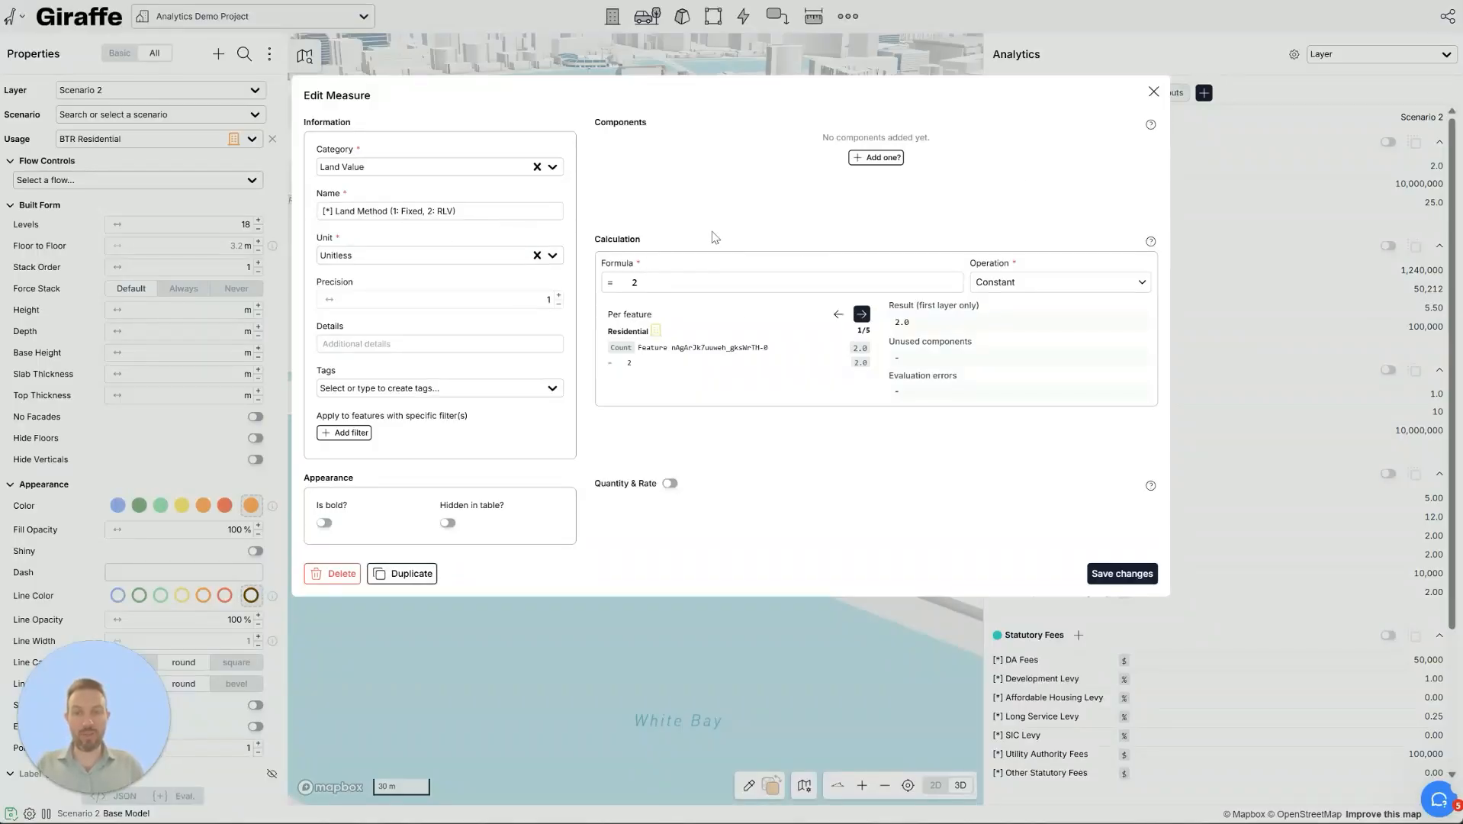
left_click(1152, 91)
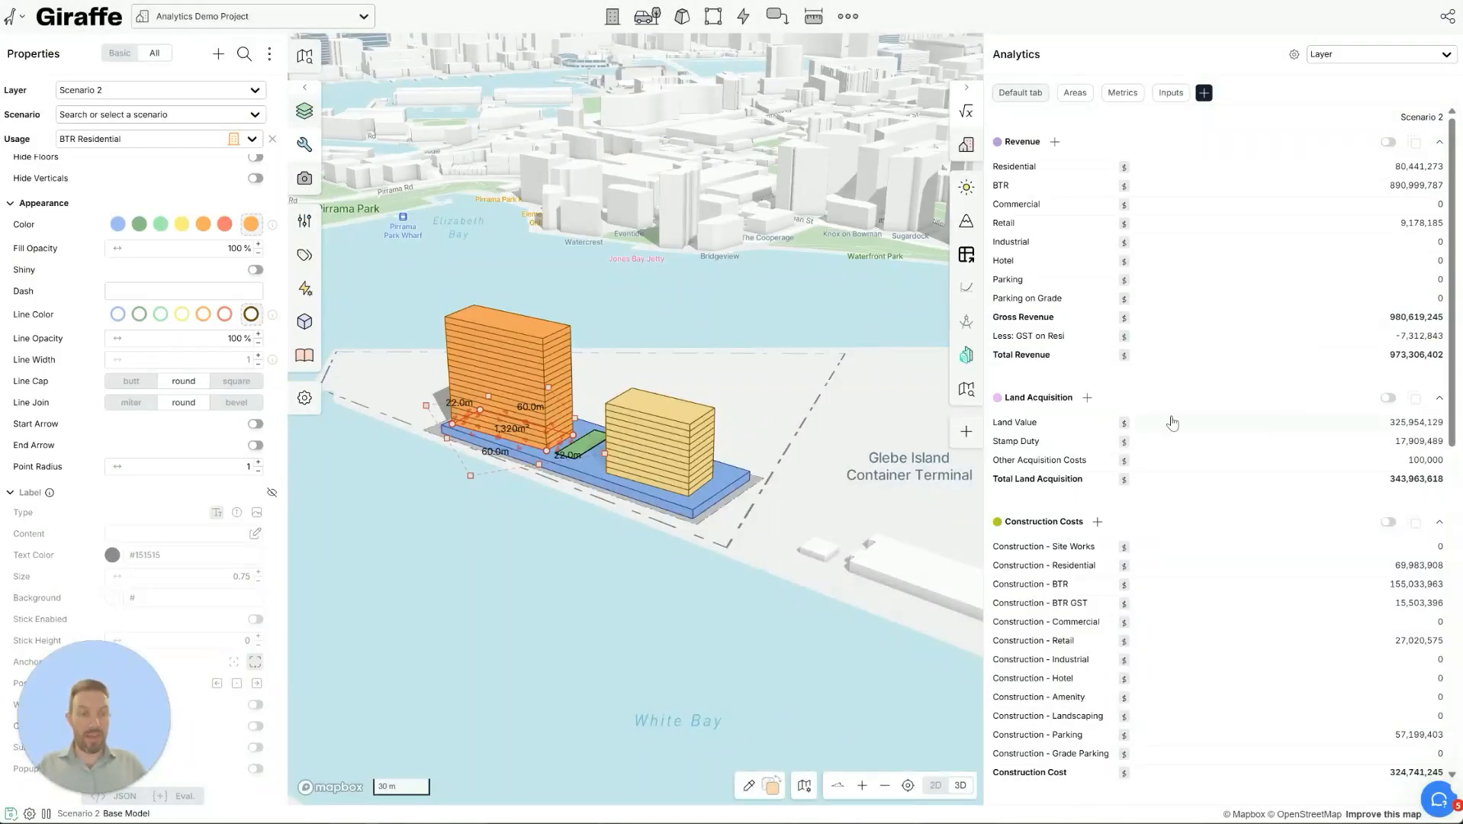
- Open the Land Value measure and examine its components and the (A==1)?B: conditional part of its formula
left_click(1014, 424)
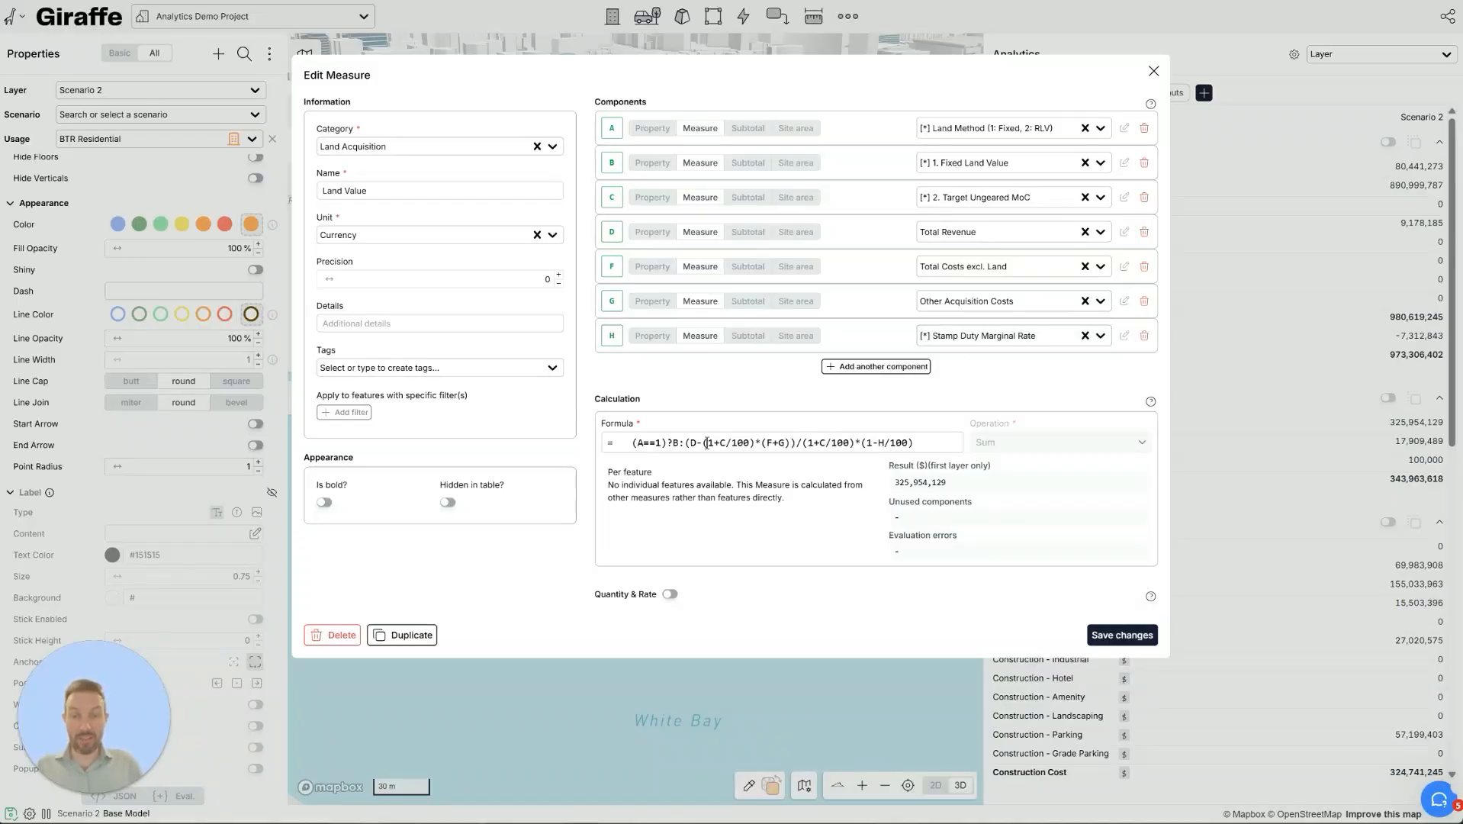
left_click_drag(658, 443, 646, 444)
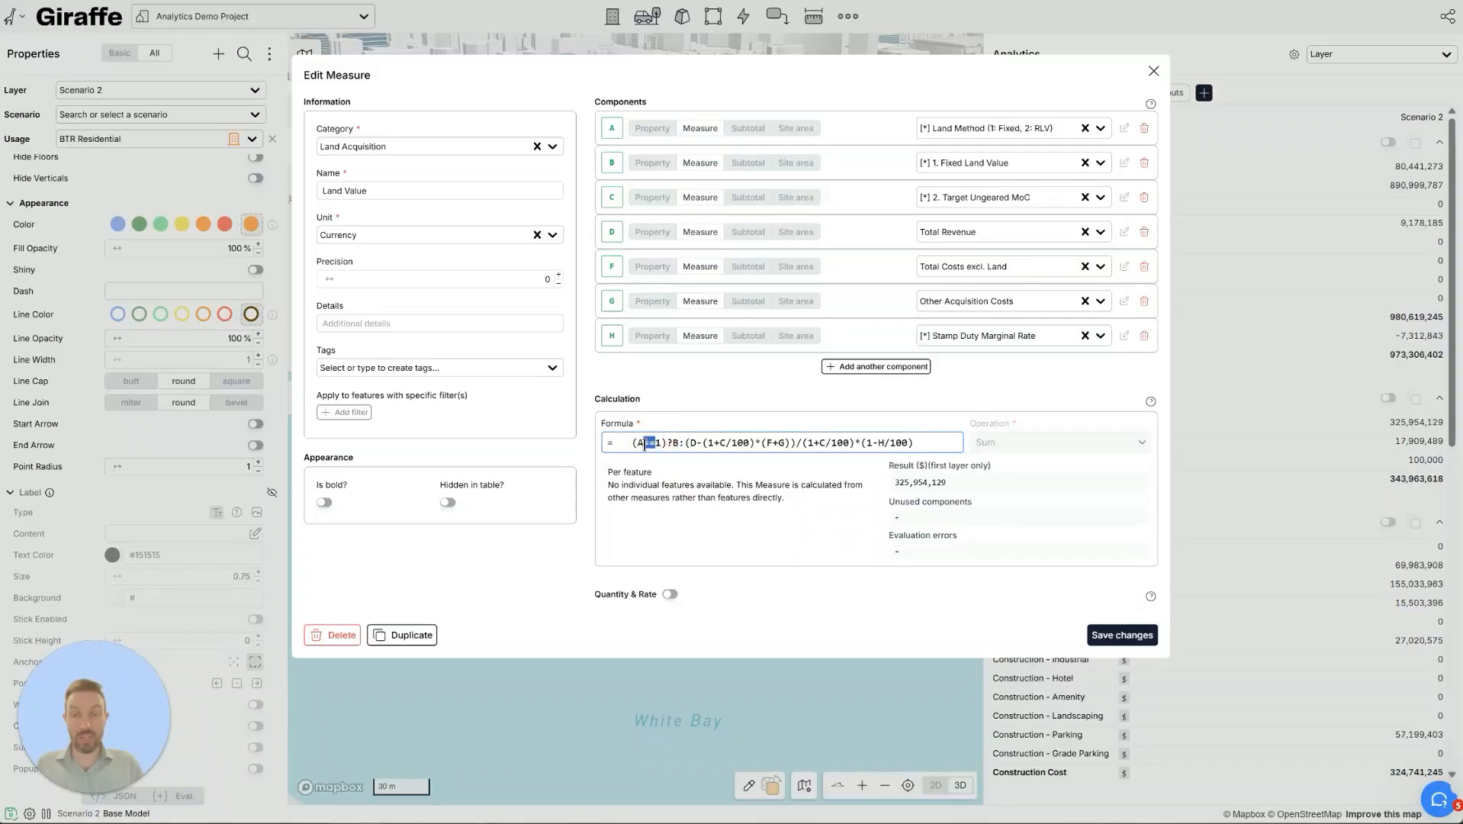
left_click(672, 443)
left_click(681, 443)
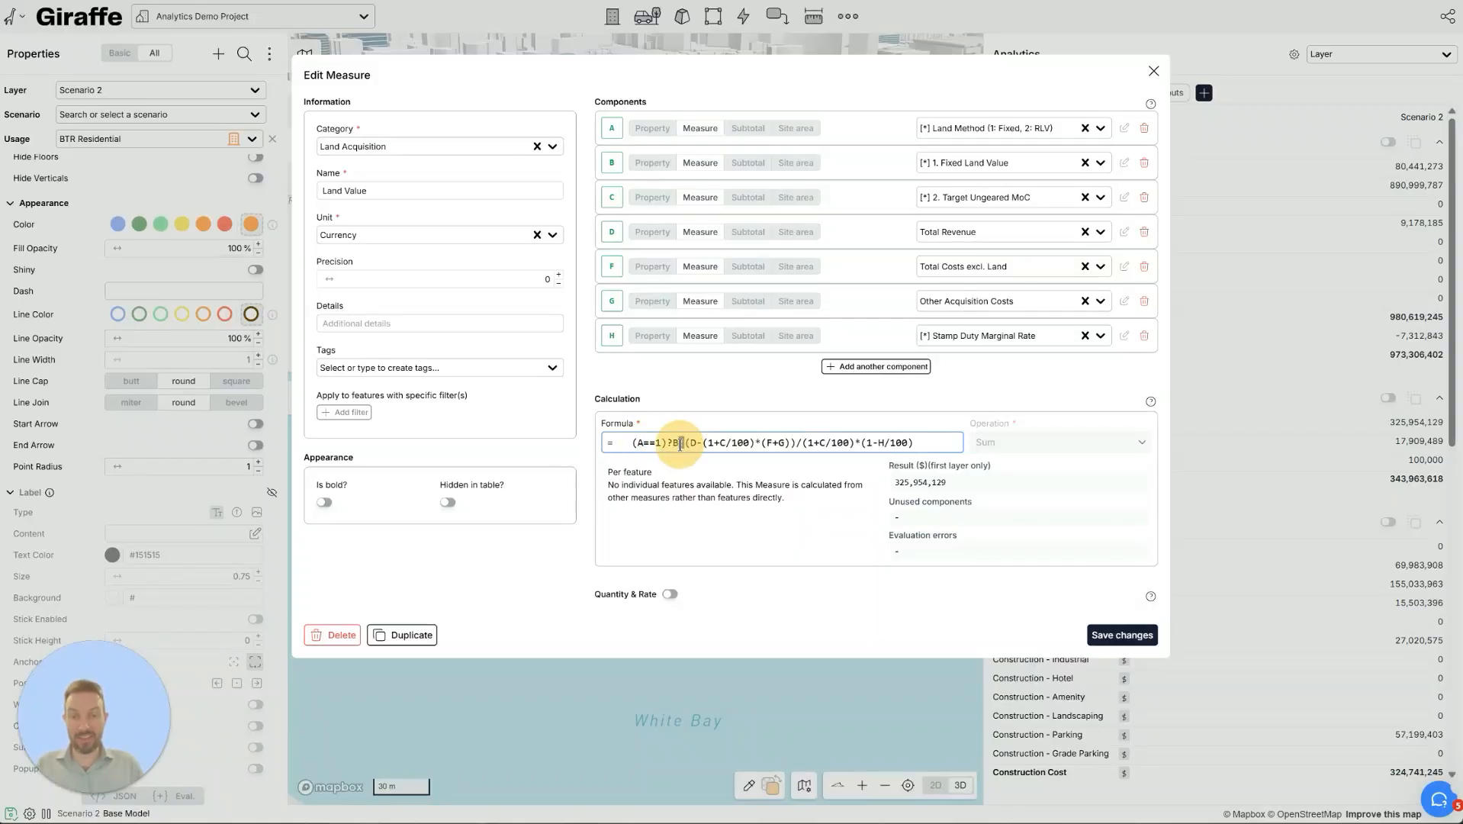
type(":")
left_click(647, 447)
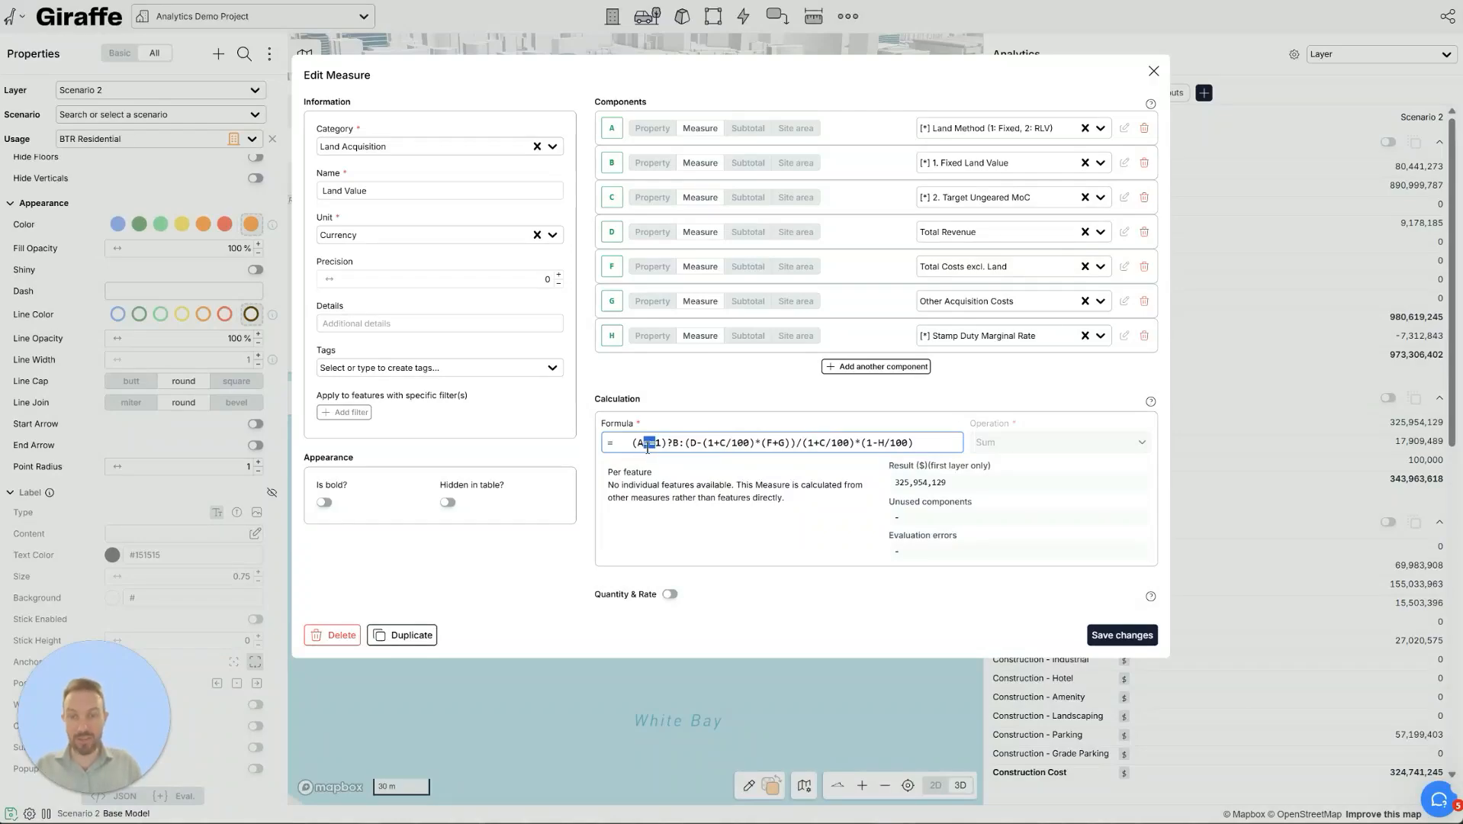
left_click(668, 443)
left_click_drag(632, 444, 668, 445)
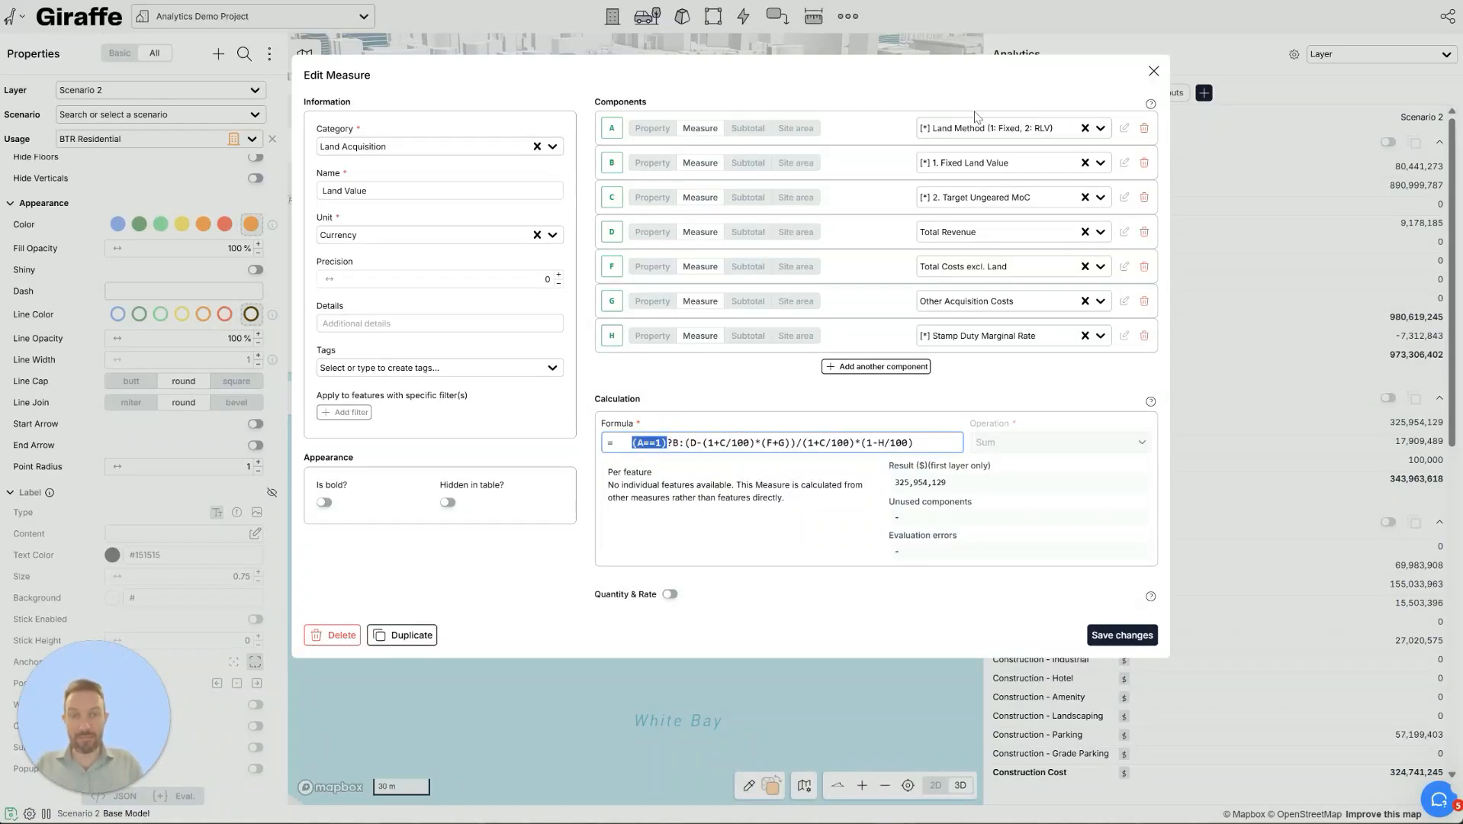
- Examine the Land Value formula's B branch and its alternative (D-(1+C/100)*(F+G))/(1+C/100)*(1-H/100), and save the measure
double_click(675, 442)
left_click(681, 444)
left_click(686, 443)
left_click_drag(686, 443, 916, 441)
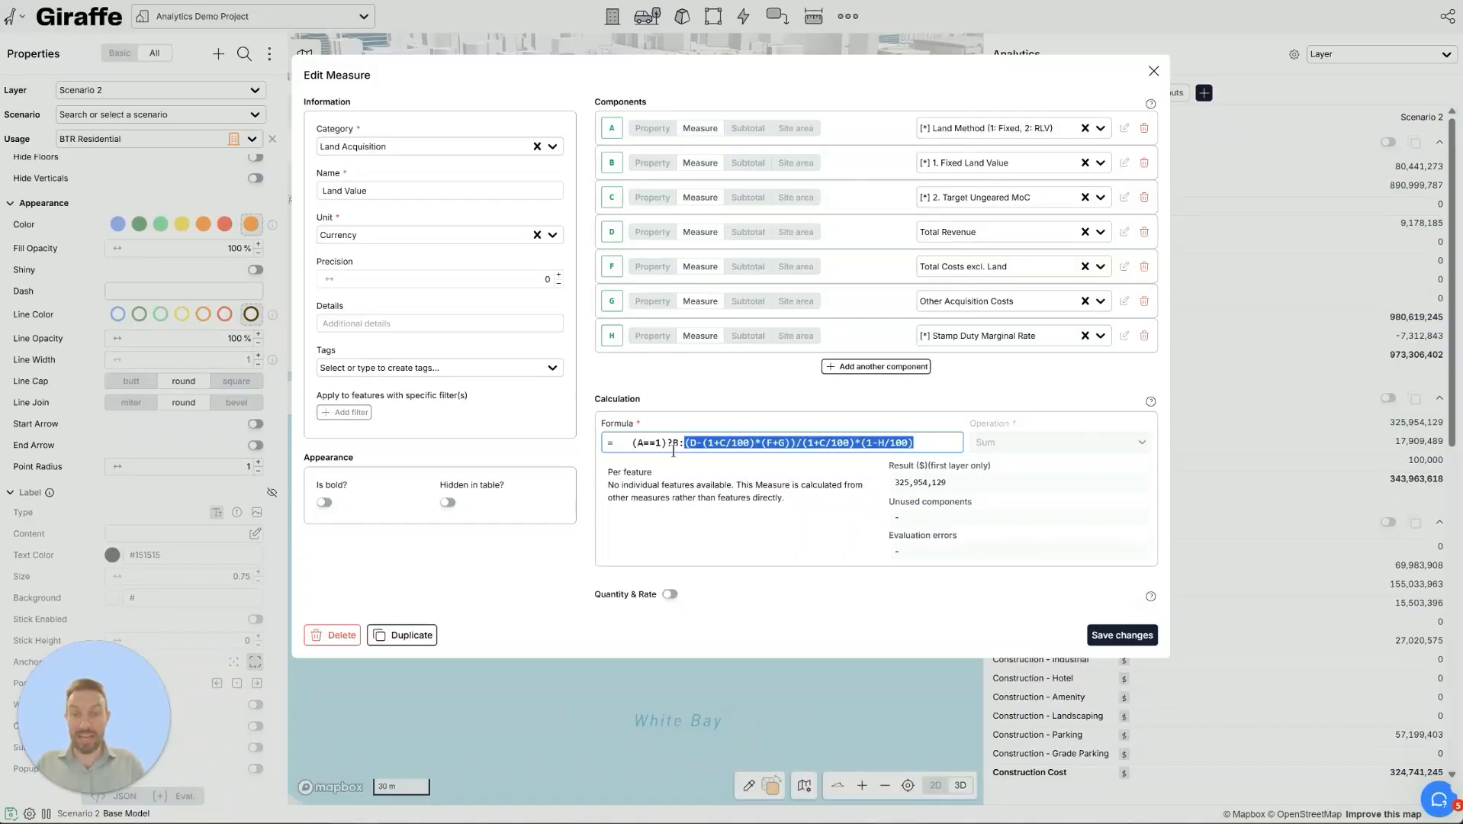
left_click(647, 445)
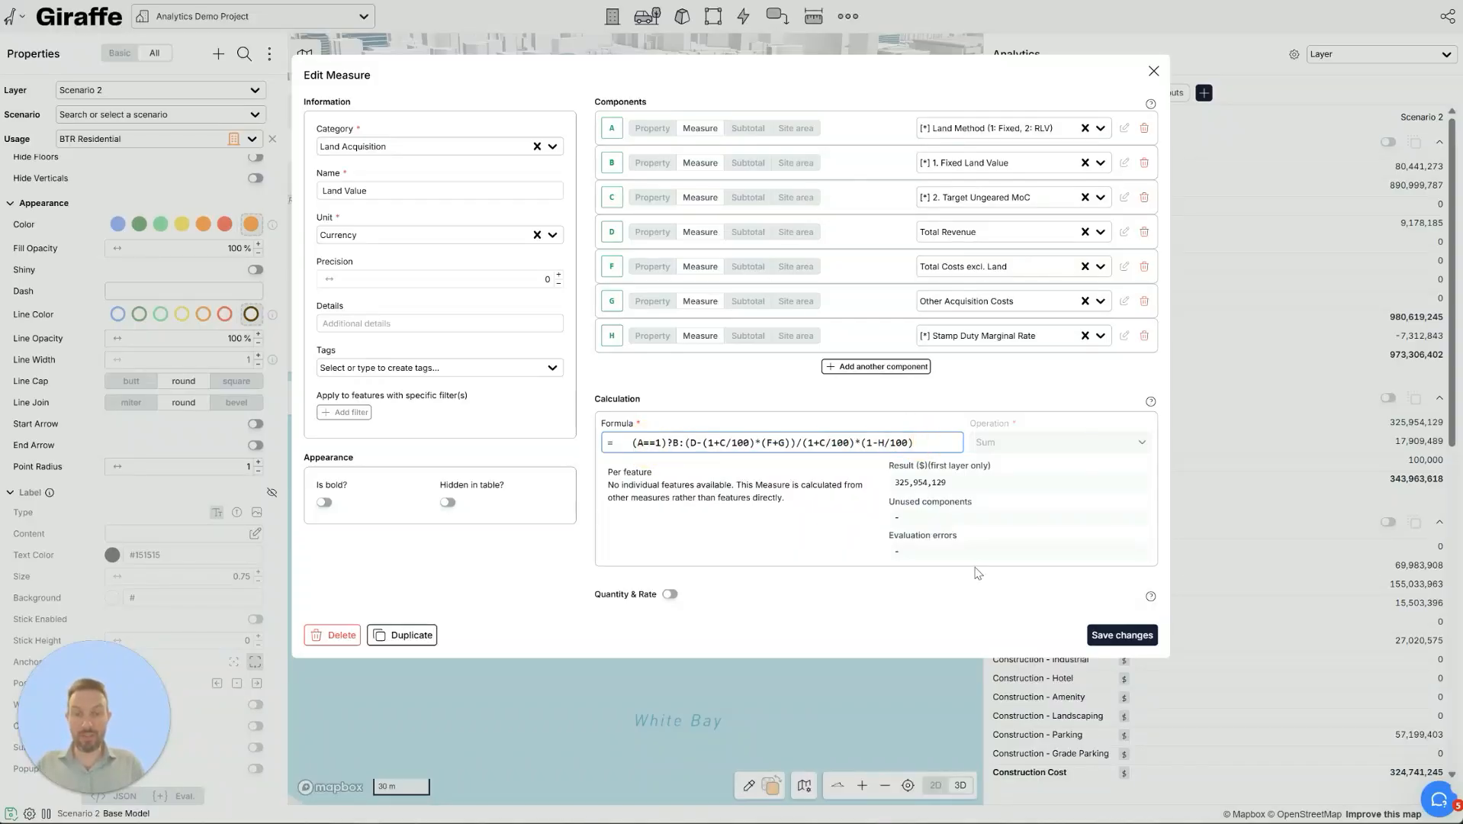
left_click(1141, 642)
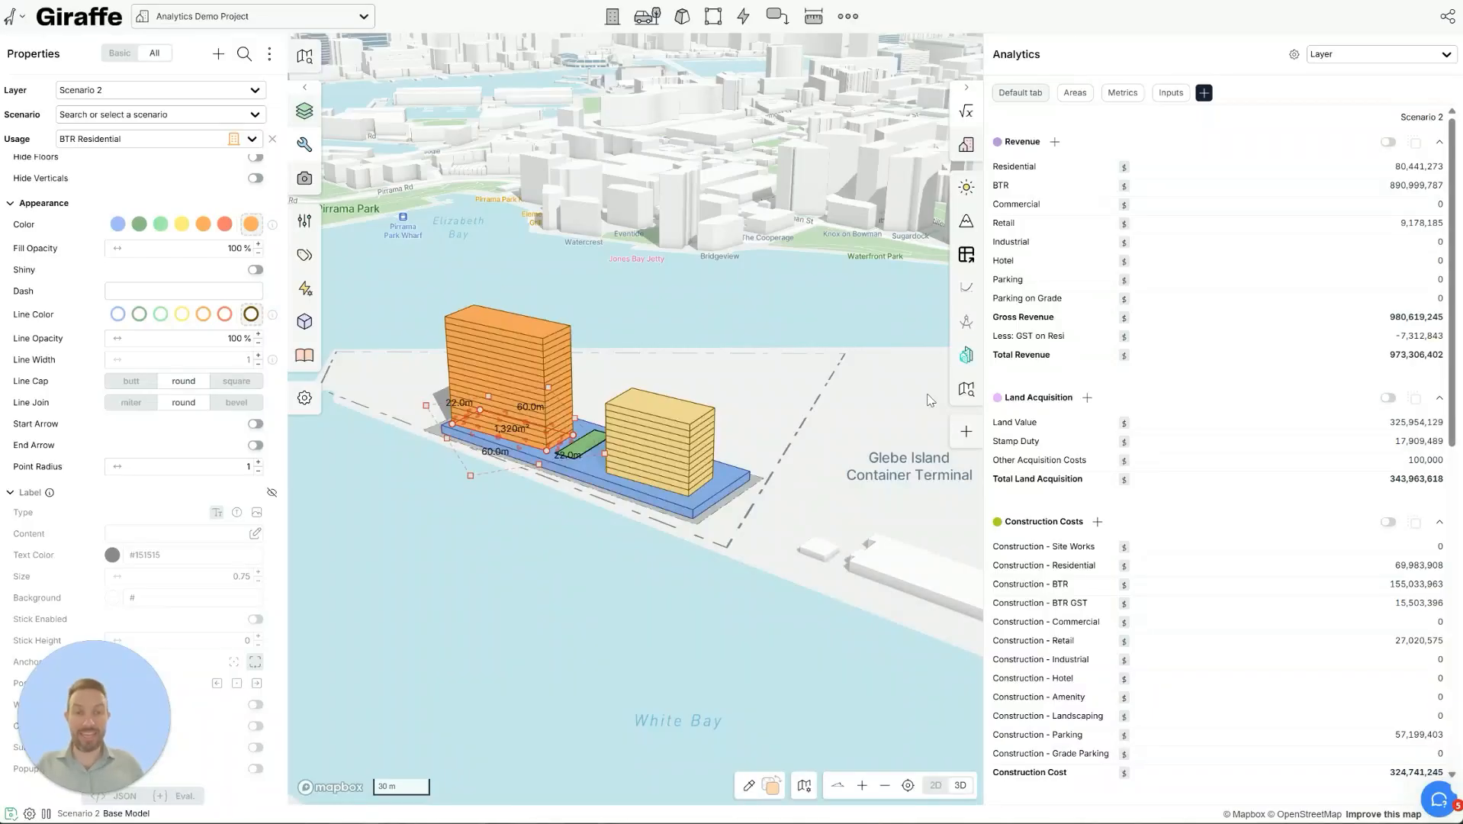
scroll(1205, 587, "down", 9)
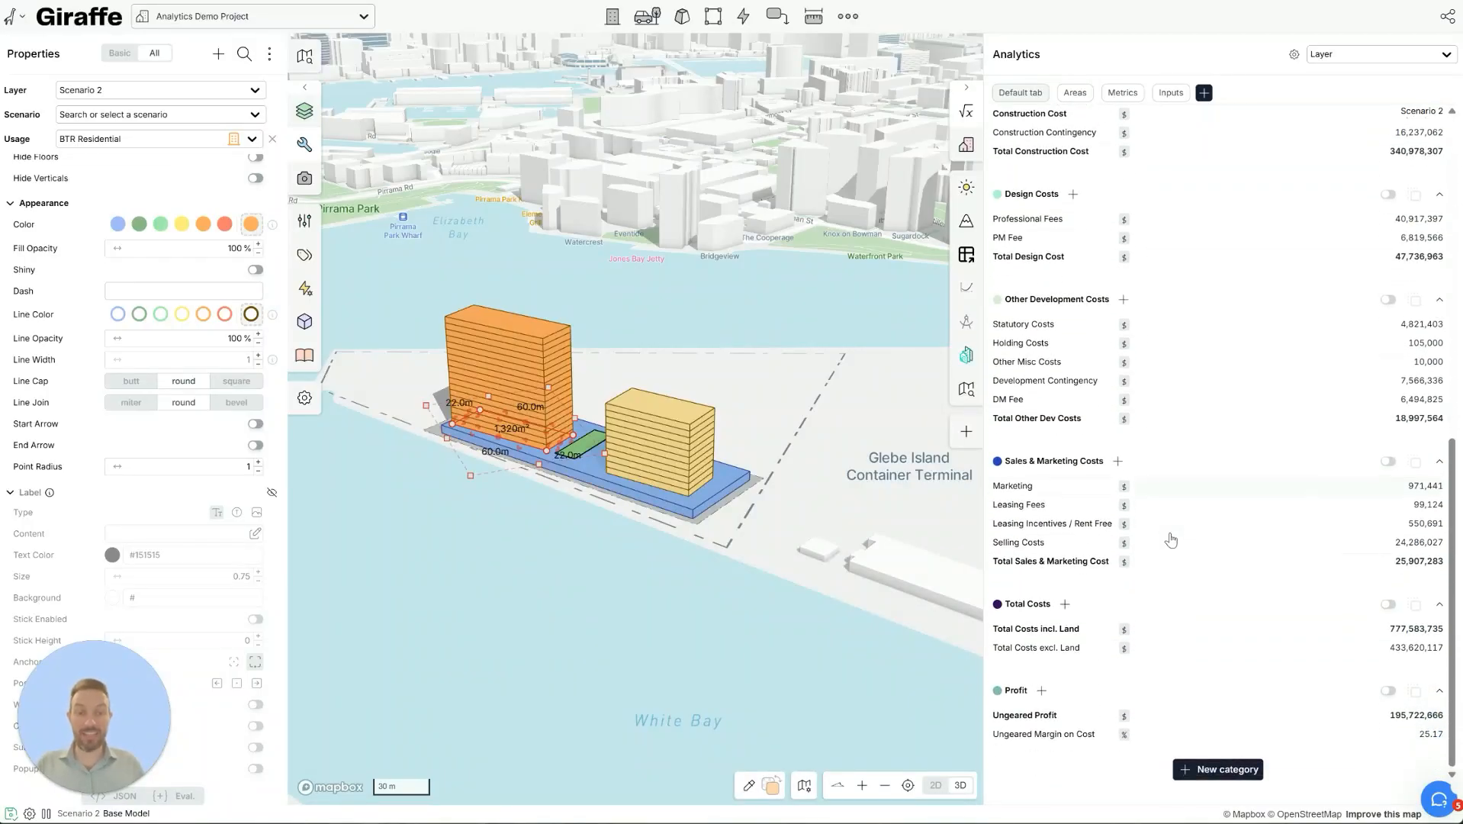